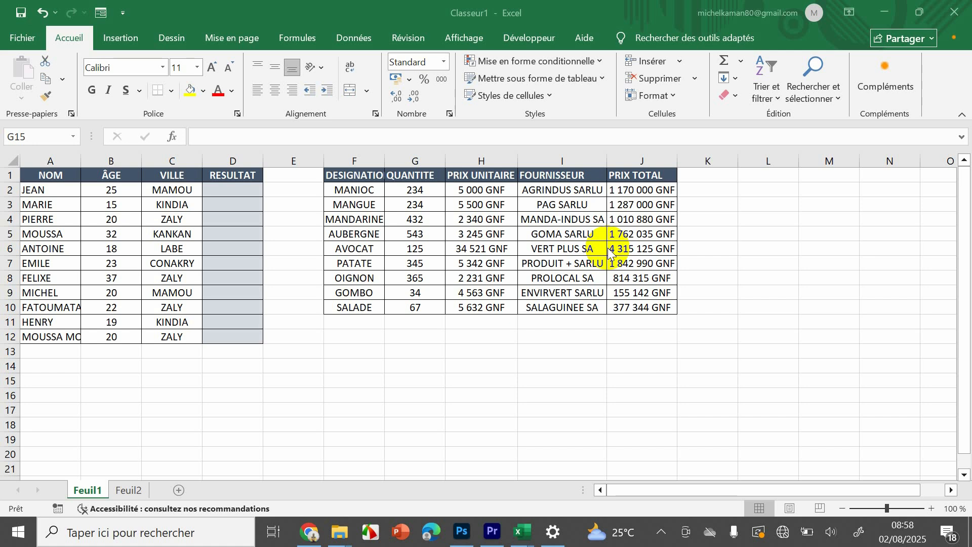
{"action": "left_click", "coordinate": [226, 189]}
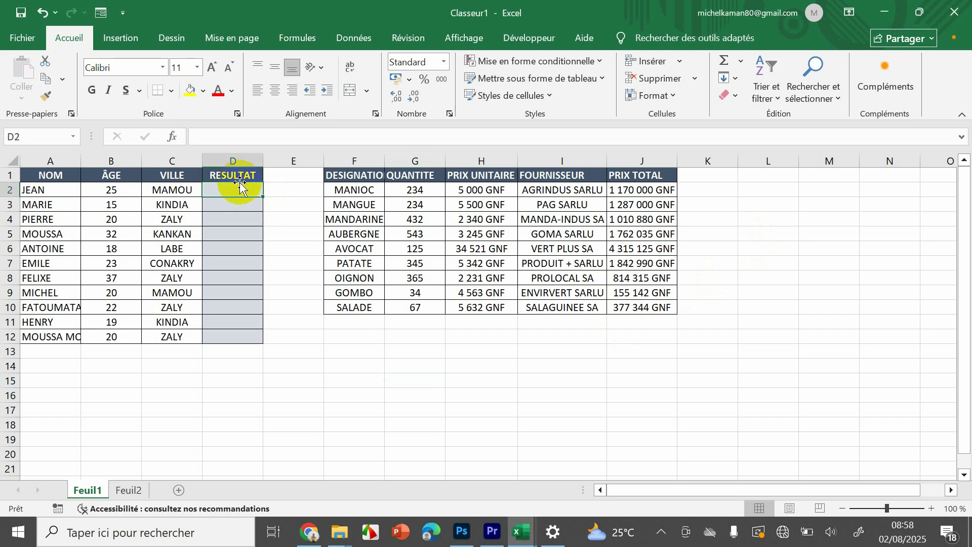
{"action": "double_click", "coordinate": [240, 188]}
{"action": "type", "text": "="}
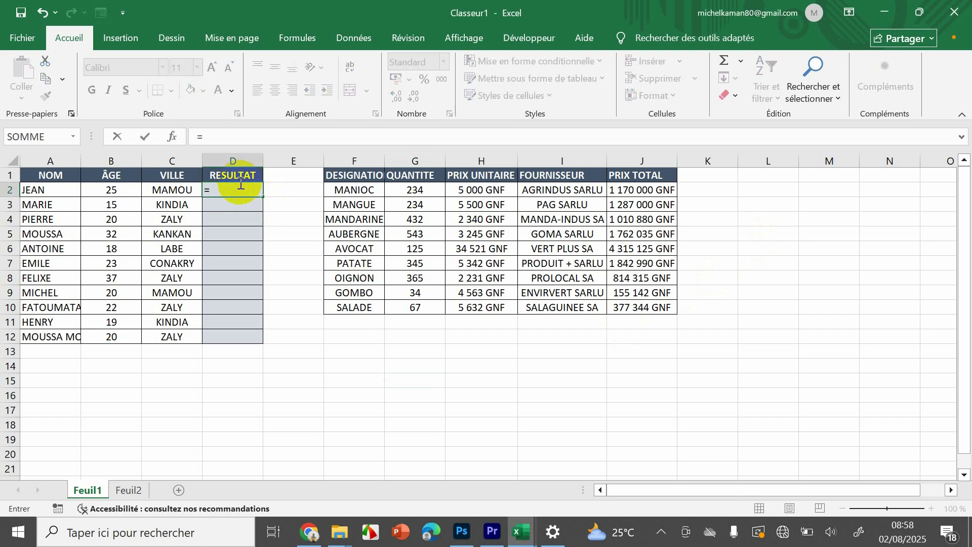
{"action": "left_click", "coordinate": [108, 190]}
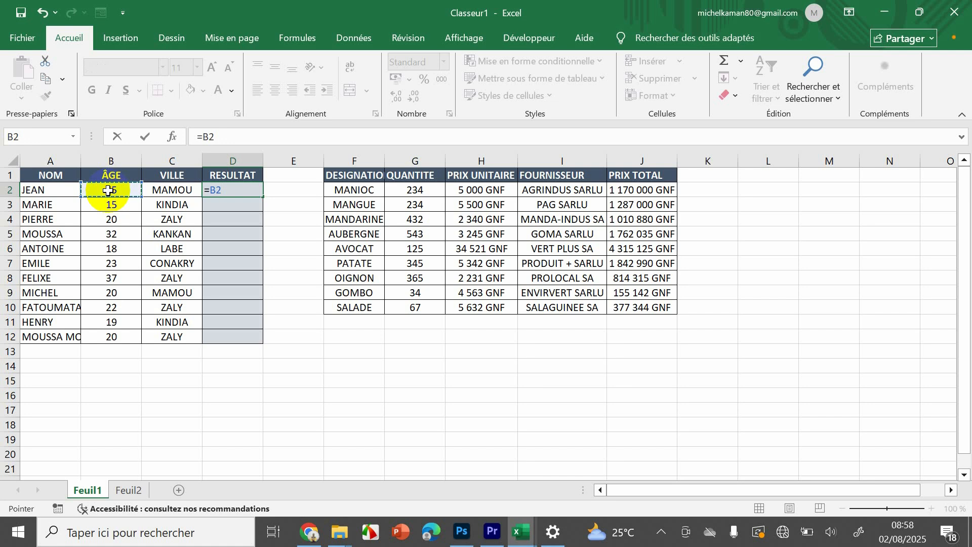
{"action": "key", "text": "BackSpace"}
{"action": "key", "text": "BackSpace"}
{"action": "key", "text": "Escape"}
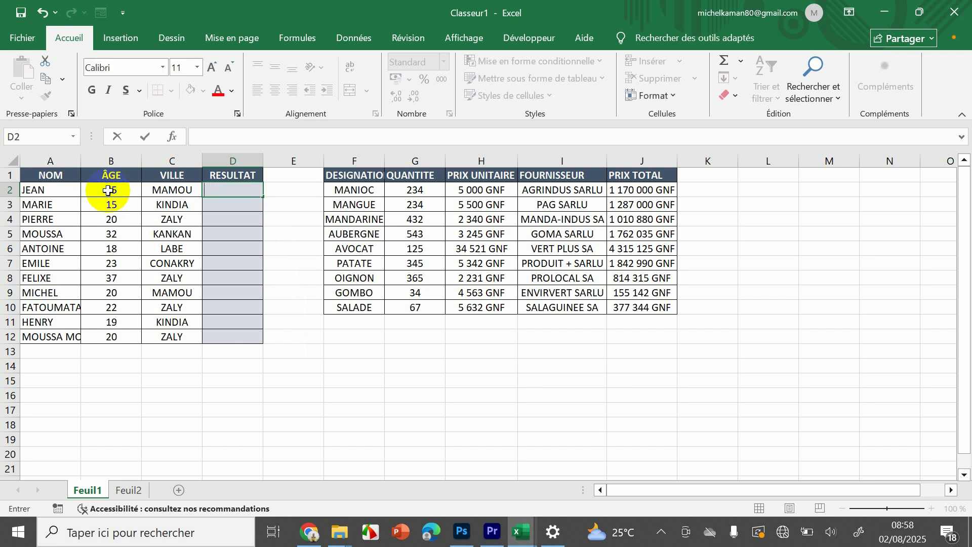
{"action": "left_click", "coordinate": [233, 215]}
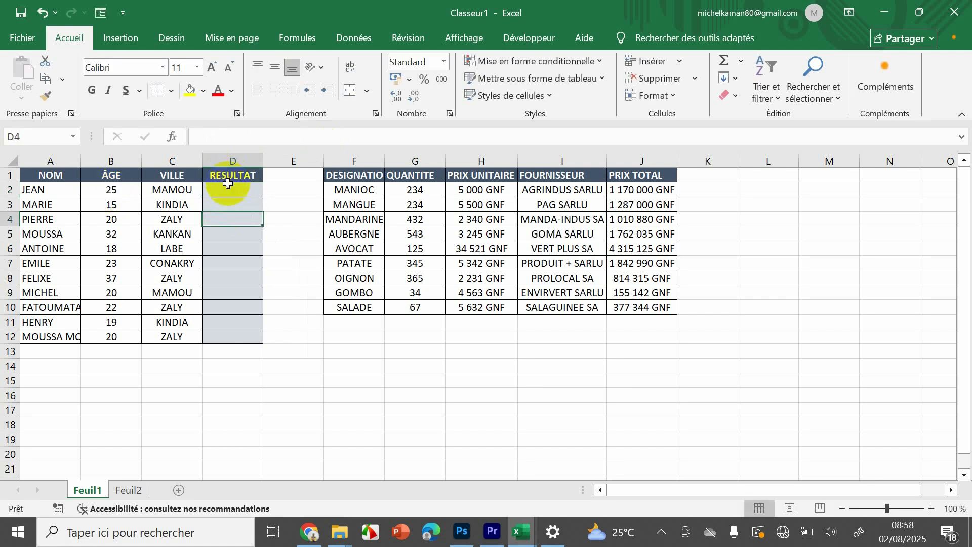
- Start an ET formula in cell D2 of the RESULTAT column with B2>20 as its first condition
{"action": "left_click", "coordinate": [228, 191]}
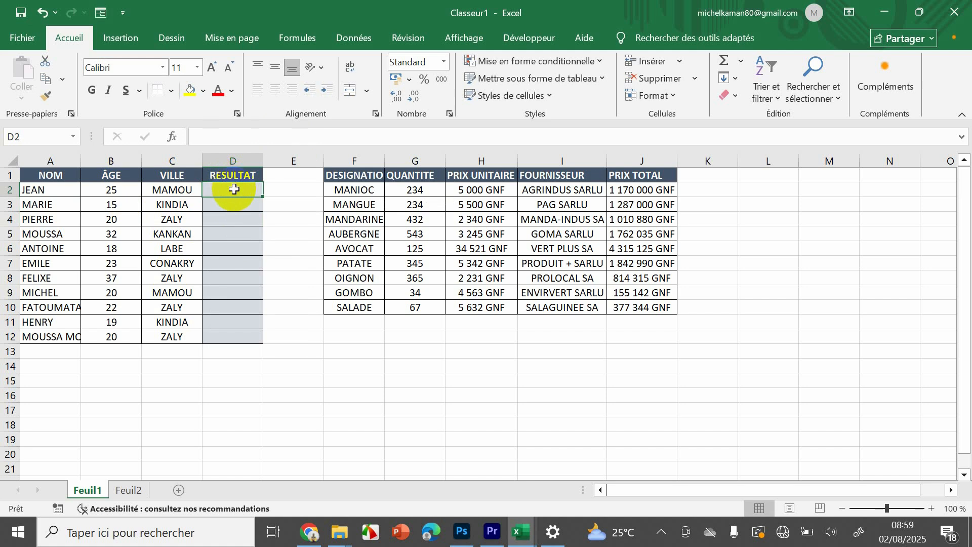
{"action": "type", "text": "=ET"}
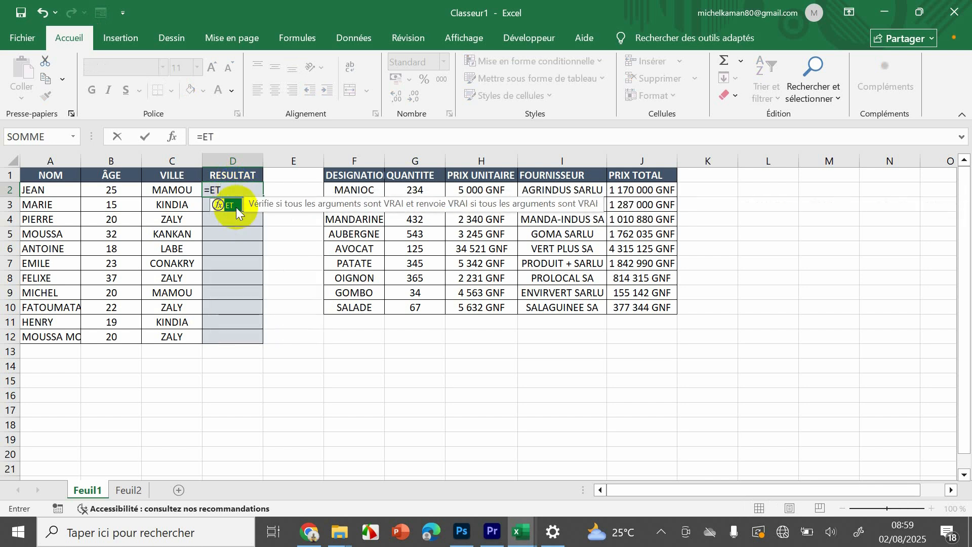
{"action": "double_click", "coordinate": [236, 208]}
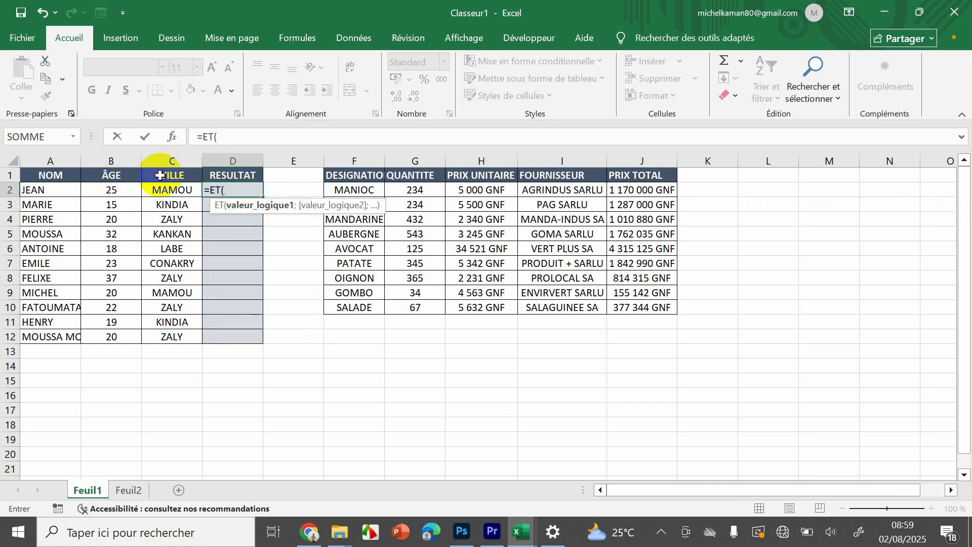
{"action": "left_click", "coordinate": [108, 190]}
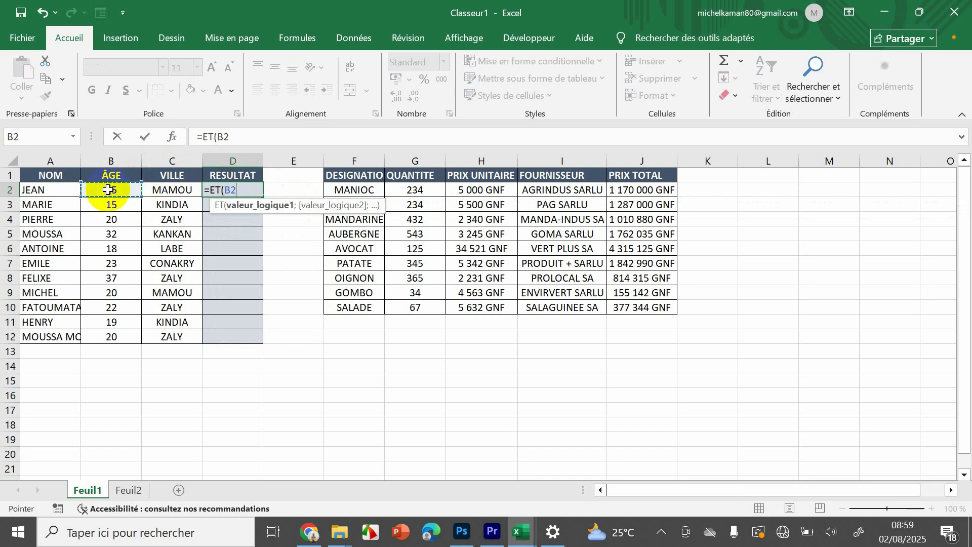
{"action": "type", "text": ">"}
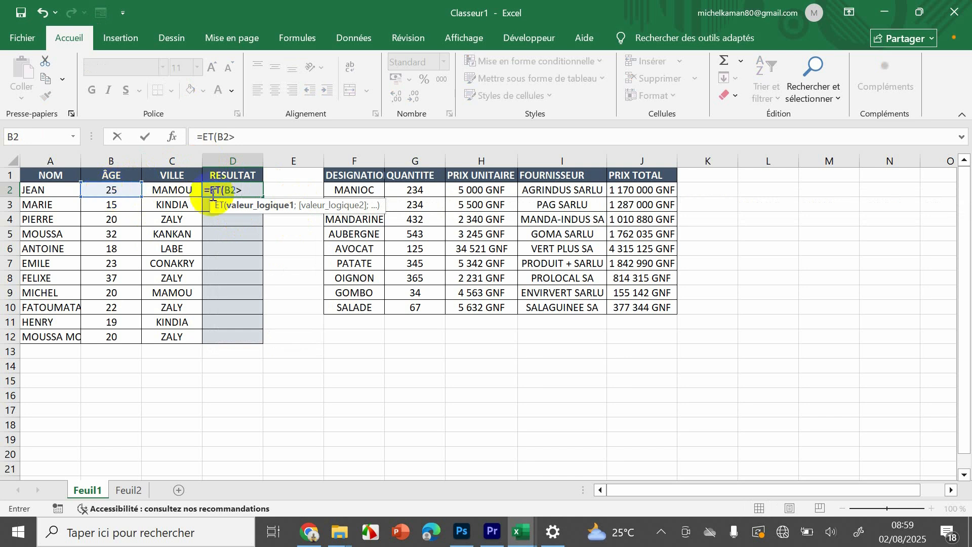
{"action": "type", "text": "20"}
{"action": "type", "text": "."}
{"action": "type", "text": ":"}
{"action": "key", "text": "BackSpace"}
{"action": "type", "text": ";"}
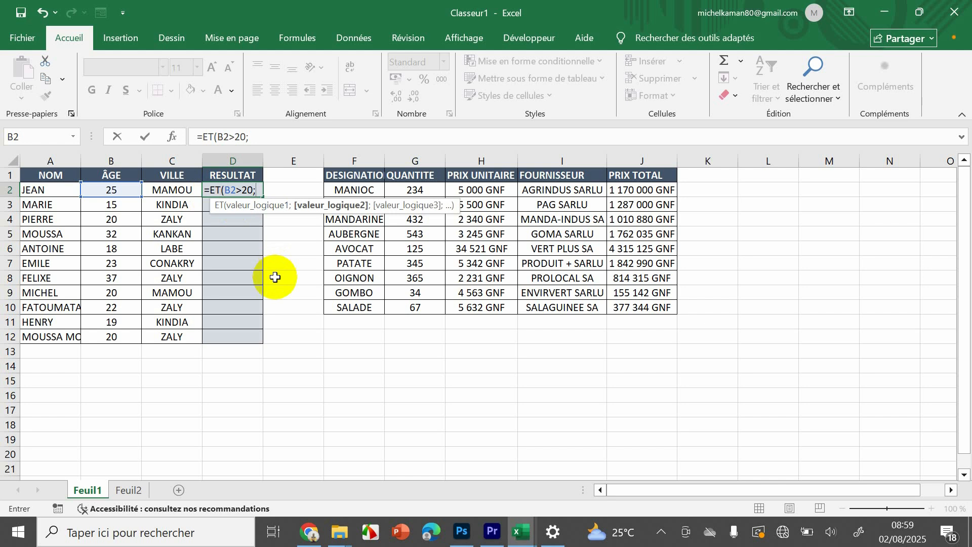
- Add C2="ZALY" as the second condition of the ET formula in D2 and validate the formula
{"action": "left_click", "coordinate": [177, 192]}
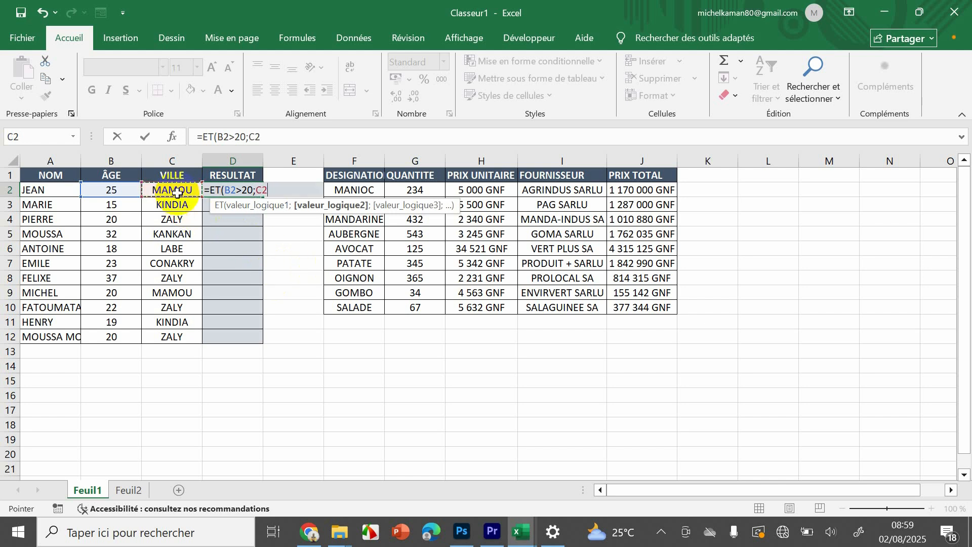
{"action": "type", "text": "="}
{"action": "type", "text": "\""}
{"action": "type", "text": "MAMA"}
{"action": "key", "text": "BackSpace"}
{"action": "key", "text": "BackSpace"}
{"action": "key", "text": "BackSpace"}
{"action": "key", "text": "BackSpace"}
{"action": "type", "text": "ZALY\""}
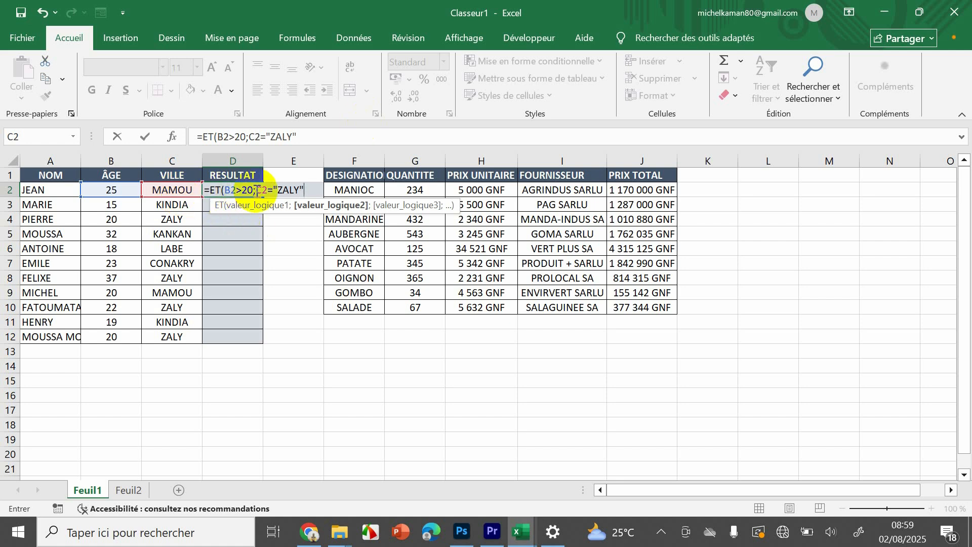
{"action": "key", "text": "Return"}
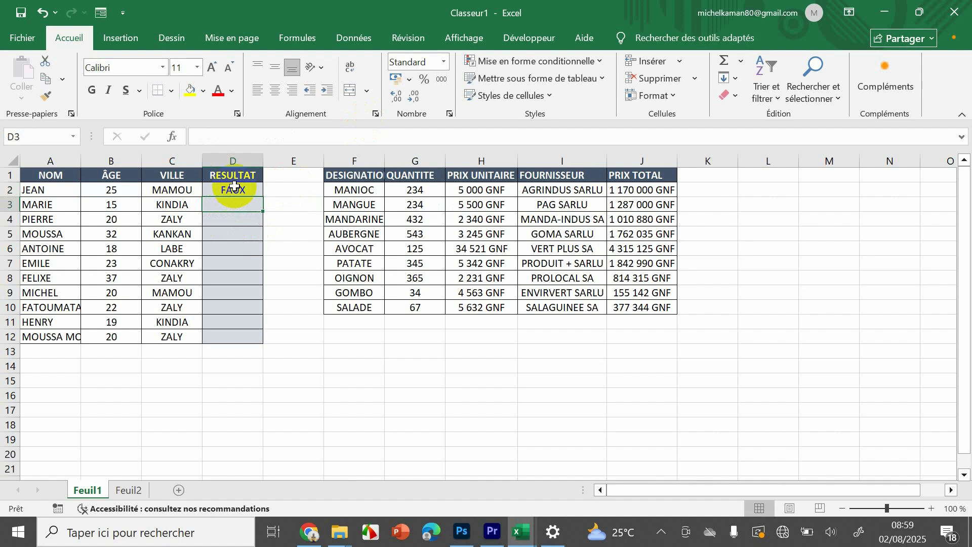
- Copy the ET formula from D2 down the RESULTAT column to D12
{"action": "left_click", "coordinate": [234, 186]}
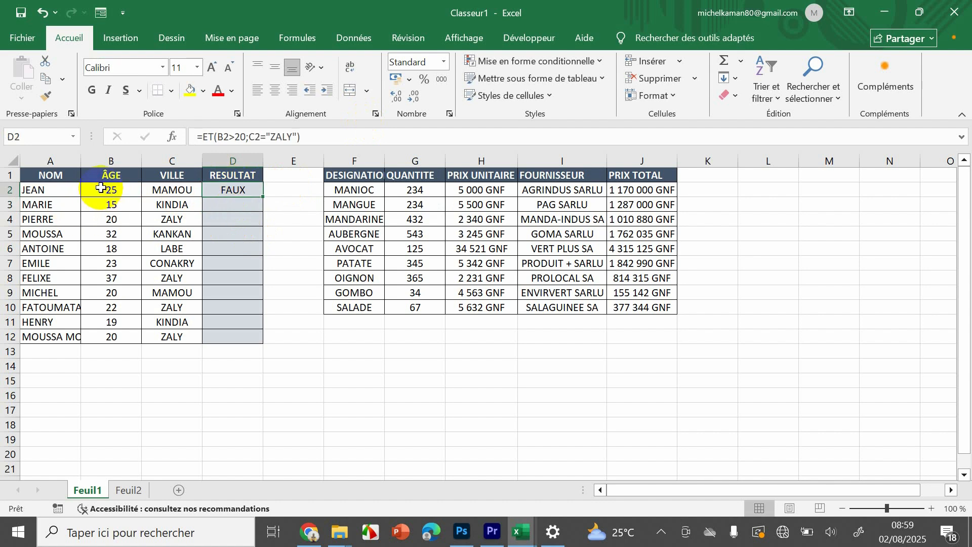
{"action": "left_click", "coordinate": [186, 190]}
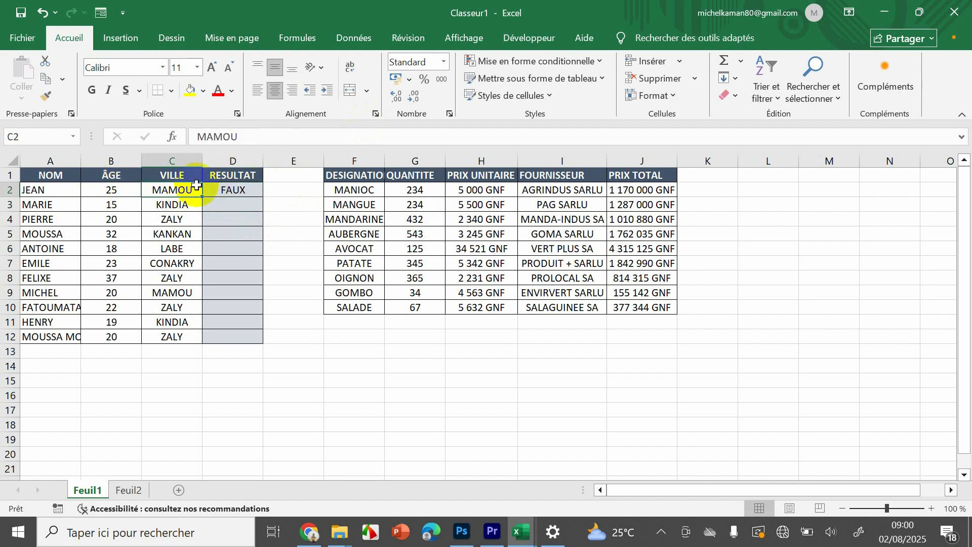
{"action": "left_click", "coordinate": [238, 192]}
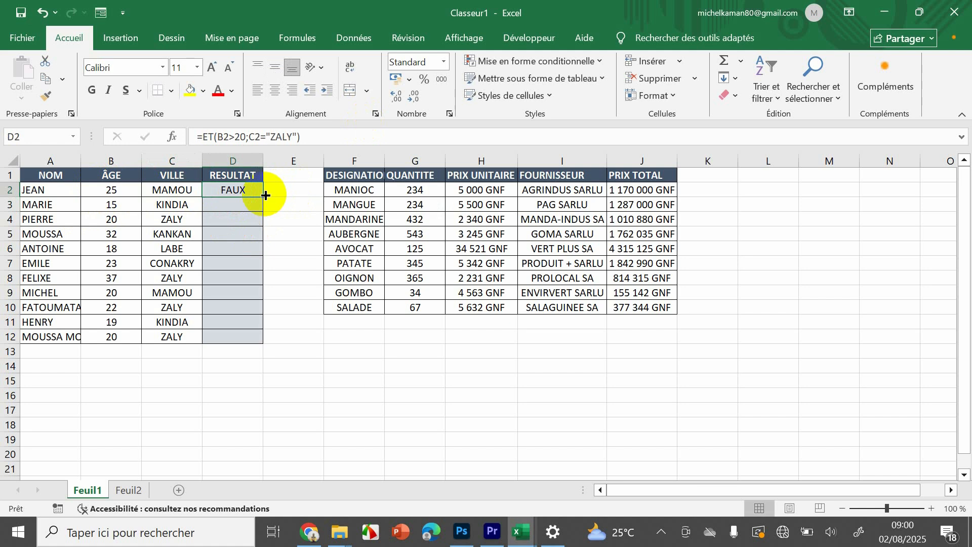
{"action": "left_click_drag", "start_coordinate": [265, 196], "coordinate": [261, 343]}
{"action": "left_click", "coordinate": [254, 338]}
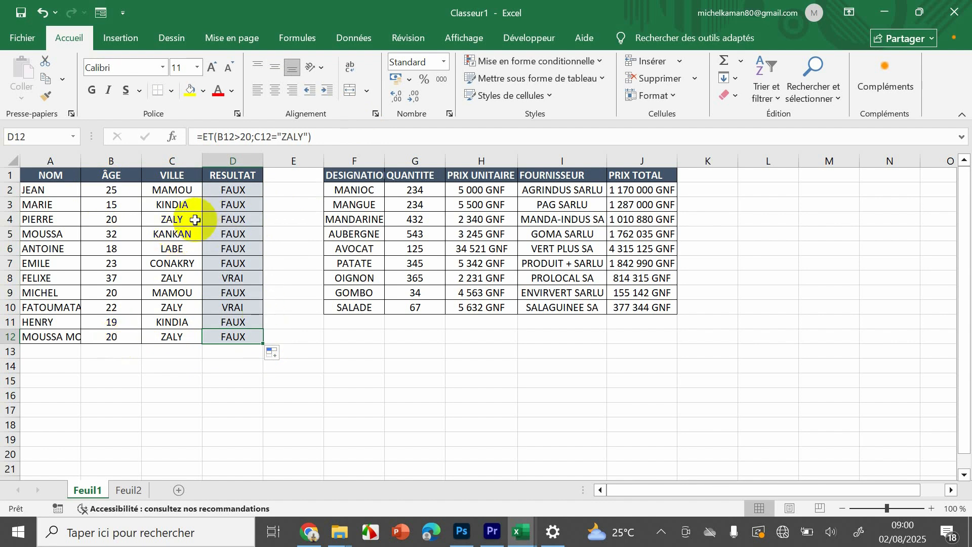
- Set the age in B4 to 21 and check the ET result against the age and city in row 4
{"action": "double_click", "coordinate": [101, 223]}
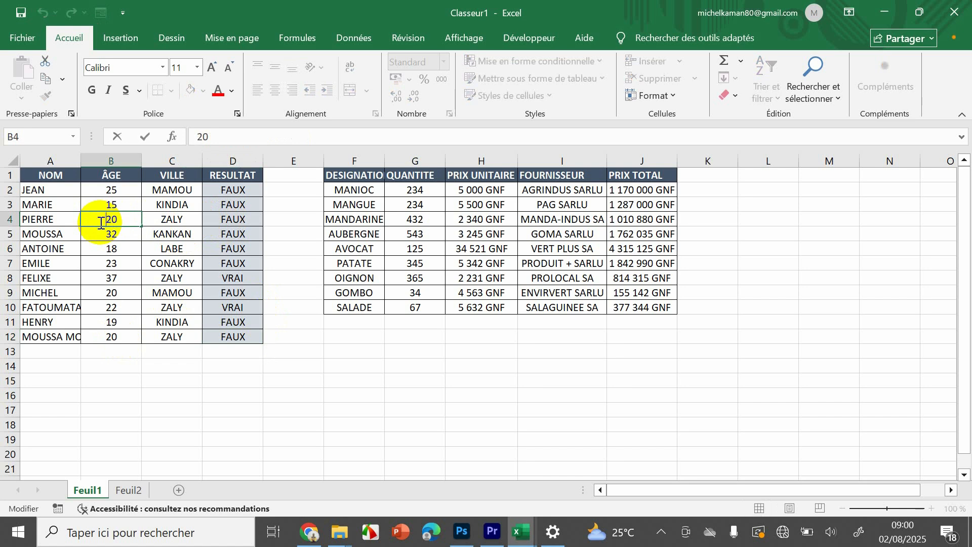
{"action": "left_click_drag", "start_coordinate": [130, 221], "coordinate": [82, 223]}
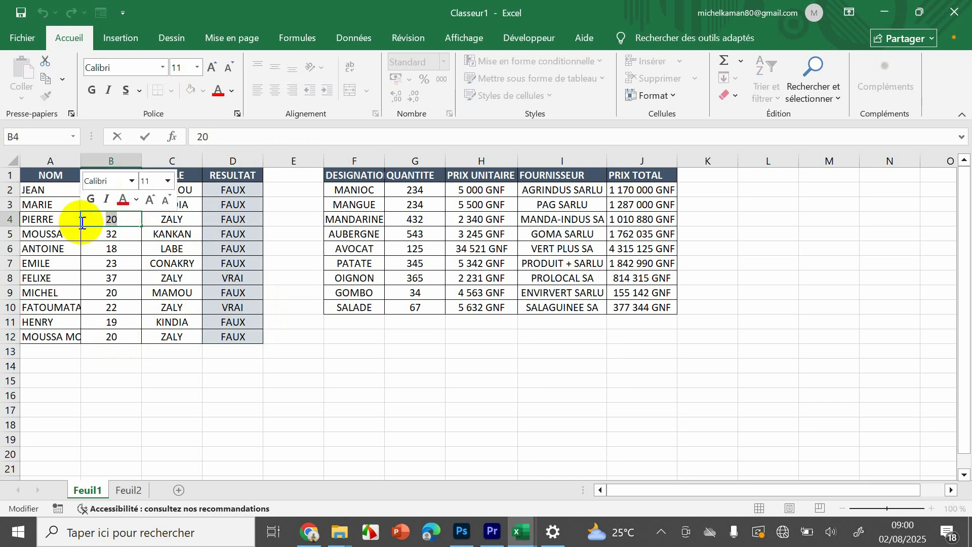
{"action": "type", "text": "21"}
{"action": "key", "text": "Return"}
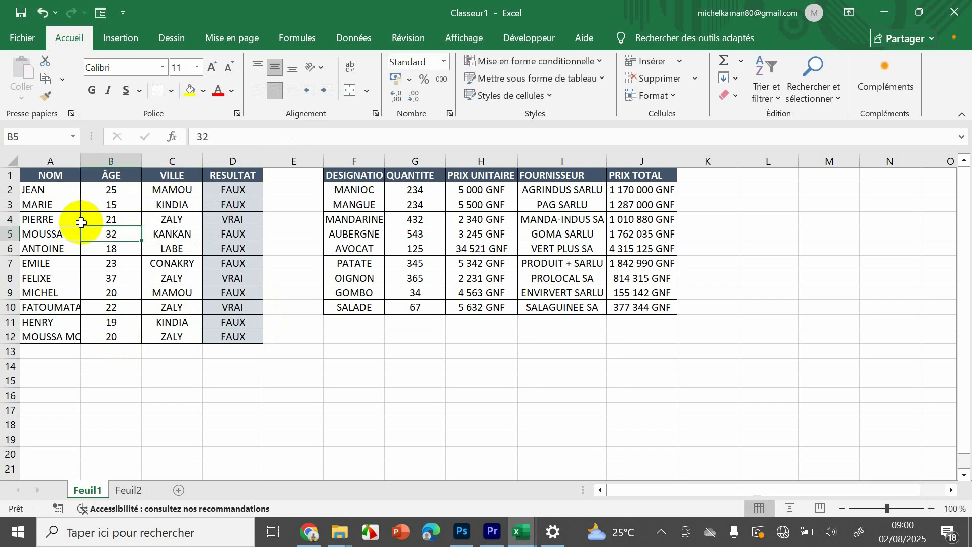
{"action": "left_click", "coordinate": [227, 219]}
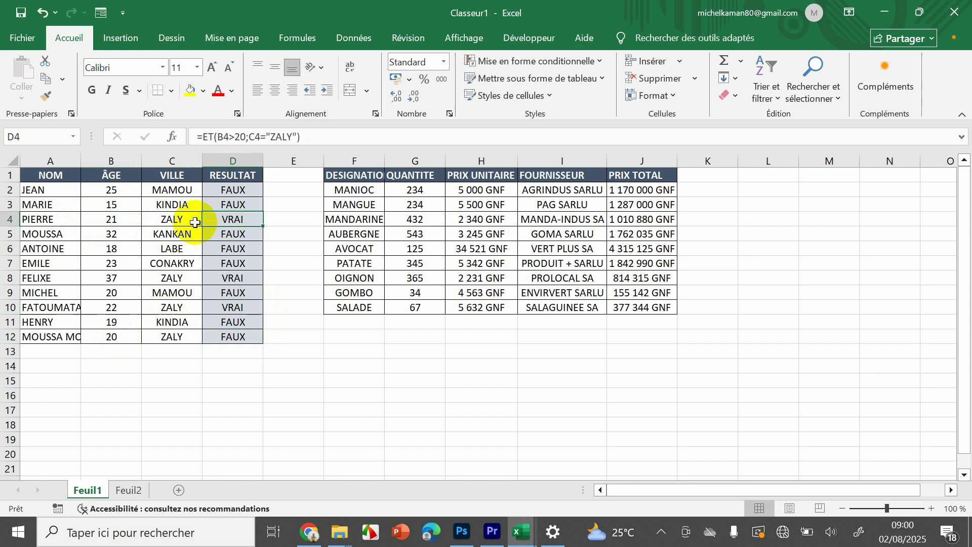
{"action": "left_click", "coordinate": [152, 220]}
{"action": "left_click", "coordinate": [124, 220]}
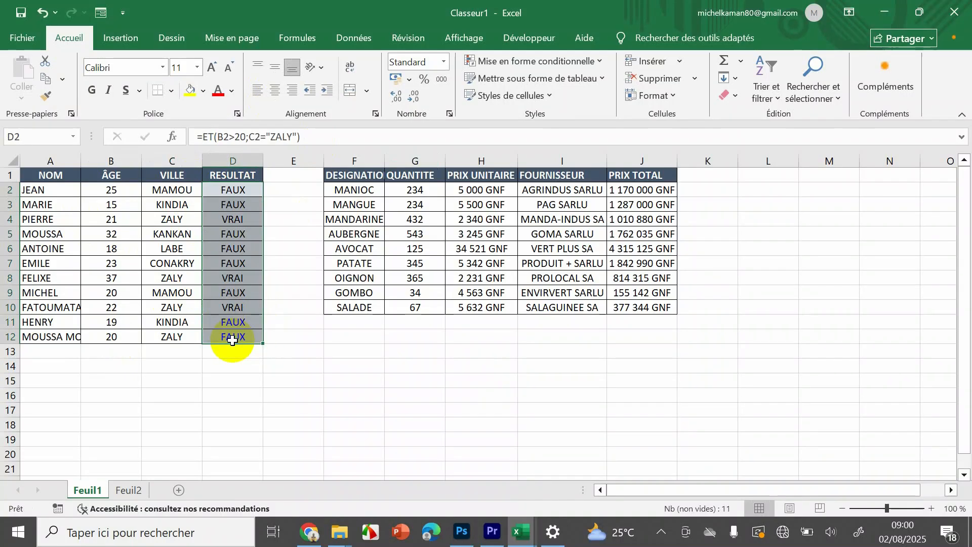
- Clear the contents of the RESULTAT cells D2 to D12
{"action": "right_click", "coordinate": [229, 337]}
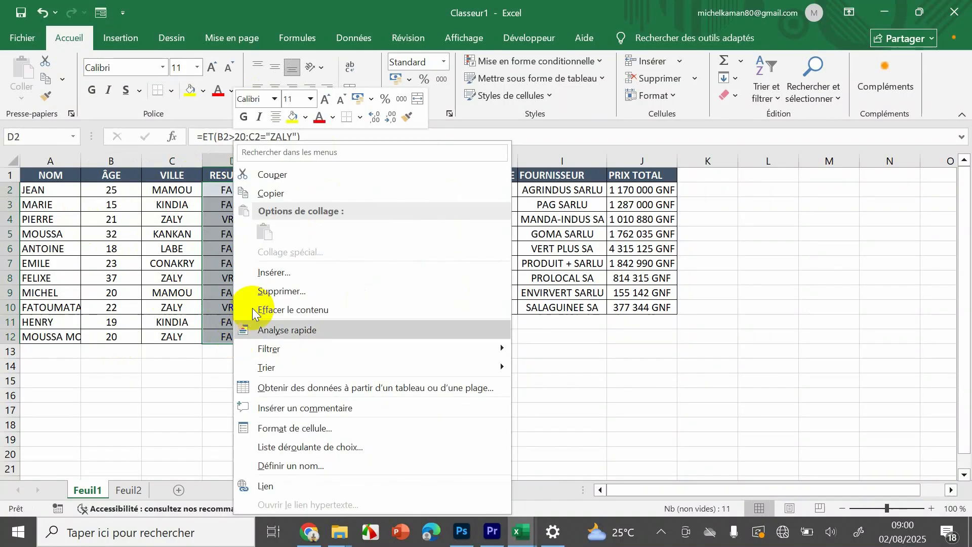
{"action": "left_click", "coordinate": [305, 309]}
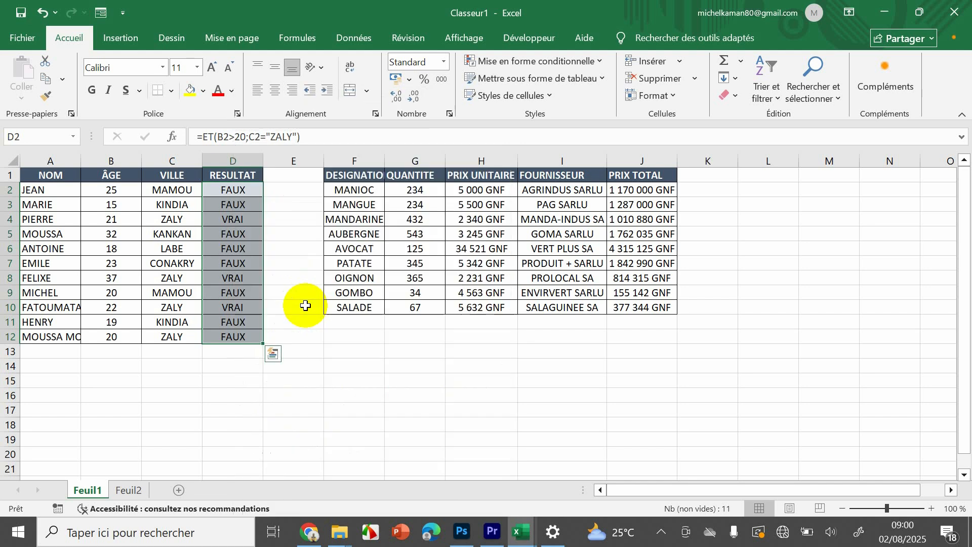
{"action": "left_click", "coordinate": [325, 301]}
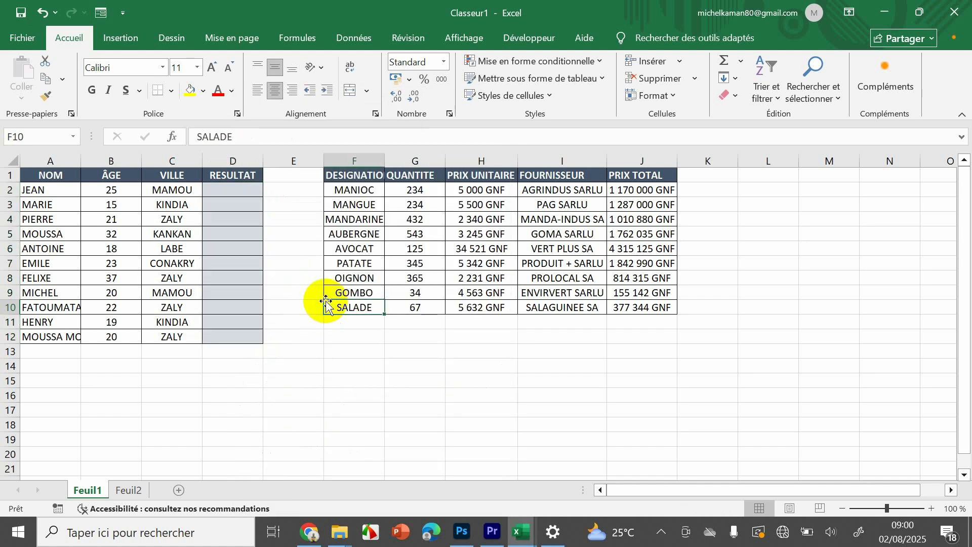
- Start an OU formula in D2 with B2>21 as its first condition
{"action": "left_click", "coordinate": [218, 193]}
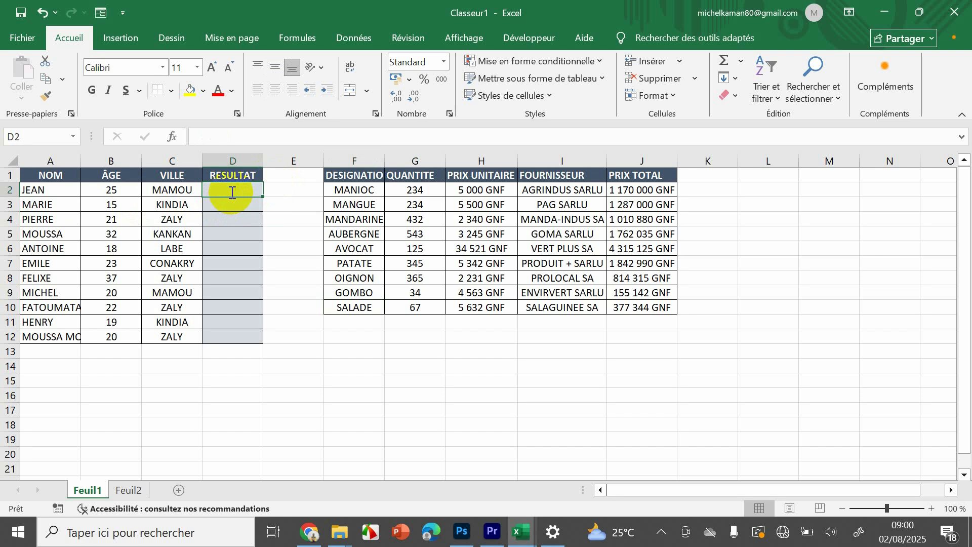
{"action": "type", "text": "=OU"}
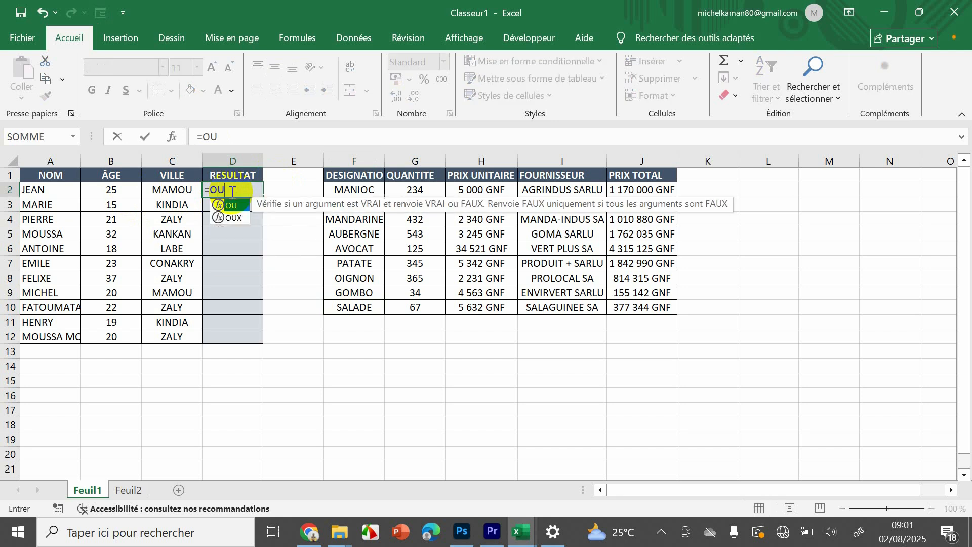
{"action": "double_click", "coordinate": [232, 206]}
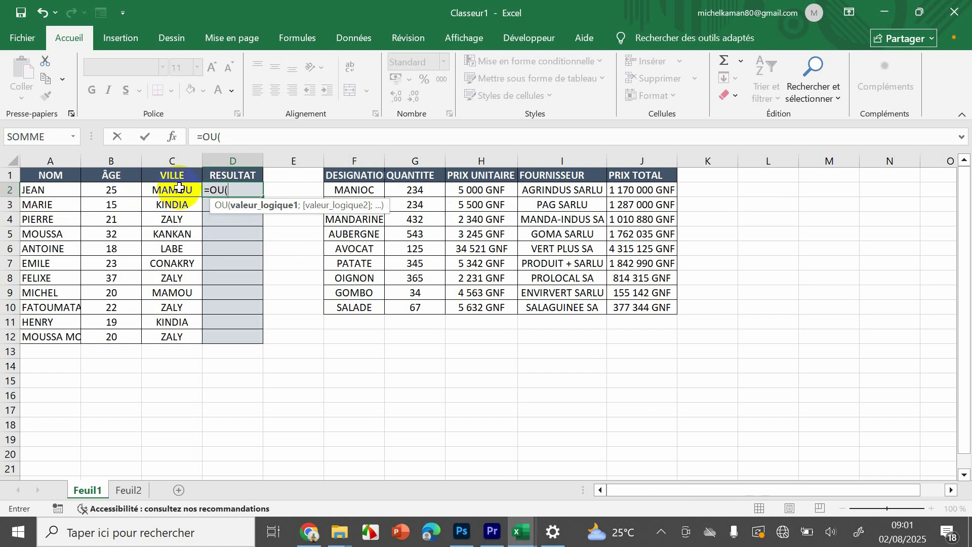
{"action": "left_click", "coordinate": [110, 192]}
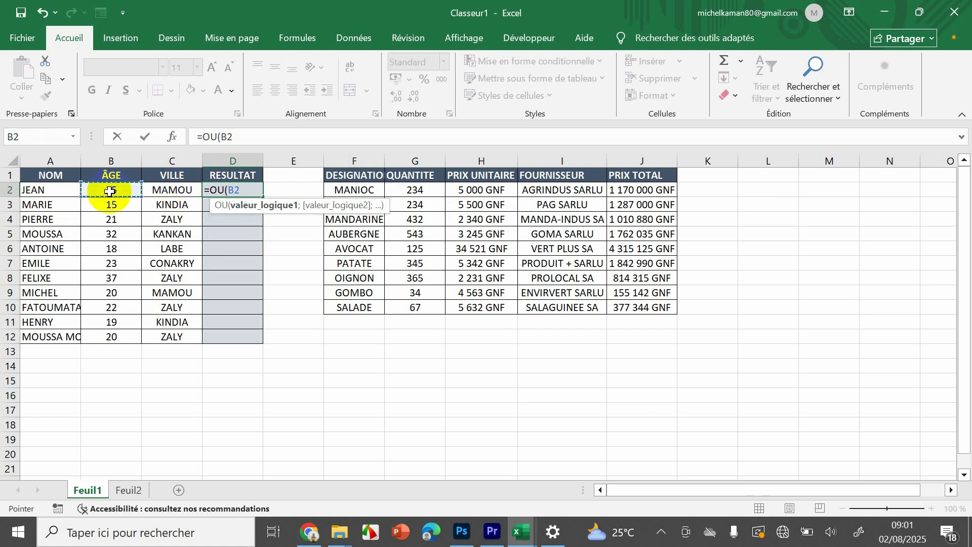
{"action": "type", "text": "+"}
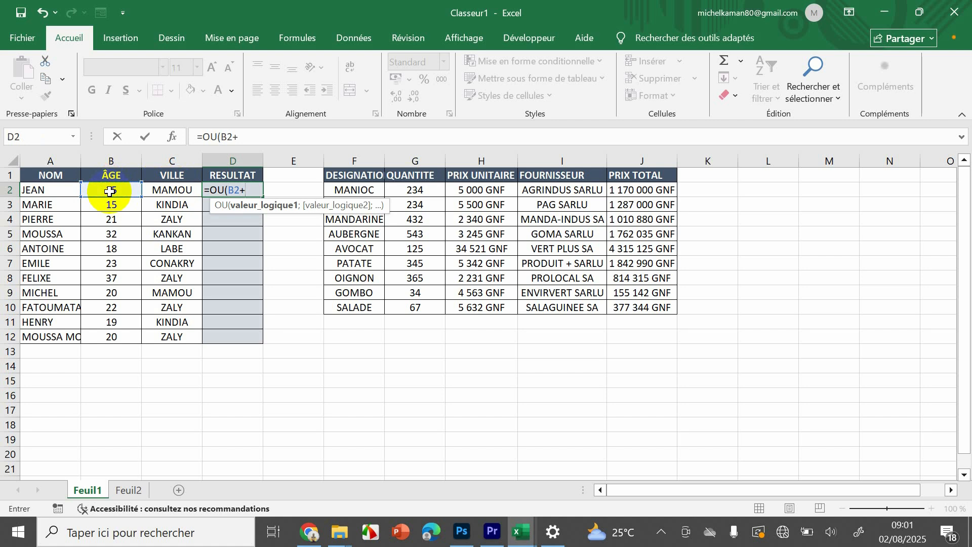
{"action": "key", "text": "BackSpace"}
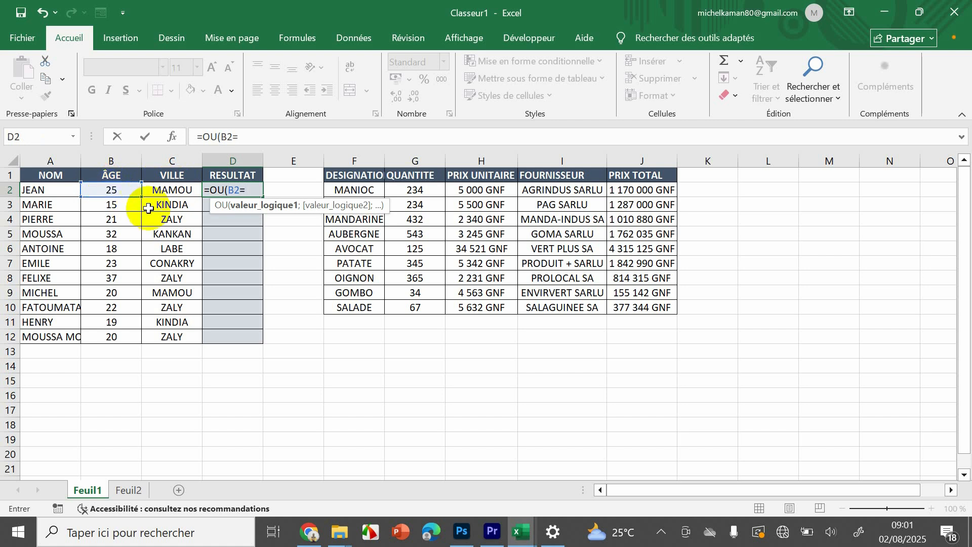
{"action": "key", "text": "BackSpace"}
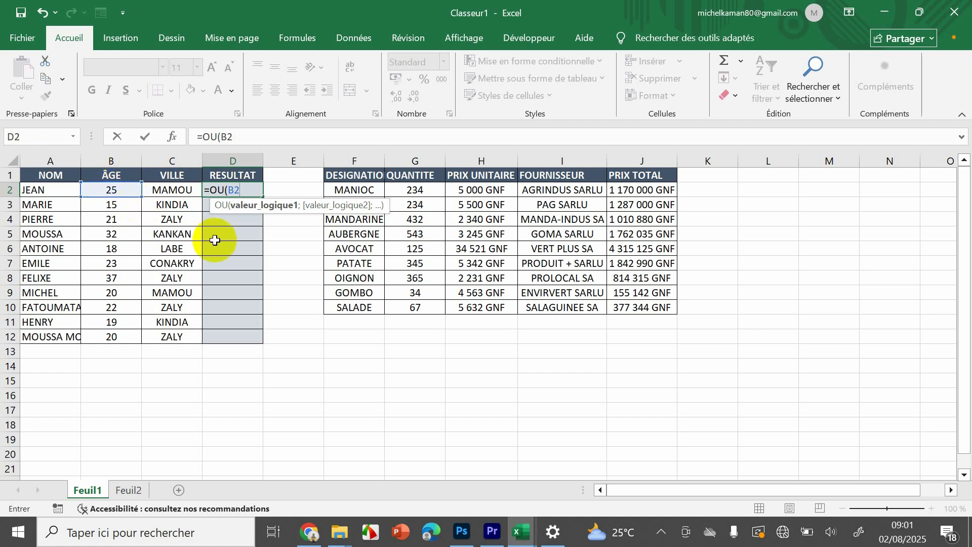
{"action": "type", "text": ">21;"}
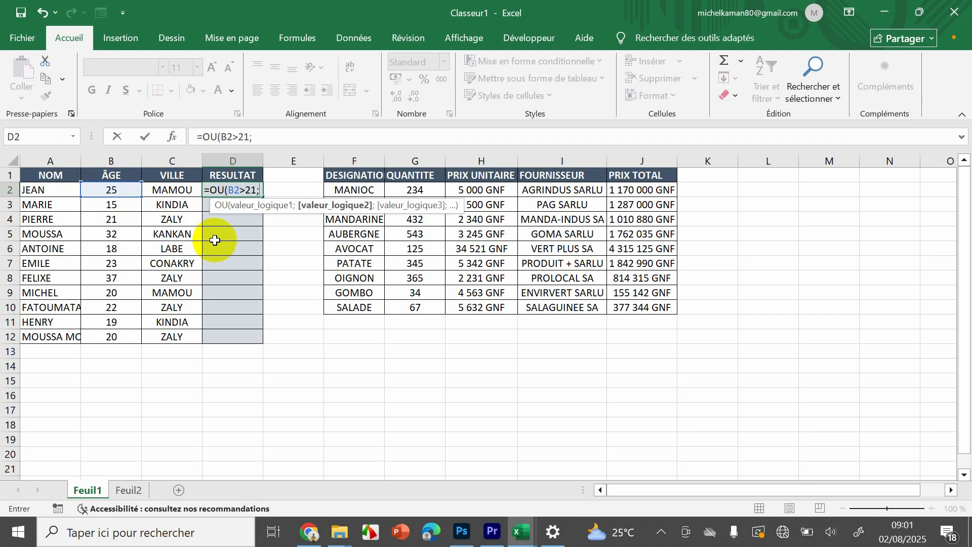
- Add C2="ZALY" as the second condition of the OU formula in D2 and validate the formula
{"action": "left_click", "coordinate": [172, 188]}
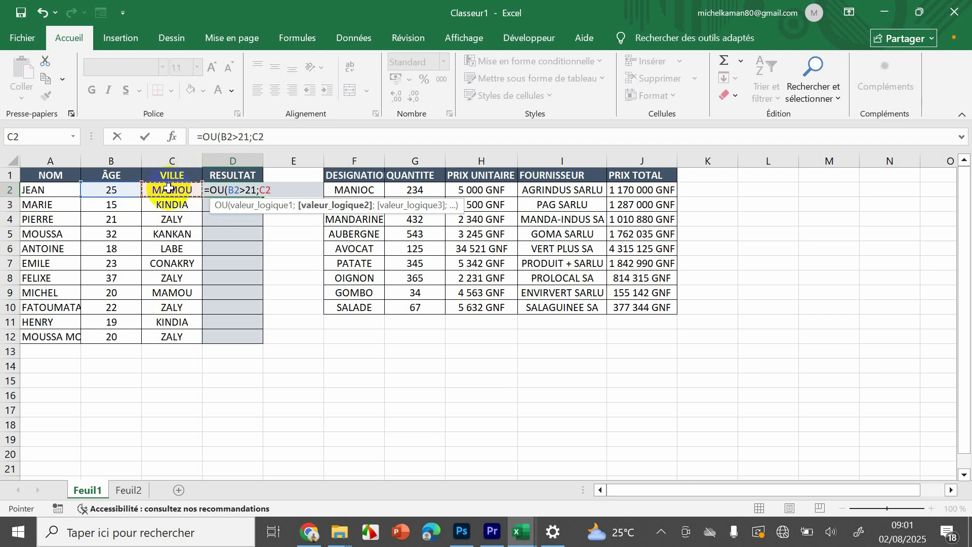
{"action": "type", "text": "="}
{"action": "type", "text": "\"ZA"}
{"action": "type", "text": "Y"}
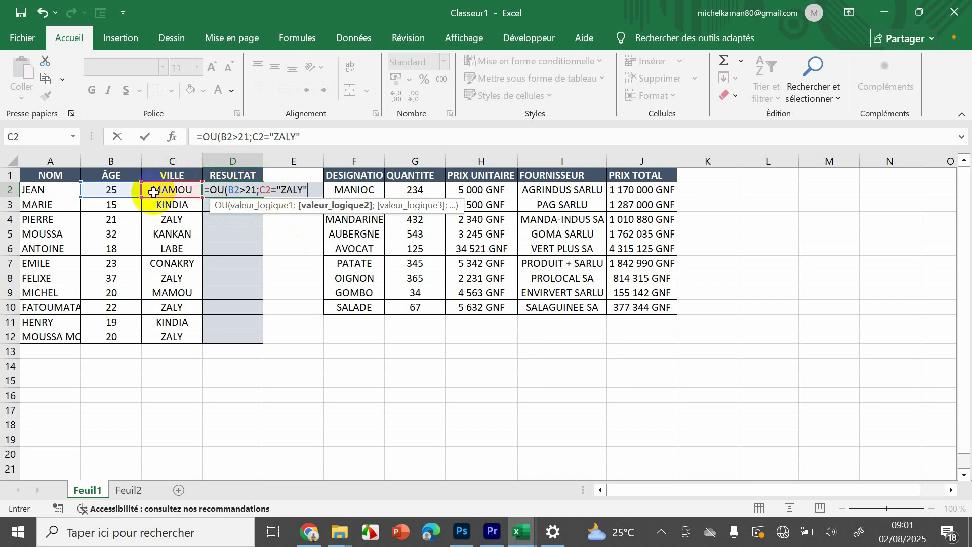
{"action": "key", "text": "Return"}
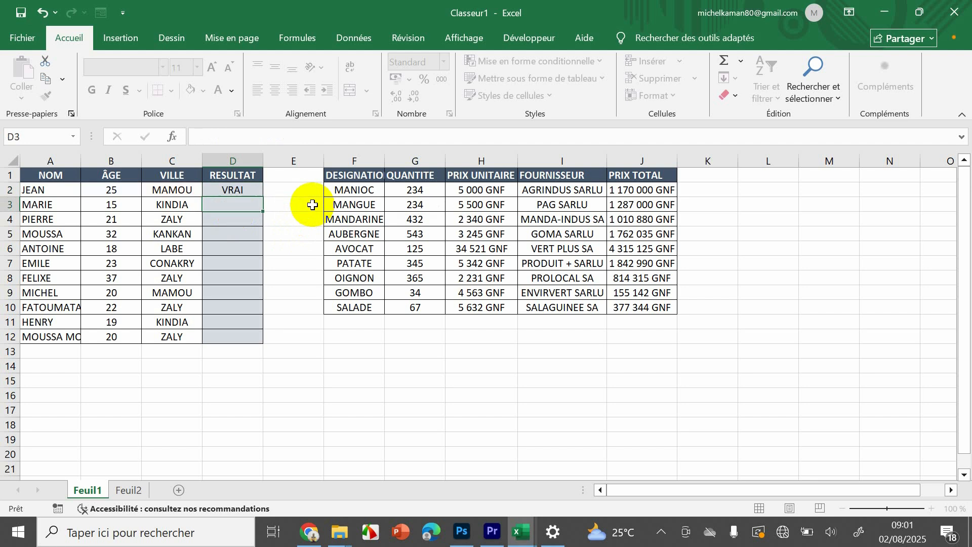
- Copy the OU formula from D2 down the RESULTAT column to D12
{"action": "left_click_drag", "start_coordinate": [247, 200], "coordinate": [229, 189]}
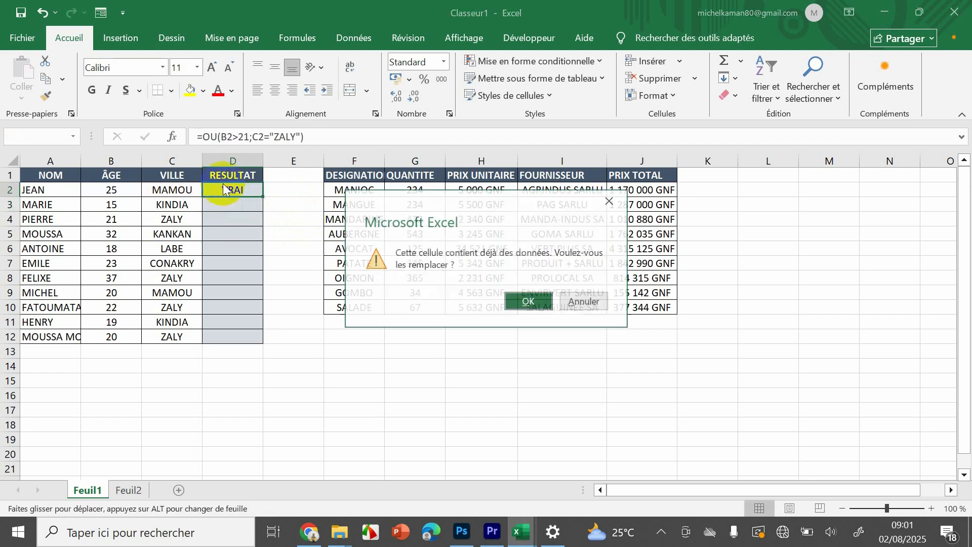
{"action": "left_click", "coordinate": [610, 200]}
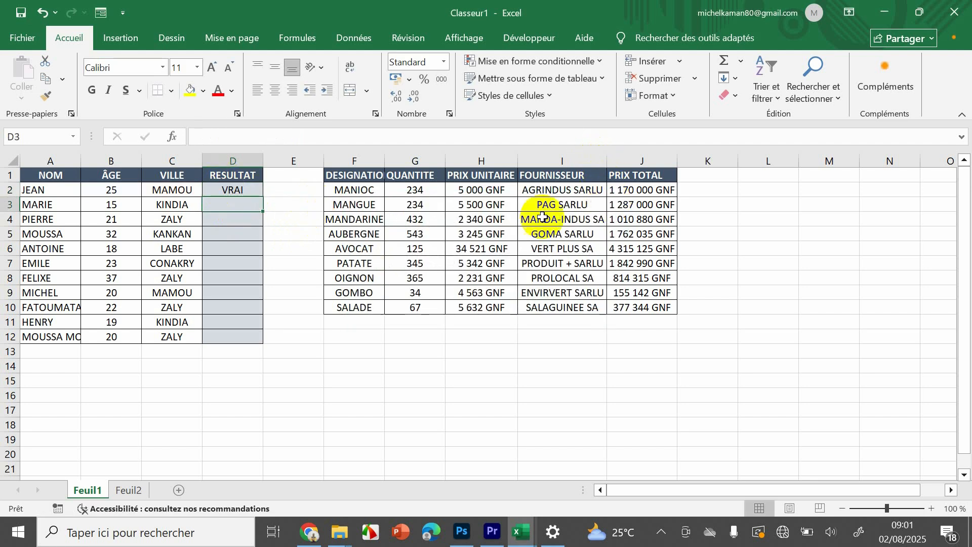
{"action": "left_click", "coordinate": [234, 190]}
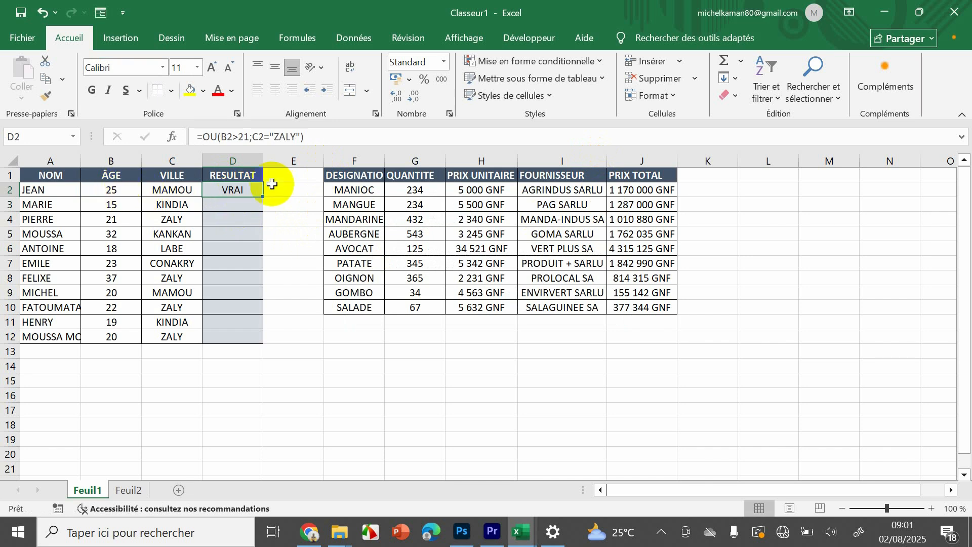
{"action": "left_click_drag", "start_coordinate": [262, 196], "coordinate": [237, 340]}
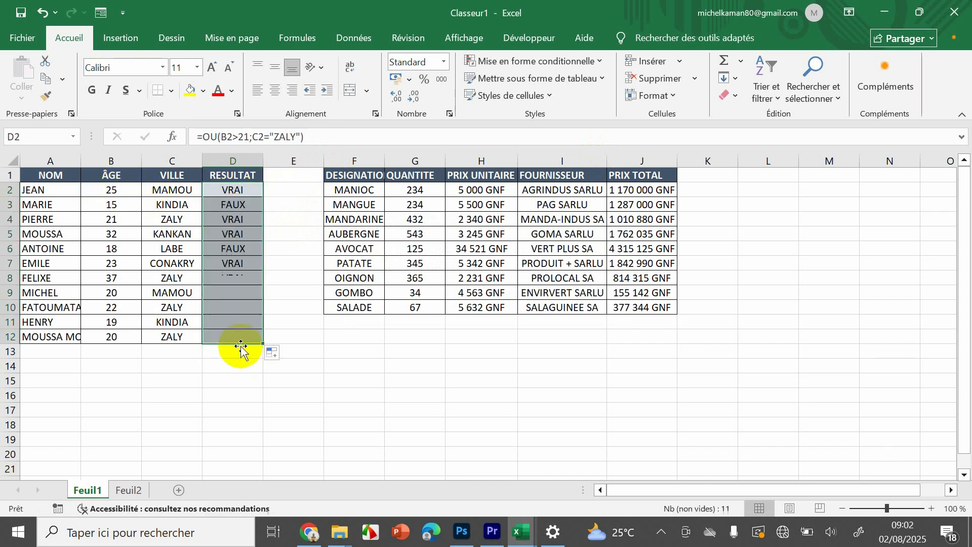
- Check the OU results in rows 3 and 4 against the ages and cities in those rows
{"action": "left_click", "coordinate": [235, 207]}
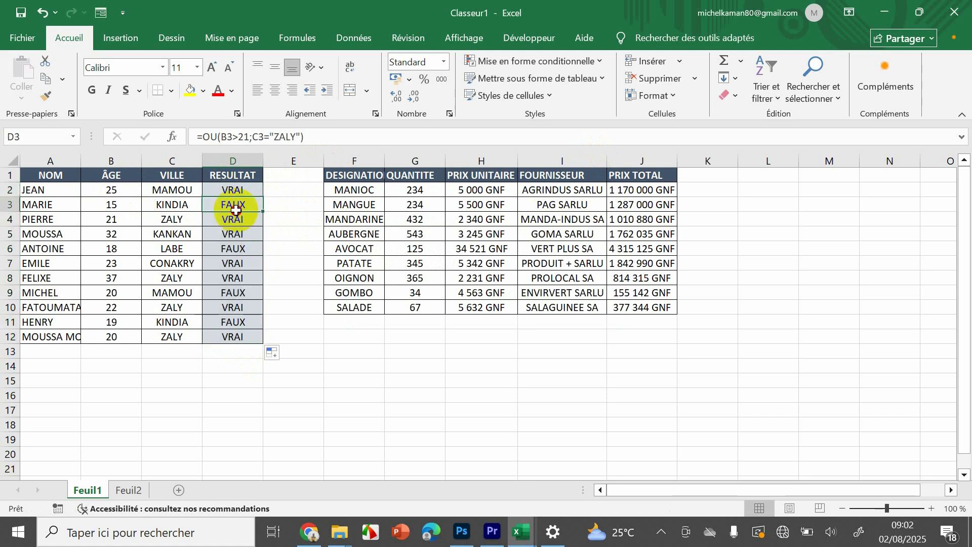
{"action": "left_click", "coordinate": [112, 206]}
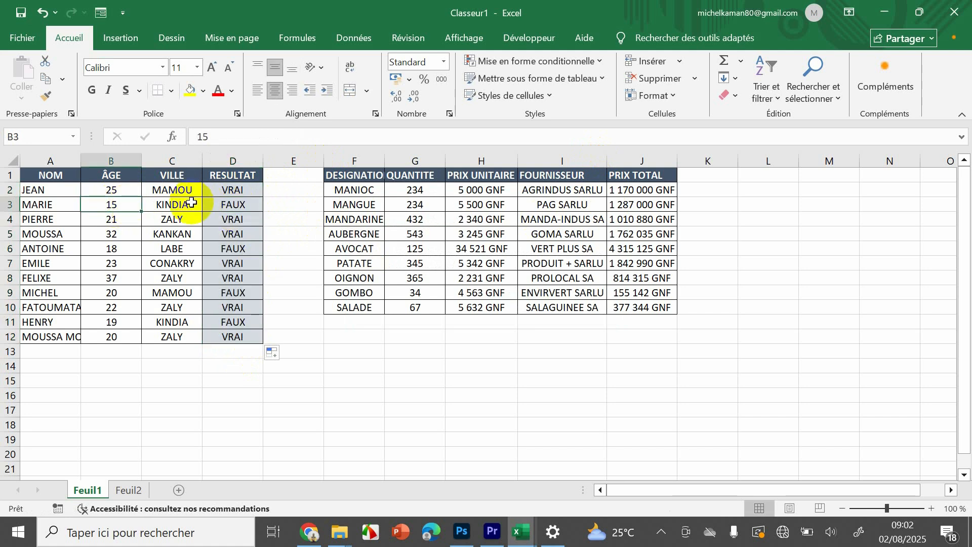
{"action": "left_click", "coordinate": [189, 203]}
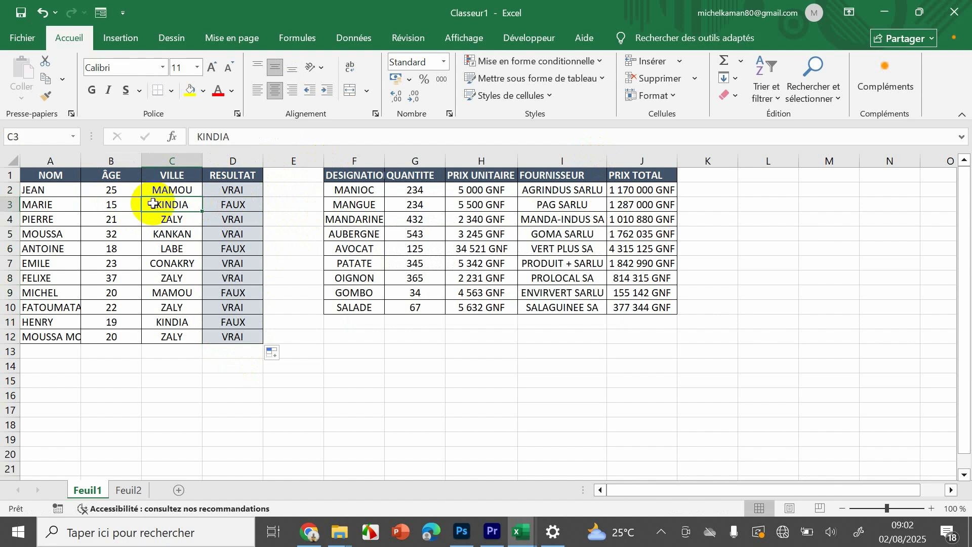
{"action": "left_click", "coordinate": [191, 218]}
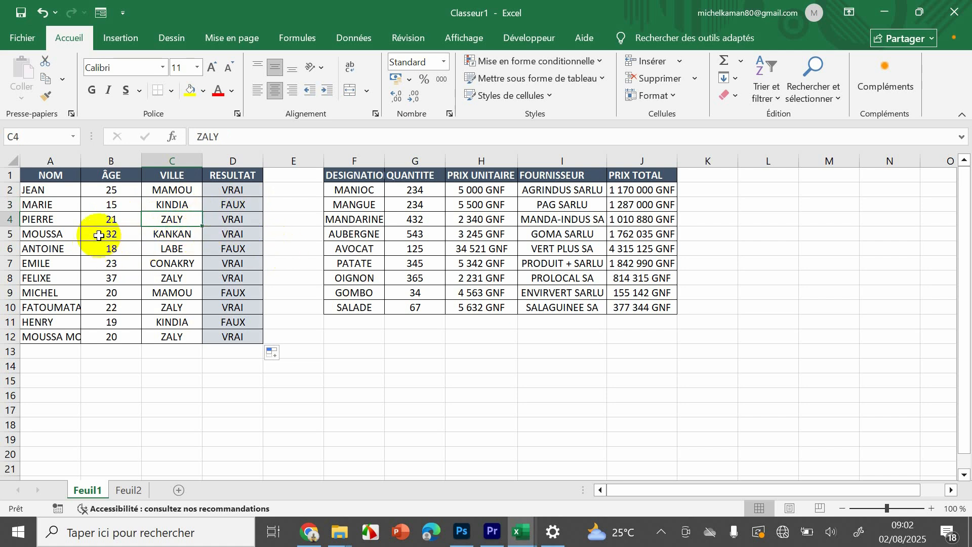
{"action": "left_click_drag", "start_coordinate": [242, 188], "coordinate": [209, 337]}
{"action": "right_click", "coordinate": [239, 276]}
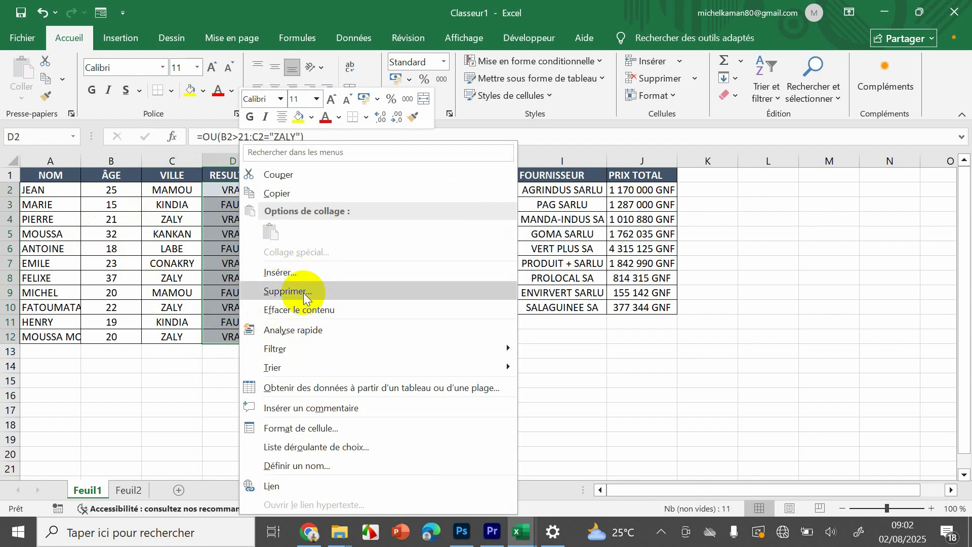
{"action": "key", "text": "Escape"}
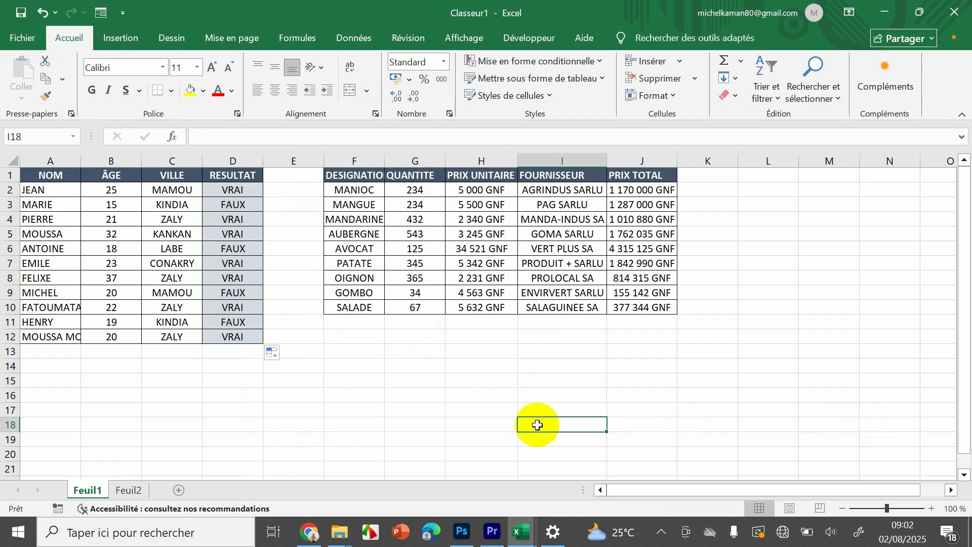
{"action": "left_click", "coordinate": [798, 337]}
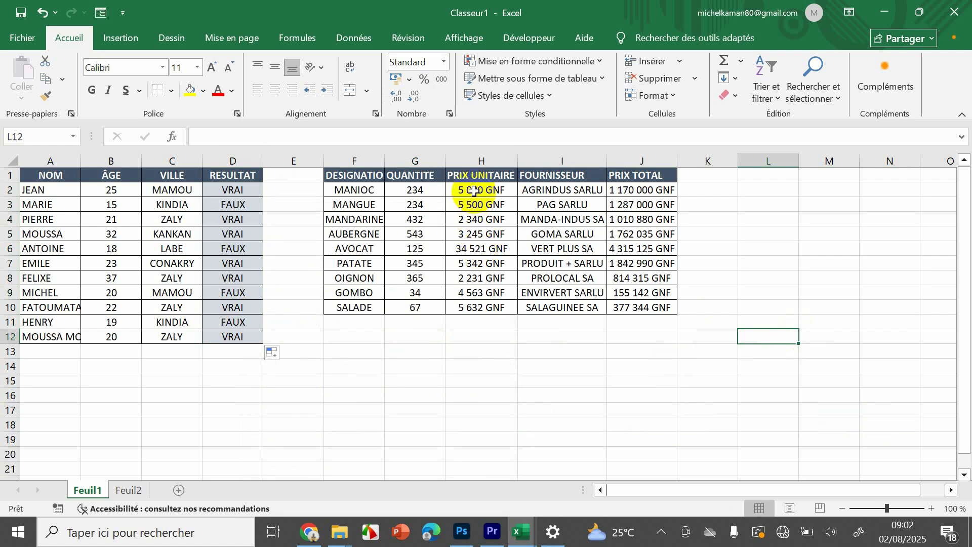
- Start a SOMME.SI formula in H11, below the PRIX UNITAIRE column, with H2:H10 as its range
{"action": "left_click_drag", "start_coordinate": [472, 191], "coordinate": [451, 301]}
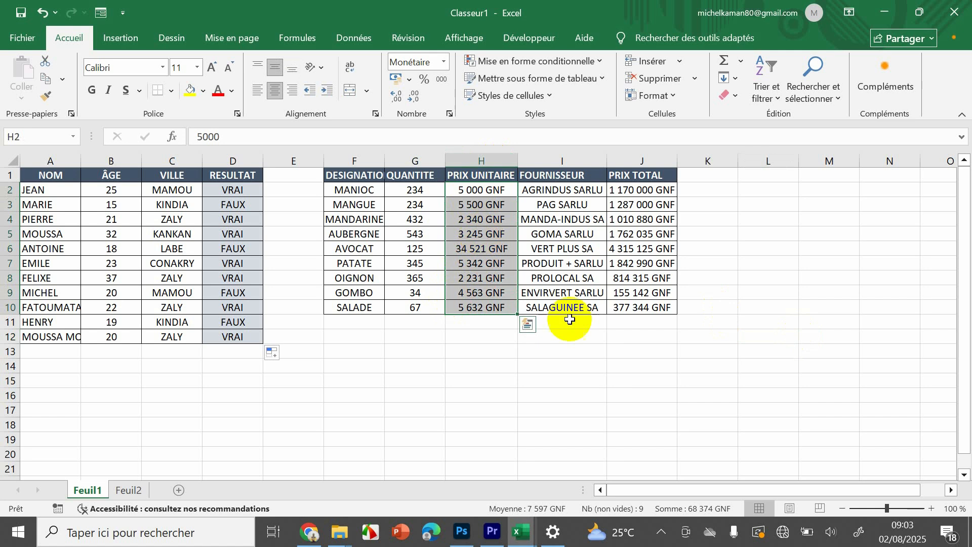
{"action": "left_click", "coordinate": [638, 394]}
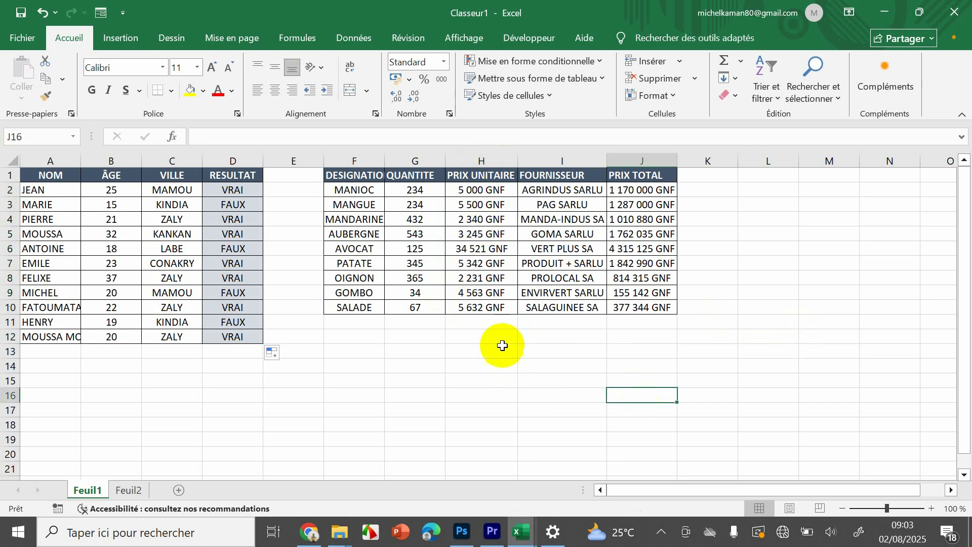
{"action": "left_click", "coordinate": [477, 328]}
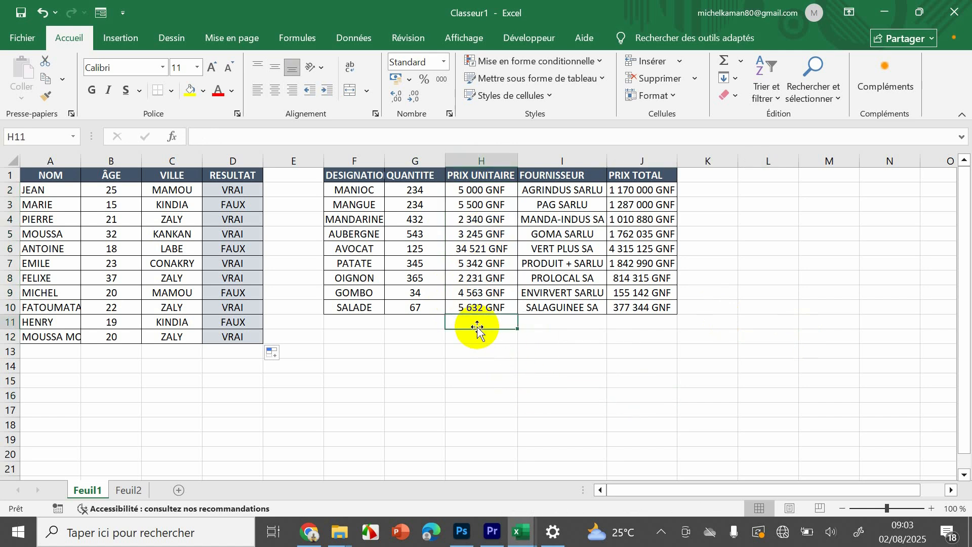
{"action": "type", "text": "="}
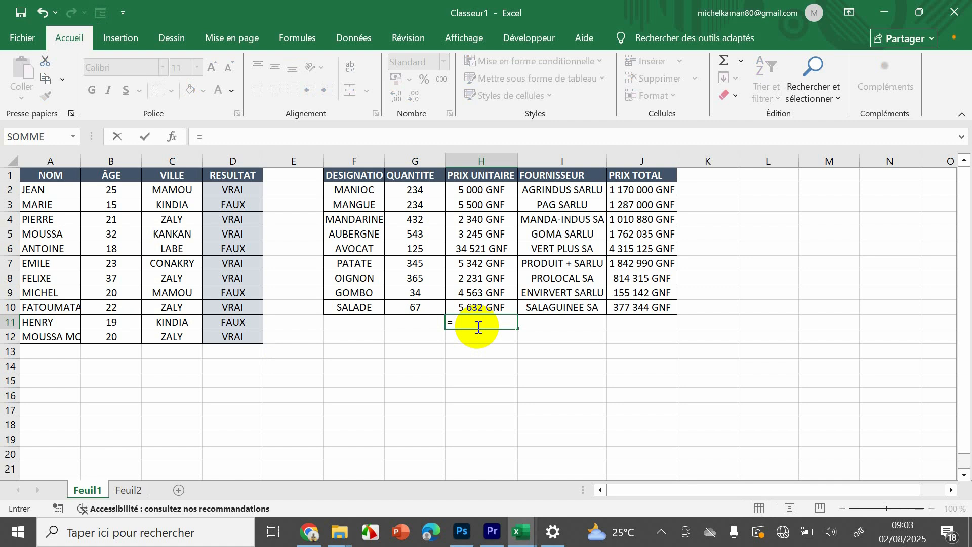
{"action": "type", "text": "SOMM"}
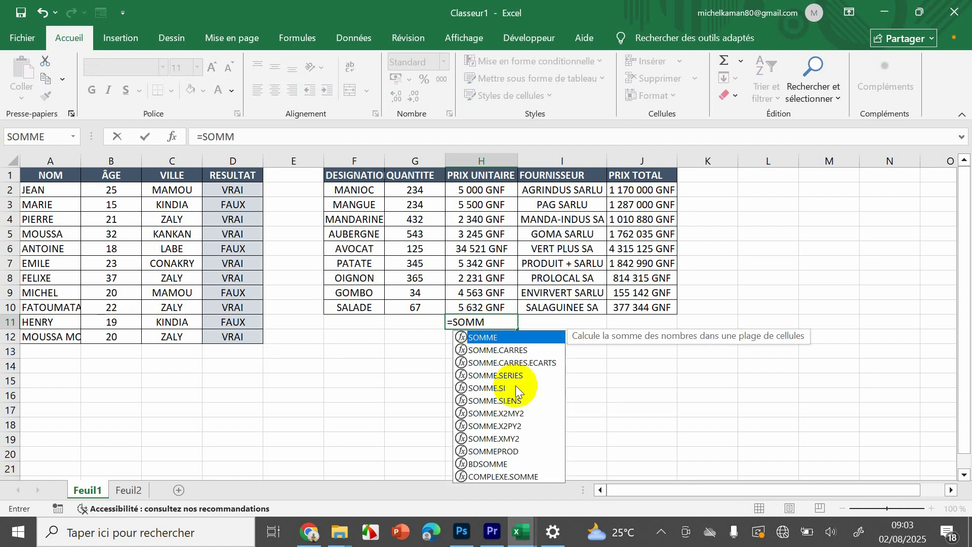
{"action": "double_click", "coordinate": [485, 388]}
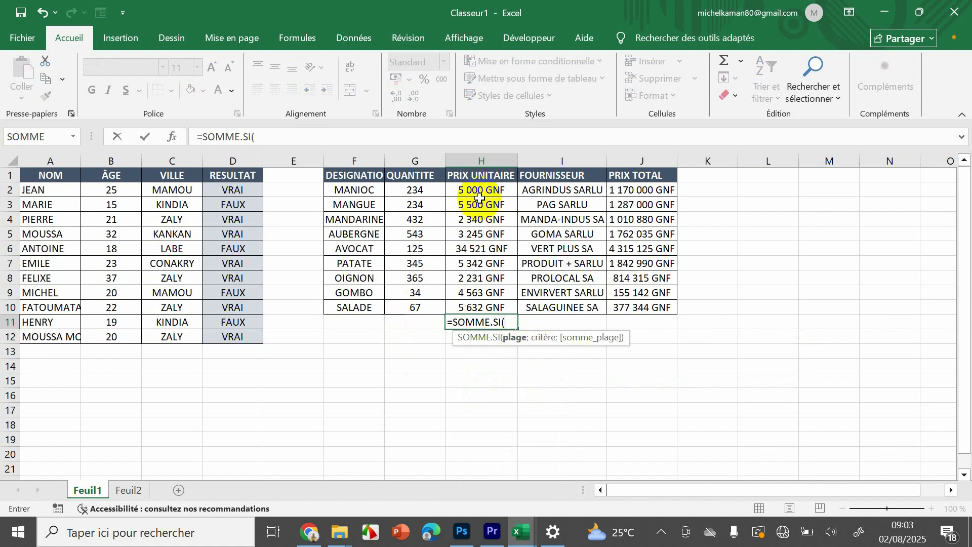
{"action": "left_click_drag", "start_coordinate": [478, 191], "coordinate": [482, 309]}
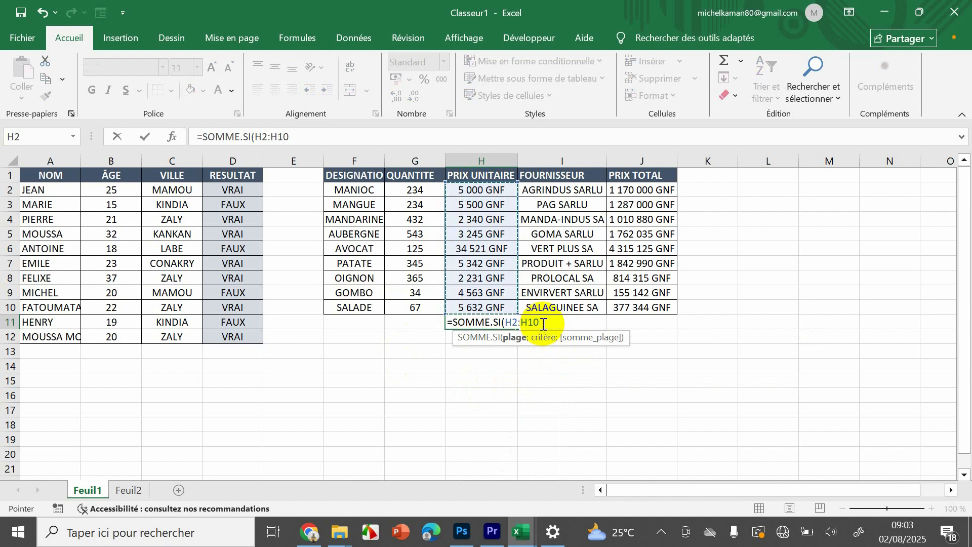
{"action": "key", "text": "F8"}
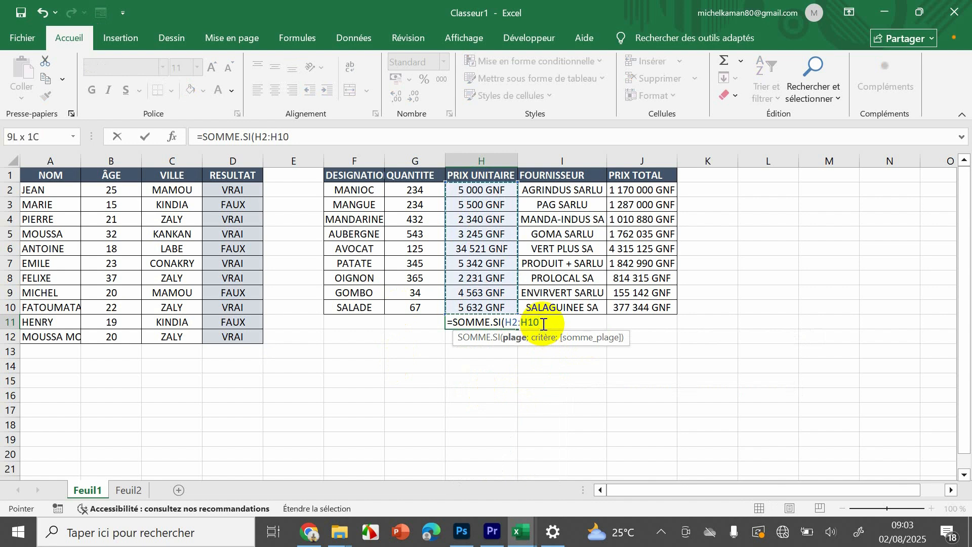
- Set "<5000" as the criterion of the SOMME.SI formula, validate it, and reselect H11 to review the formula
{"action": "type", "text": ";\"W"}
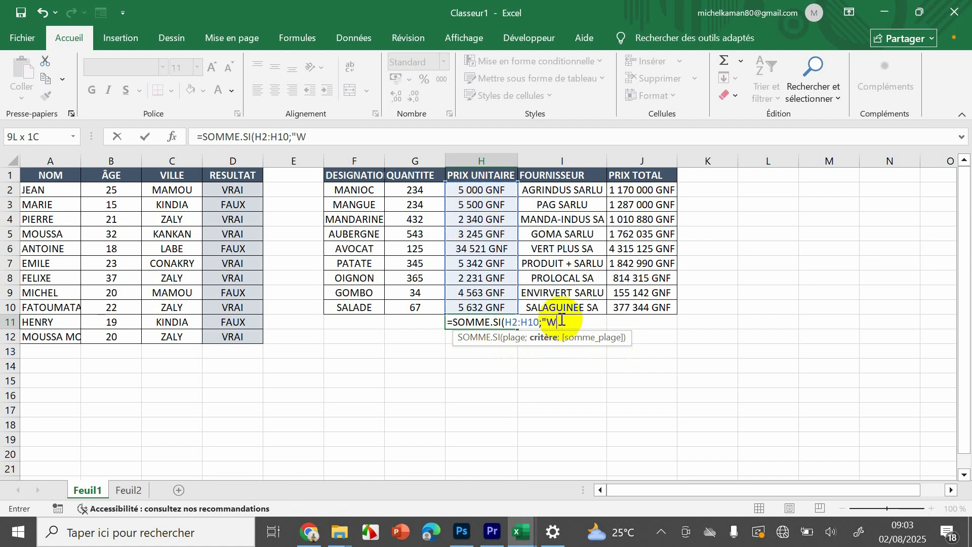
{"action": "type", "text": ">"}
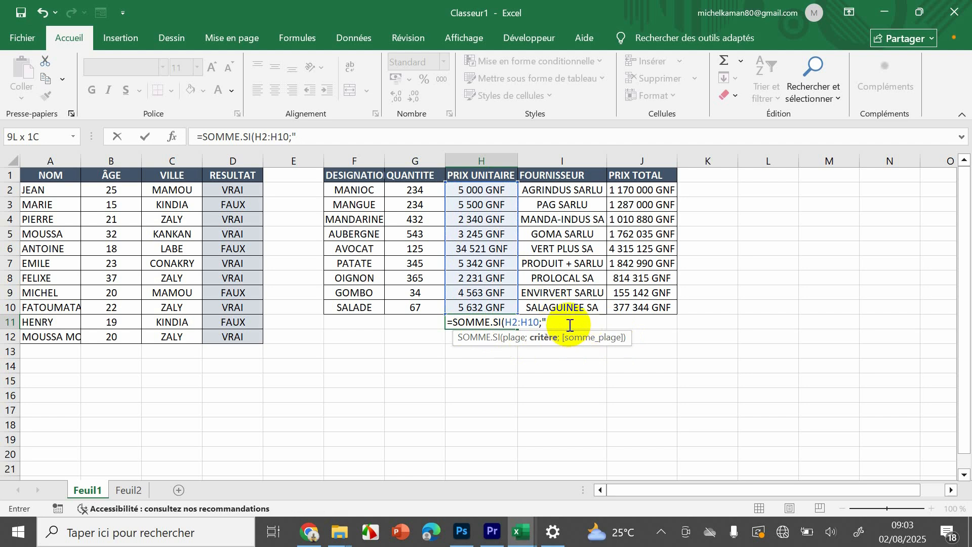
{"action": "type", "text": "<5000"}
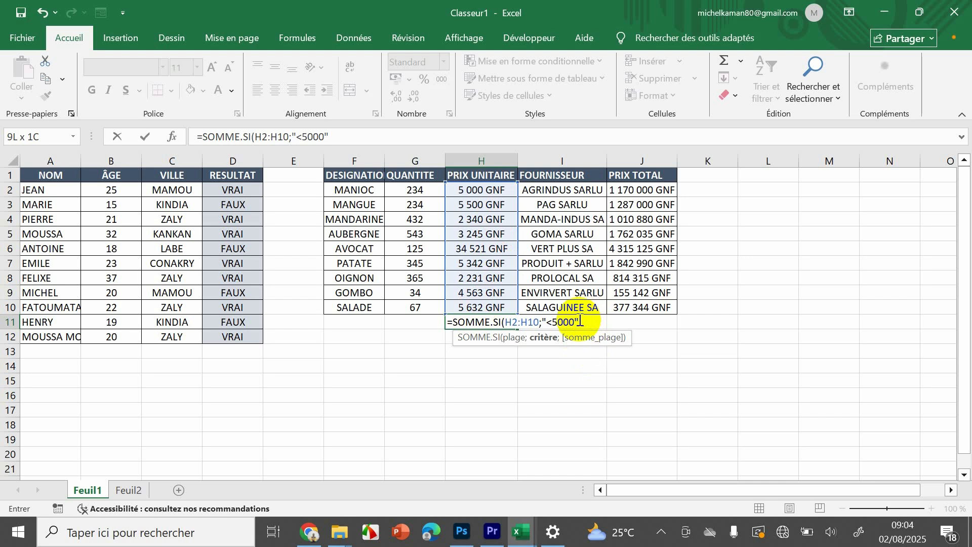
{"action": "key", "text": "Return"}
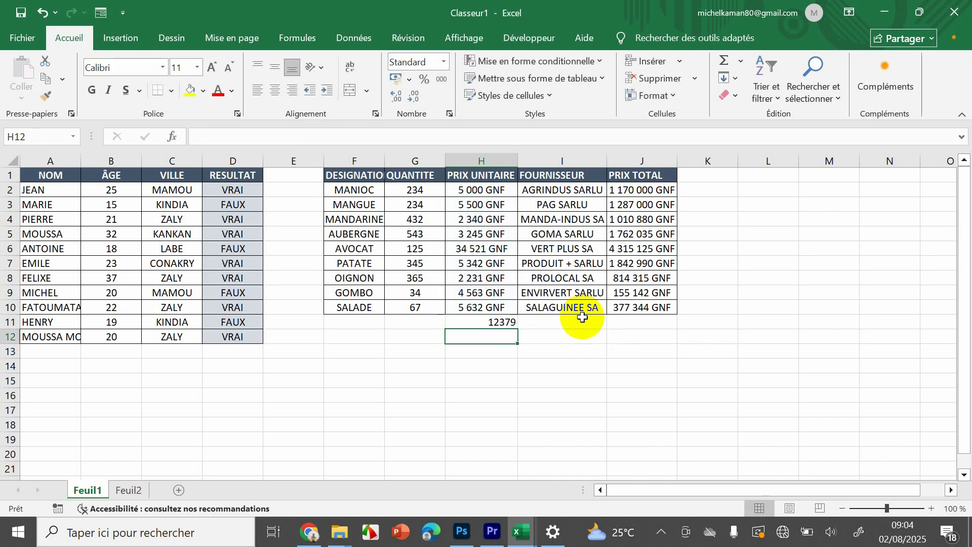
{"action": "left_click", "coordinate": [449, 427]}
{"action": "left_click", "coordinate": [501, 318]}
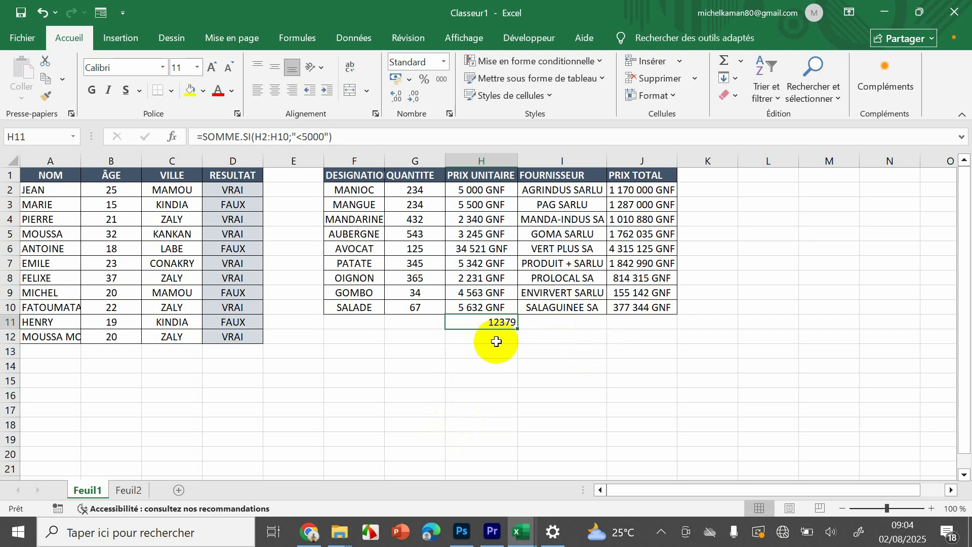
- Add the unit prices above 5000 manually in H13 with the formula =H3+H6+H7+H10, and reselect the cell to review it
{"action": "left_click", "coordinate": [502, 350]}
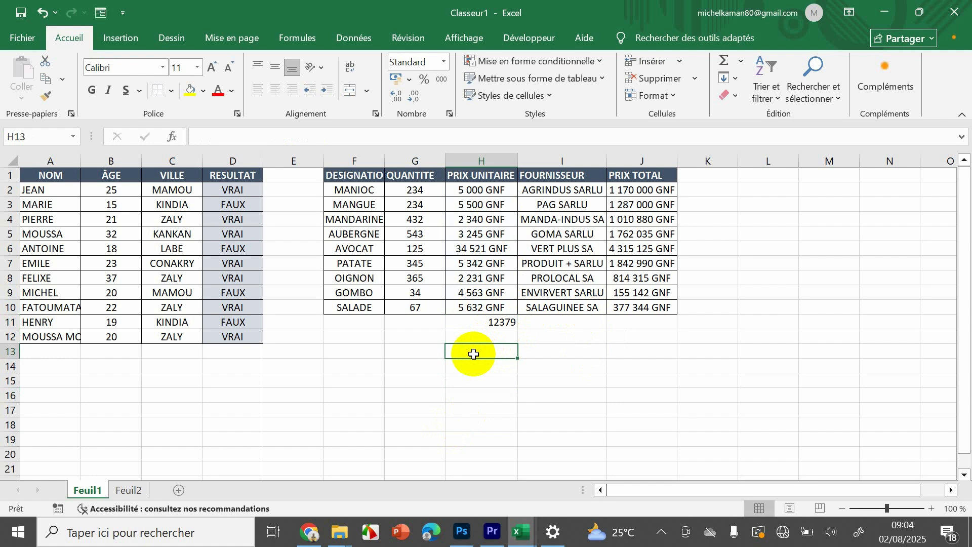
{"action": "type", "text": "="}
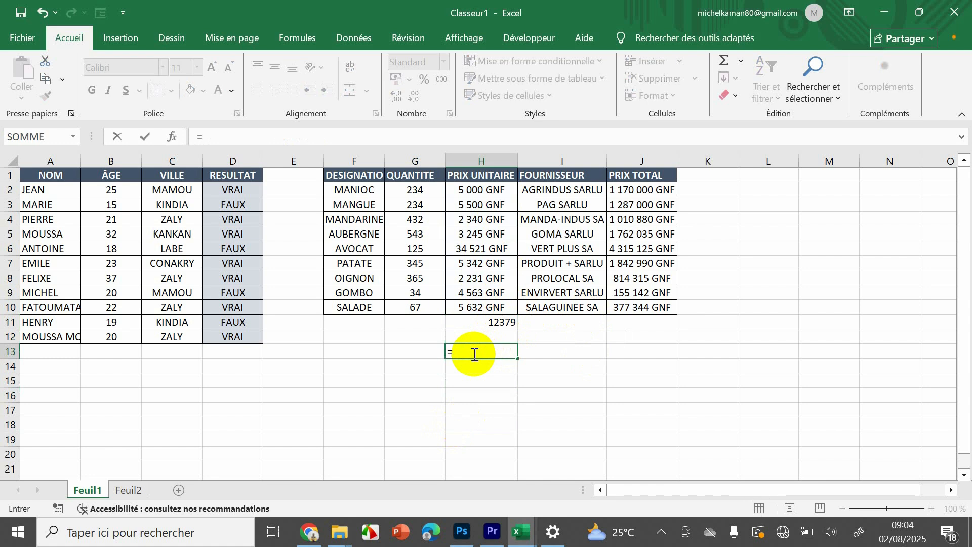
{"action": "left_click", "coordinate": [480, 204]}
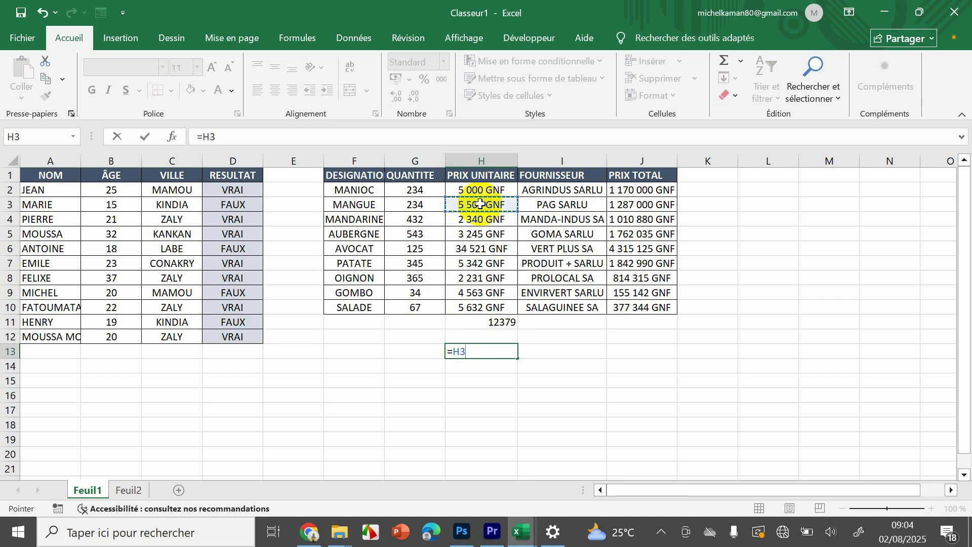
{"action": "type", "text": "="}
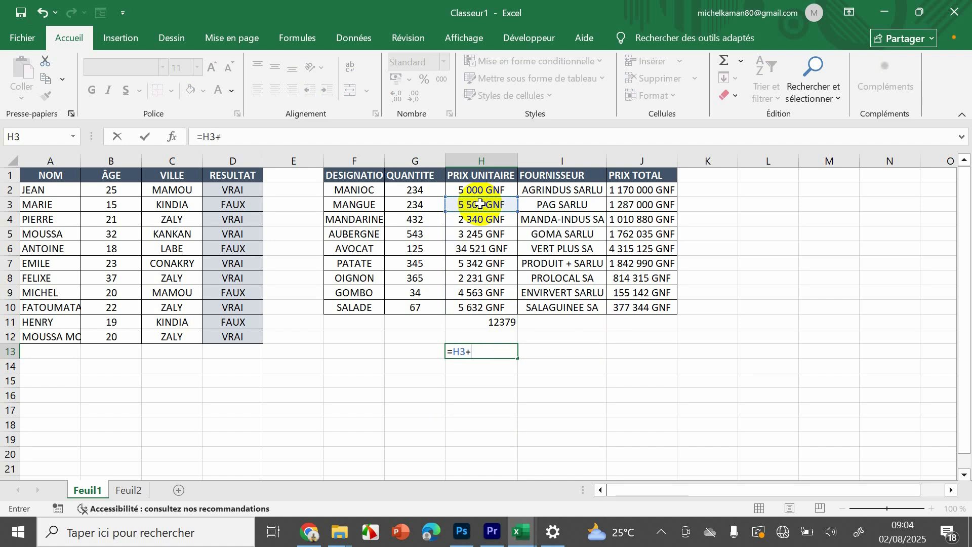
{"action": "left_click", "coordinate": [481, 249]}
{"action": "type", "text": "+"}
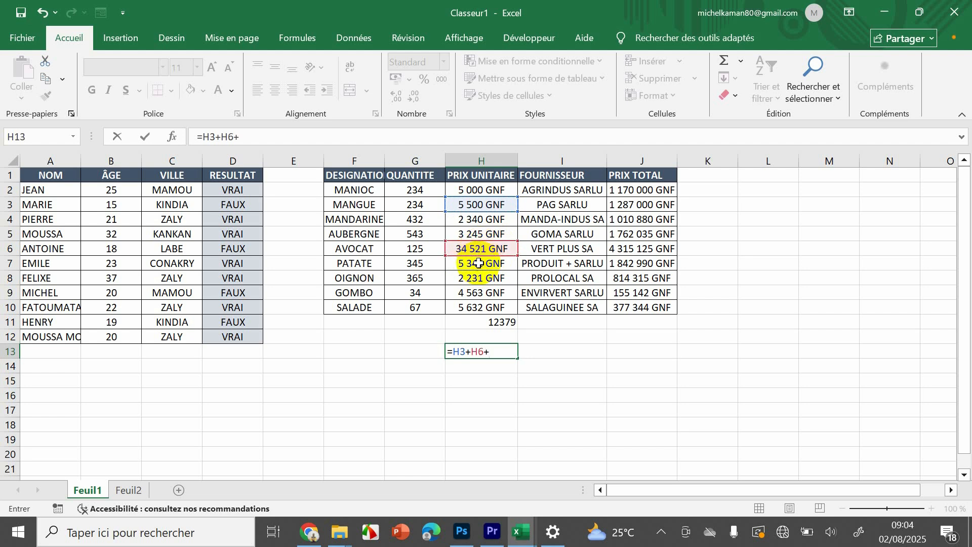
{"action": "left_click", "coordinate": [480, 265]}
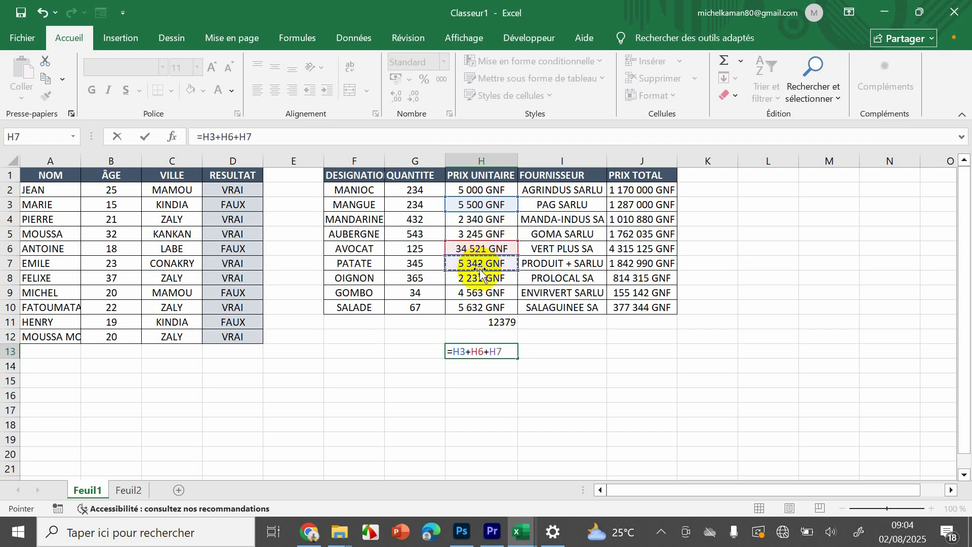
{"action": "type", "text": "+"}
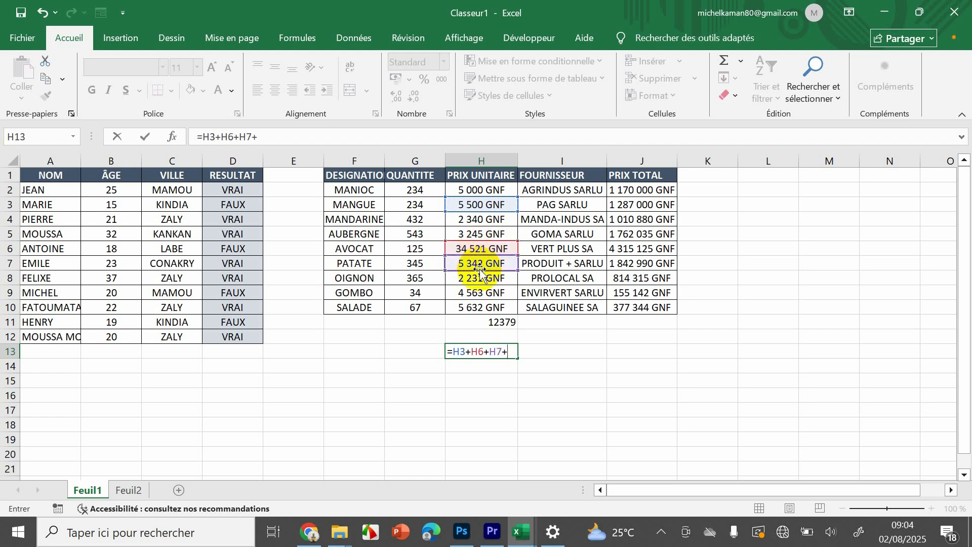
{"action": "left_click", "coordinate": [478, 309]}
{"action": "type", "text": "+"}
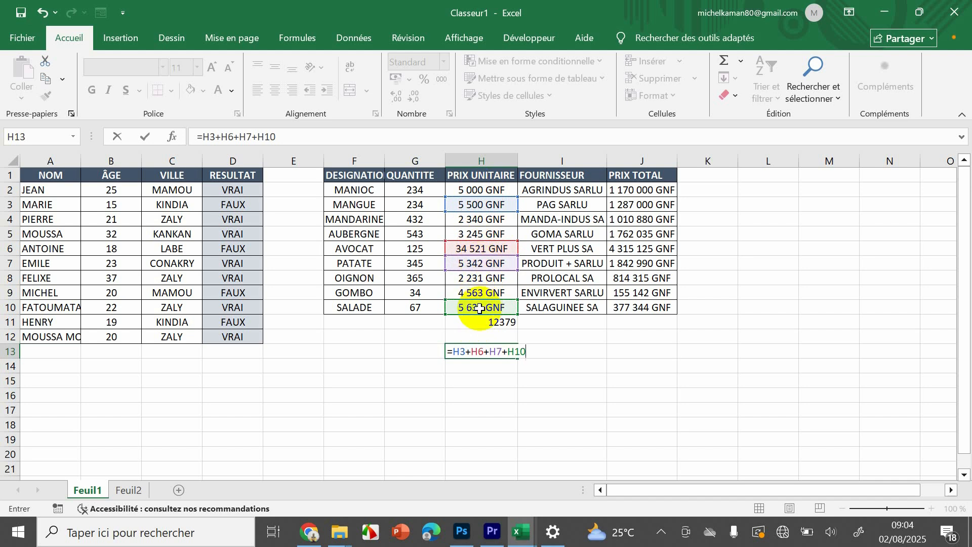
{"action": "key", "text": "Return"}
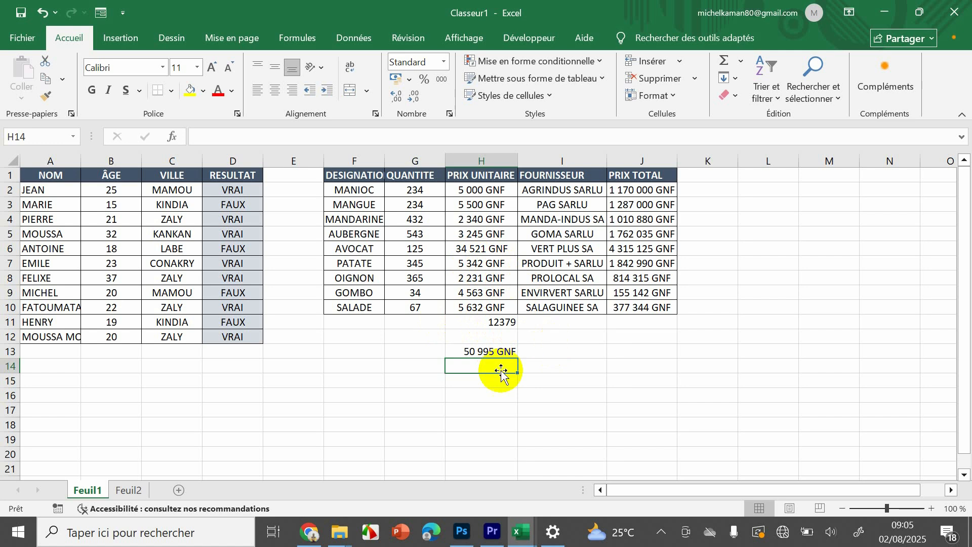
{"action": "left_click", "coordinate": [489, 355]}
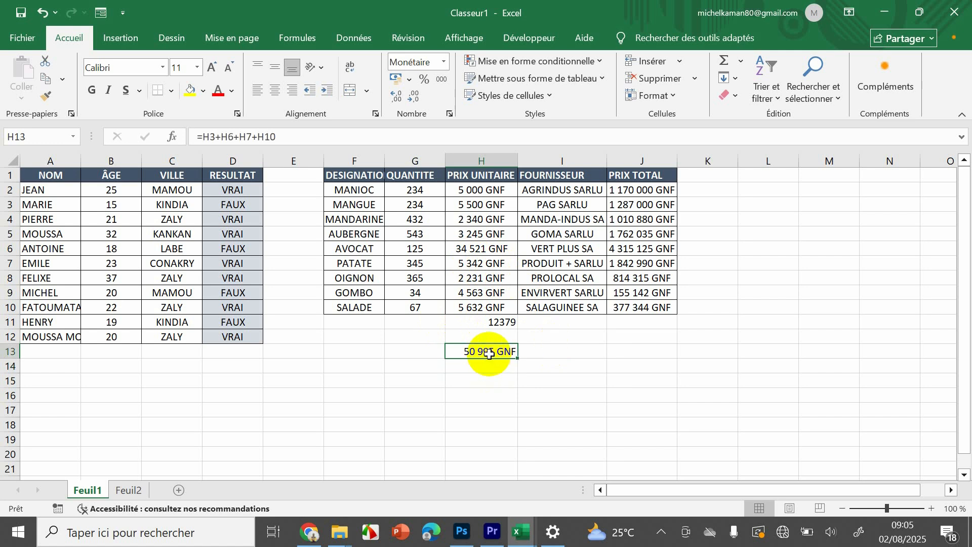
- Change the criterion of the SOMME.SI formula in H11 to ">5000" and validate it
{"action": "left_click", "coordinate": [509, 323]}
{"action": "double_click", "coordinate": [510, 323]}
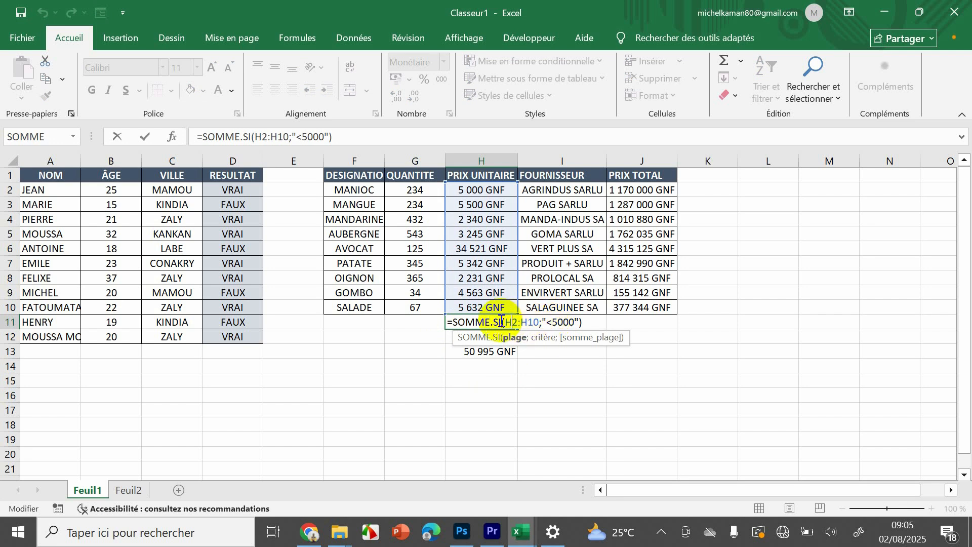
{"action": "left_click", "coordinate": [552, 322]}
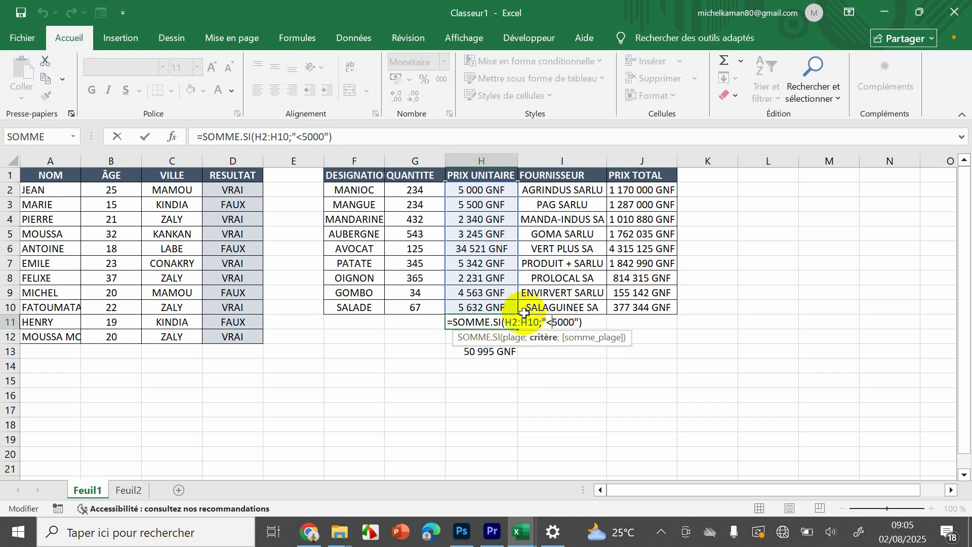
{"action": "key", "text": "BackSpace"}
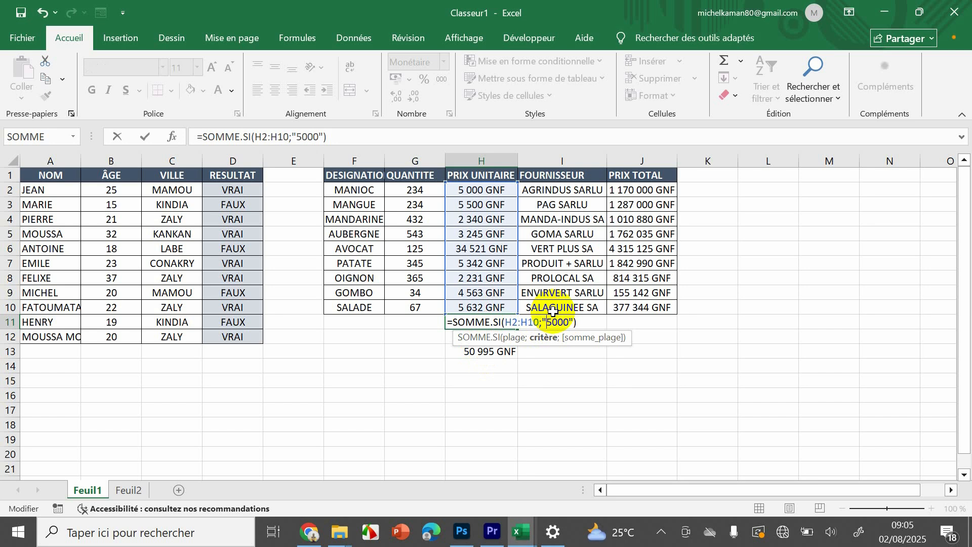
{"action": "type", "text": "w"}
{"action": "key", "text": "BackSpace"}
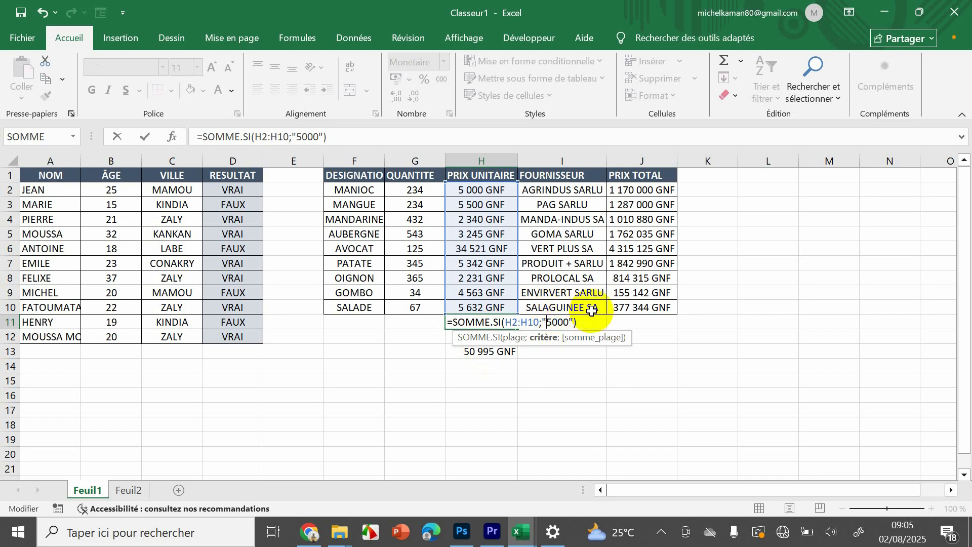
{"action": "type", "text": ">"}
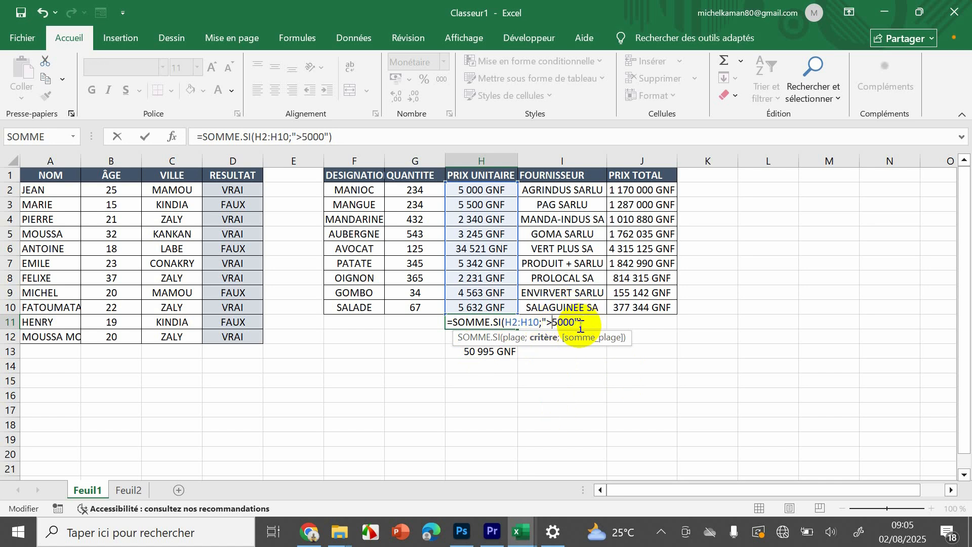
{"action": "key", "text": "Return"}
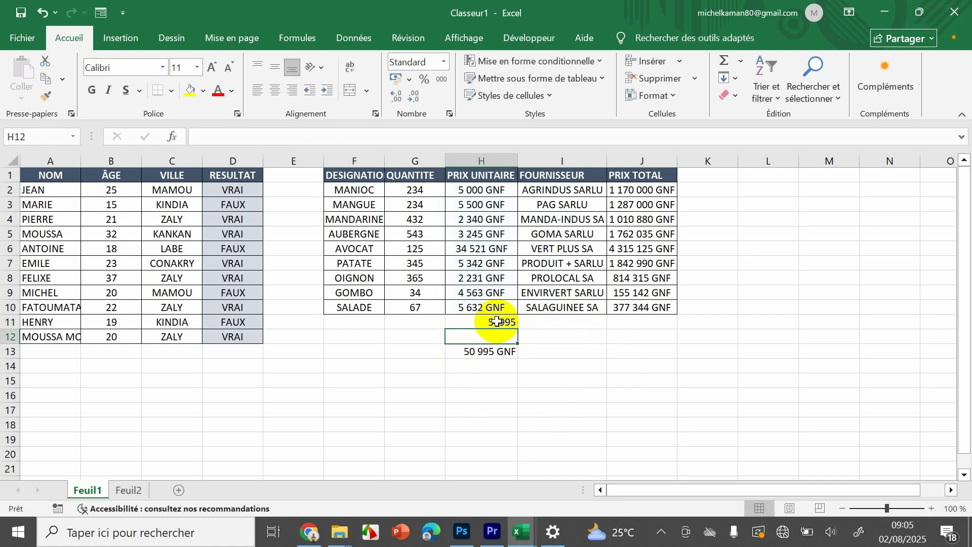
- Compare the SOMME.SI formula and result in H11 with the manual addition in H13
{"action": "left_click", "coordinate": [496, 322]}
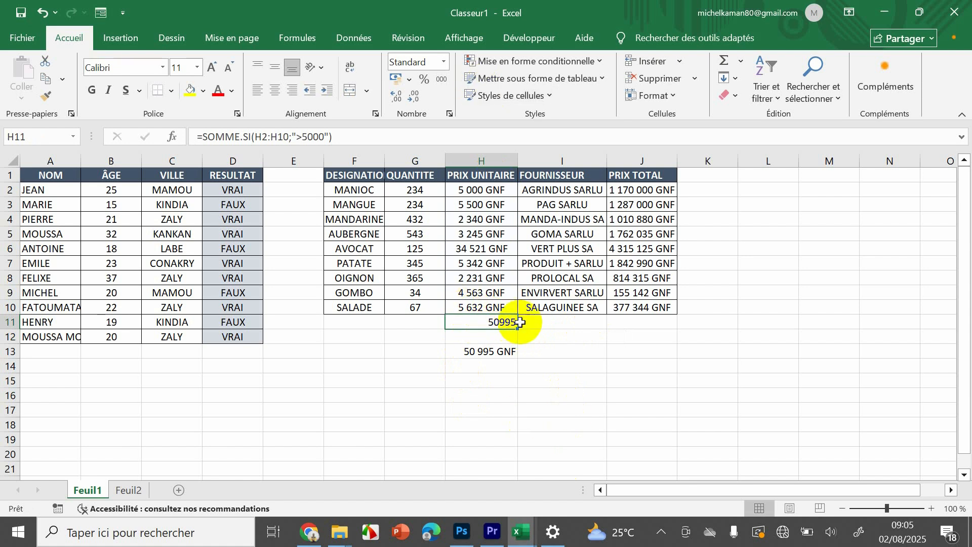
{"action": "left_click", "coordinate": [475, 353]}
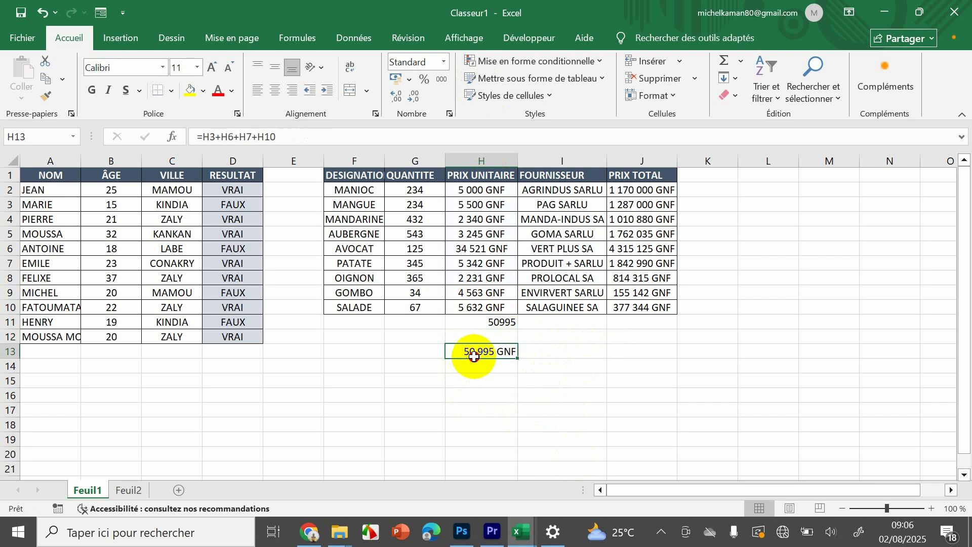
{"action": "double_click", "coordinate": [500, 322]}
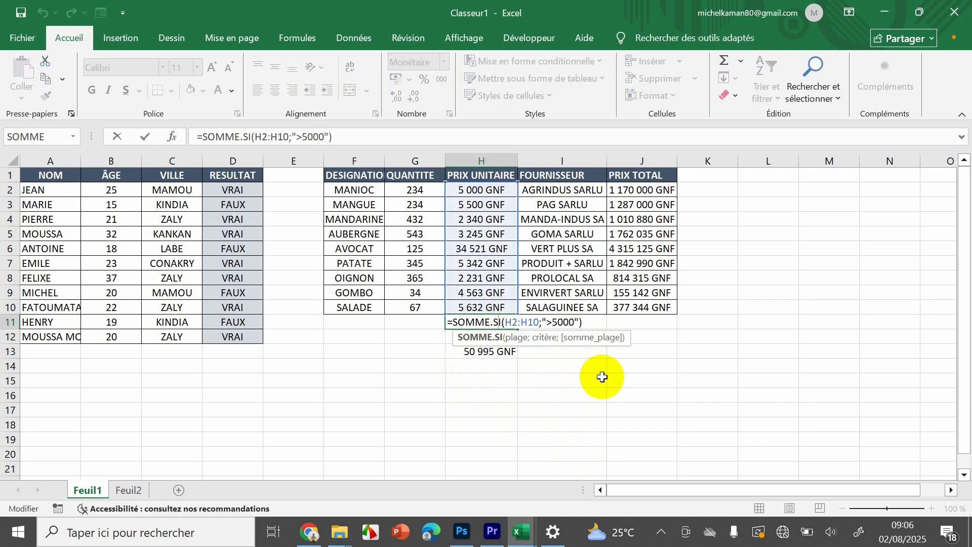
{"action": "key", "text": "Return"}
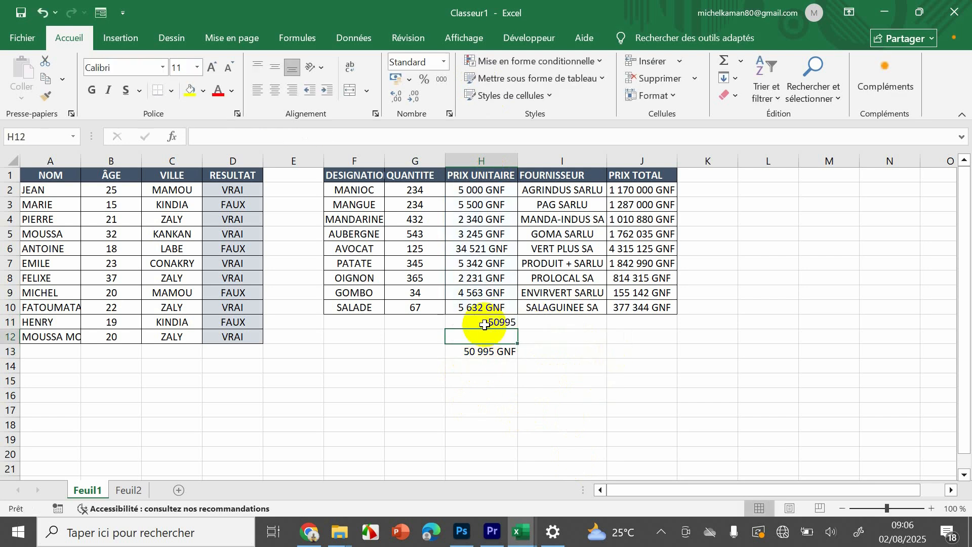
{"action": "left_click", "coordinate": [484, 325]}
{"action": "left_click_drag", "start_coordinate": [485, 325], "coordinate": [488, 355]}
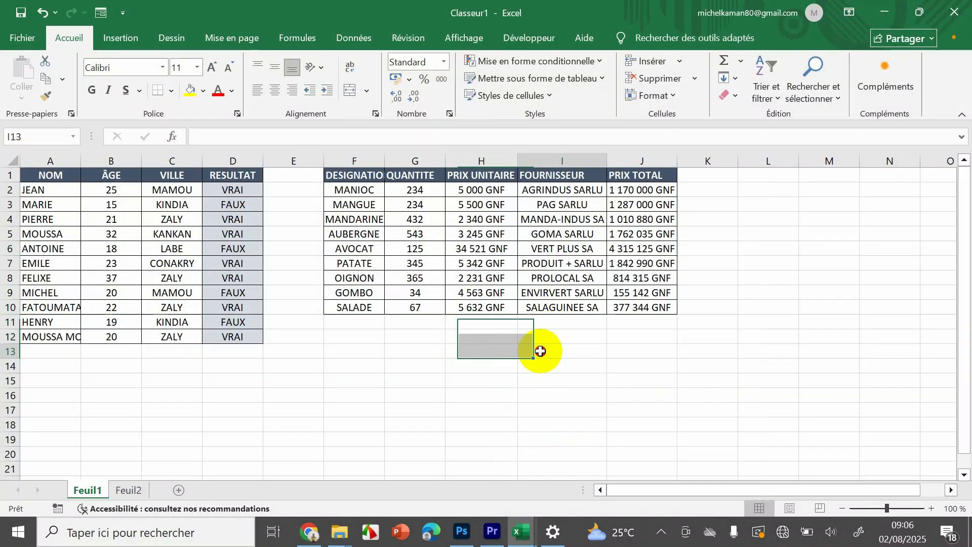
- Undo the deletion of the two sums in H11:H13 and review the addition formula in H13
{"action": "left_click", "coordinate": [539, 351]}
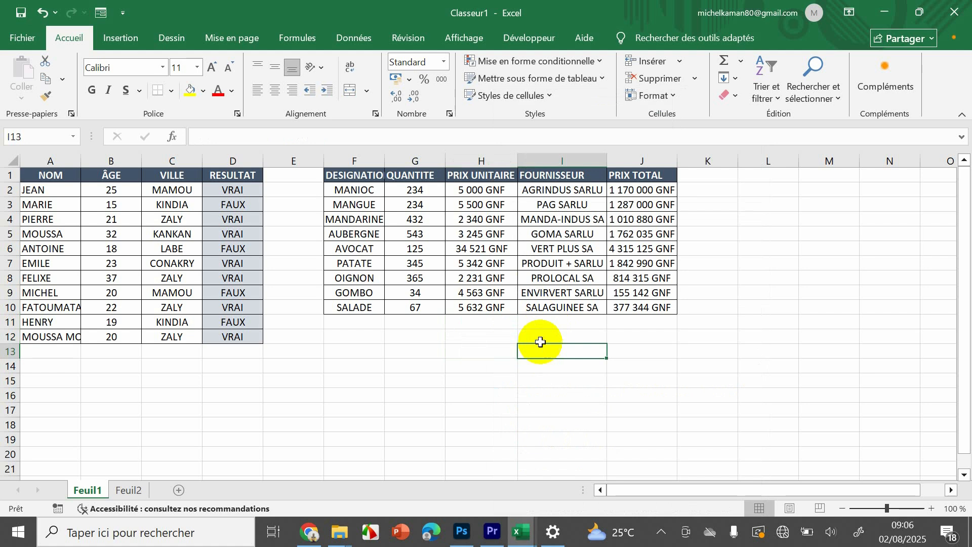
{"action": "left_click", "coordinate": [488, 187]}
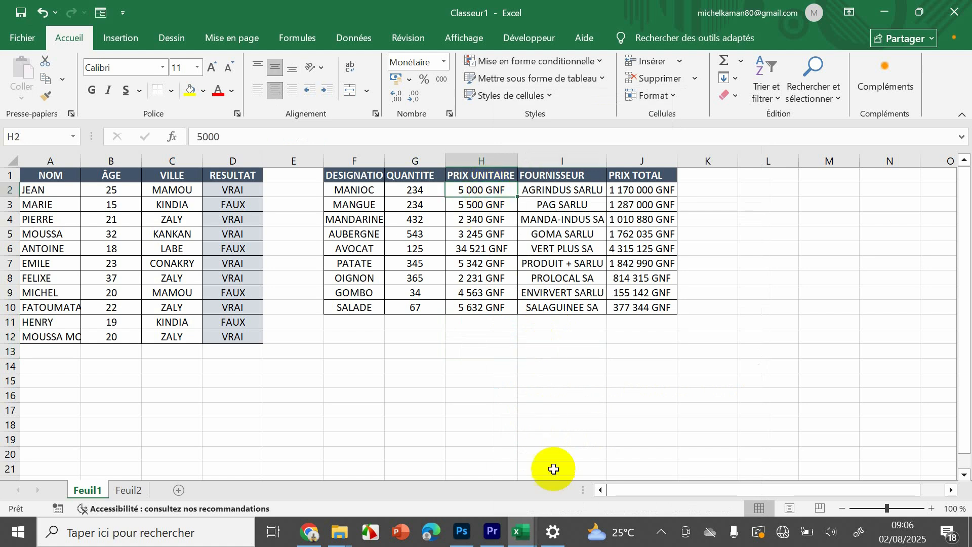
{"action": "key", "text": "ctrl+z"}
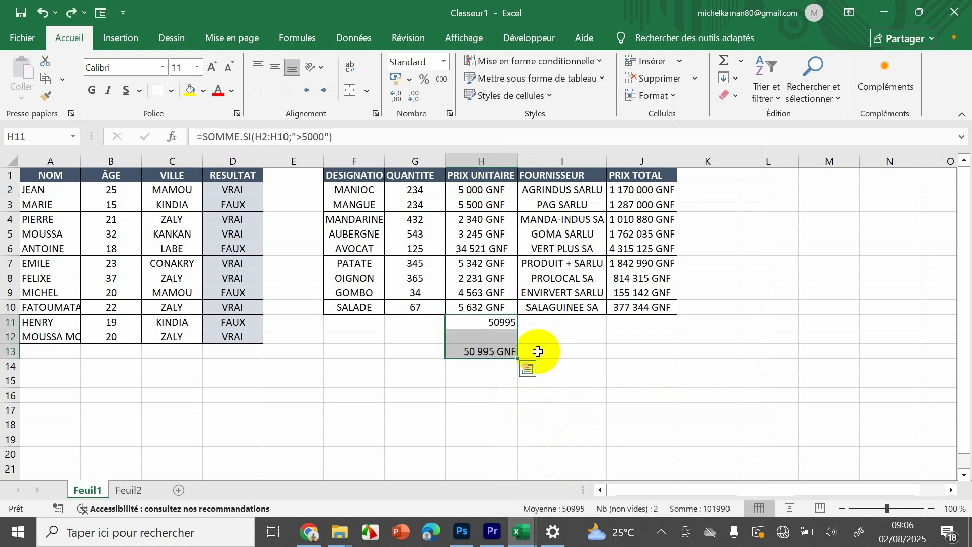
{"action": "left_click", "coordinate": [599, 351]}
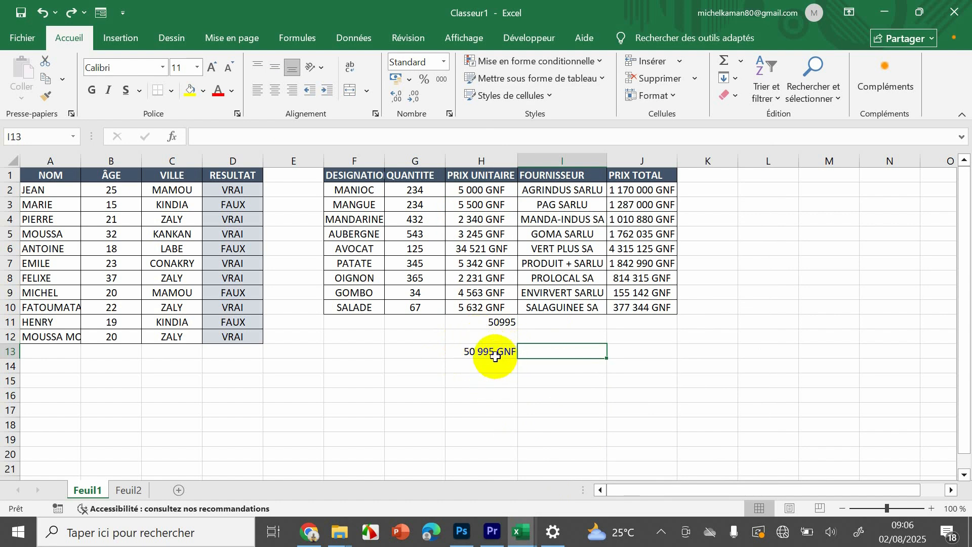
{"action": "left_click", "coordinate": [495, 355]}
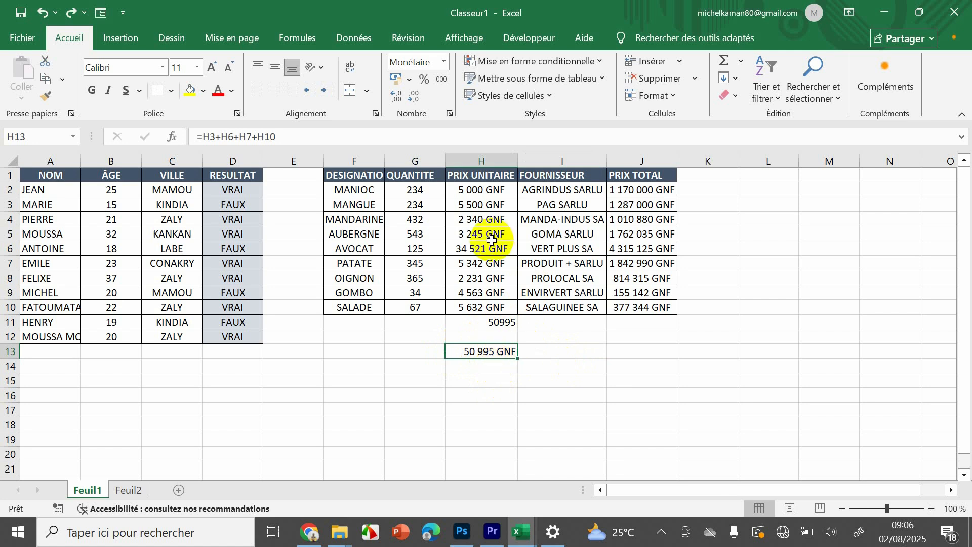
- Count the unit prices above 5000 in I13 with the formula =NB.SI(H2:H10;">5000")
{"action": "left_click", "coordinate": [553, 353]}
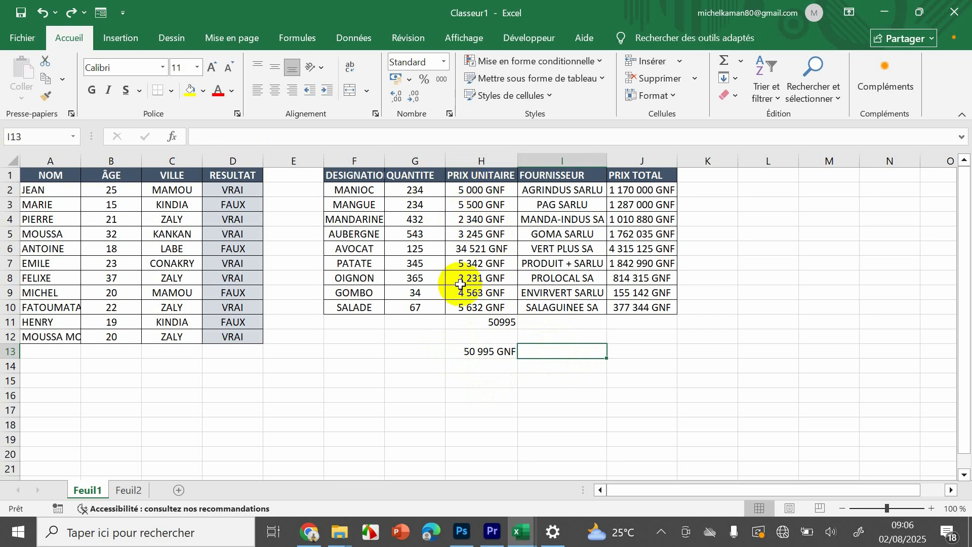
{"action": "type", "text": "="}
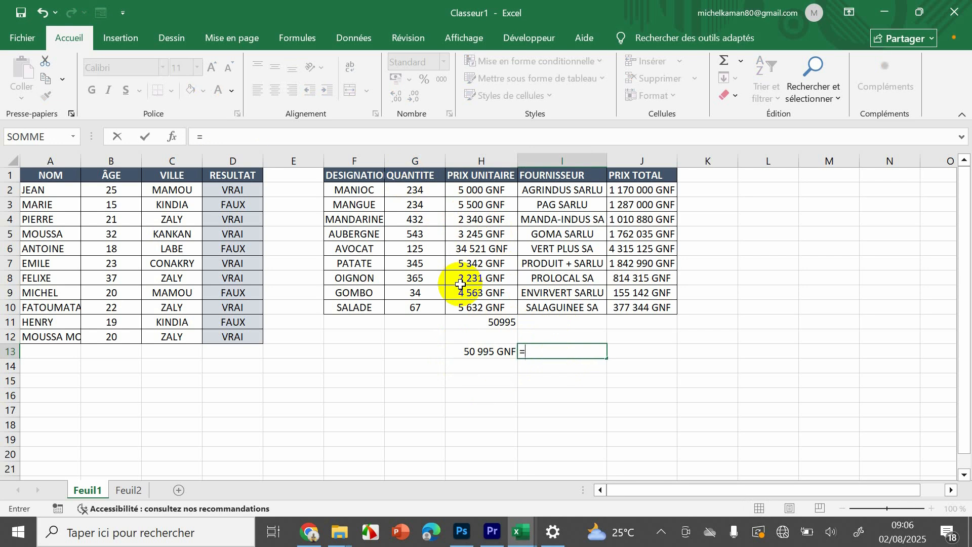
{"action": "type", "text": "NB"}
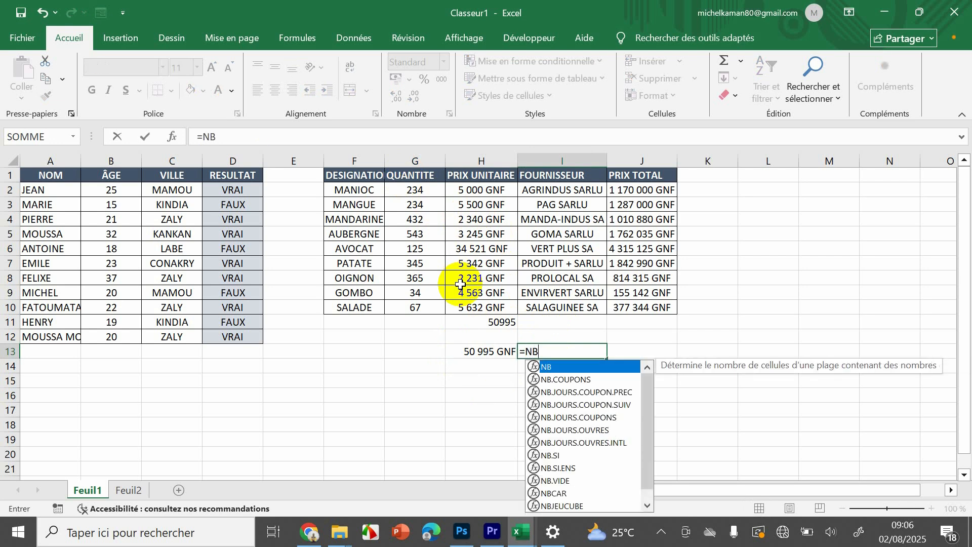
{"action": "type", "text": "S"}
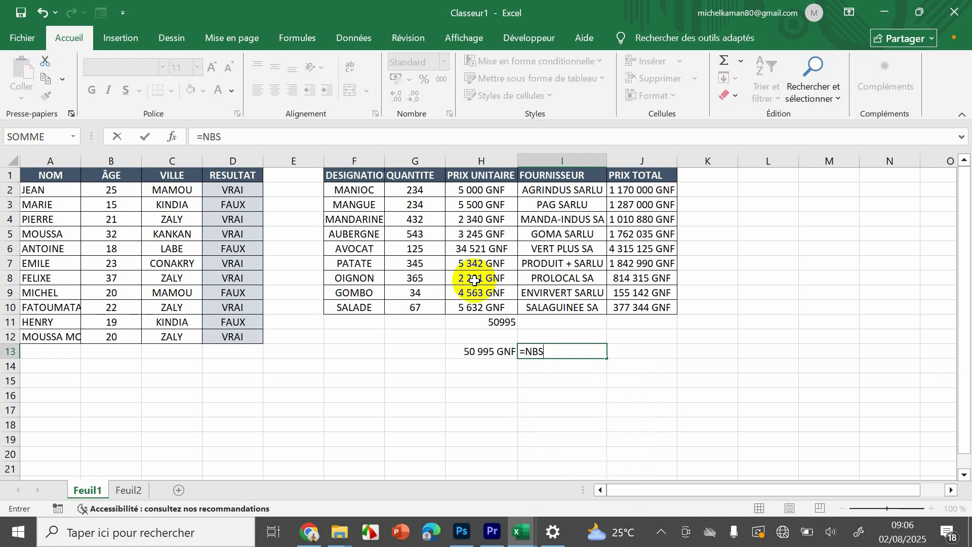
{"action": "key", "text": "BackSpace"}
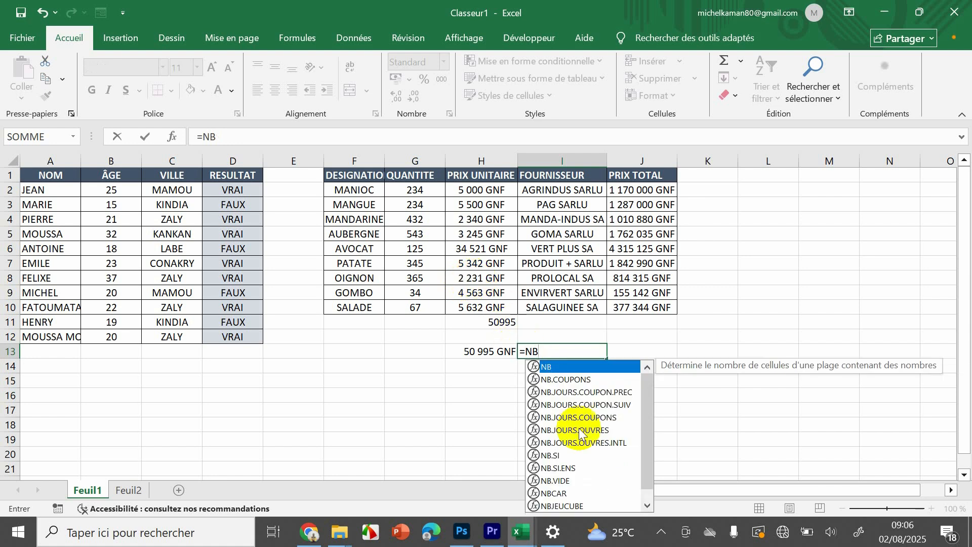
{"action": "double_click", "coordinate": [556, 456]}
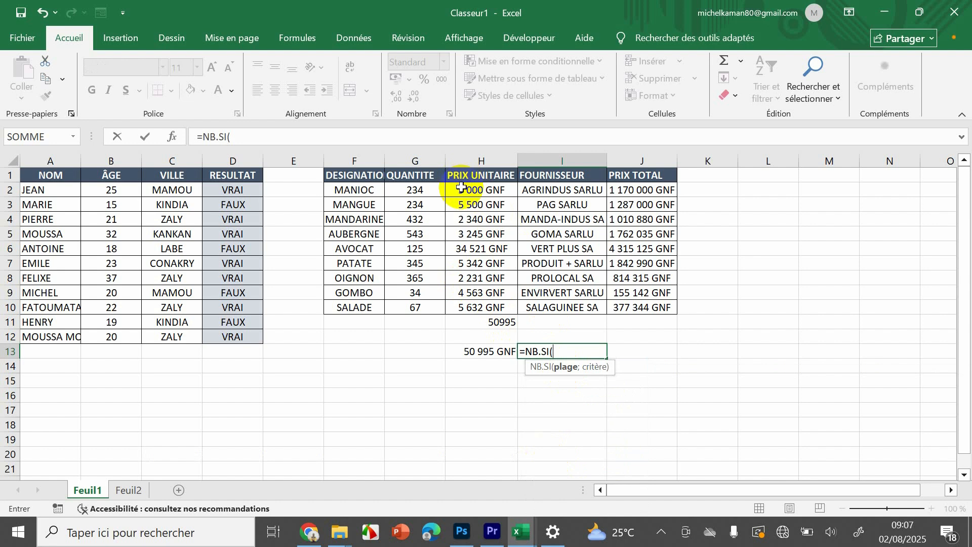
{"action": "left_click_drag", "start_coordinate": [474, 190], "coordinate": [469, 306]}
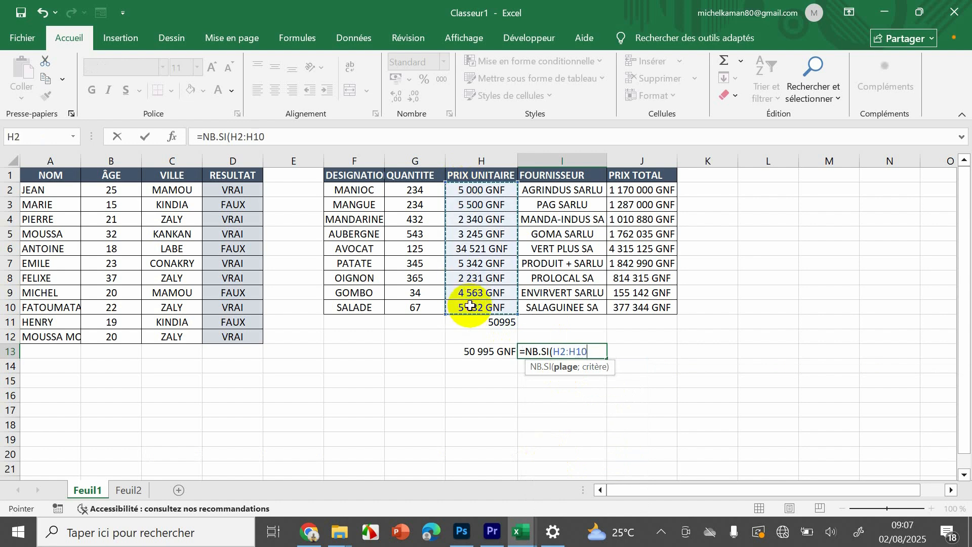
{"action": "type", "text": ";\">"}
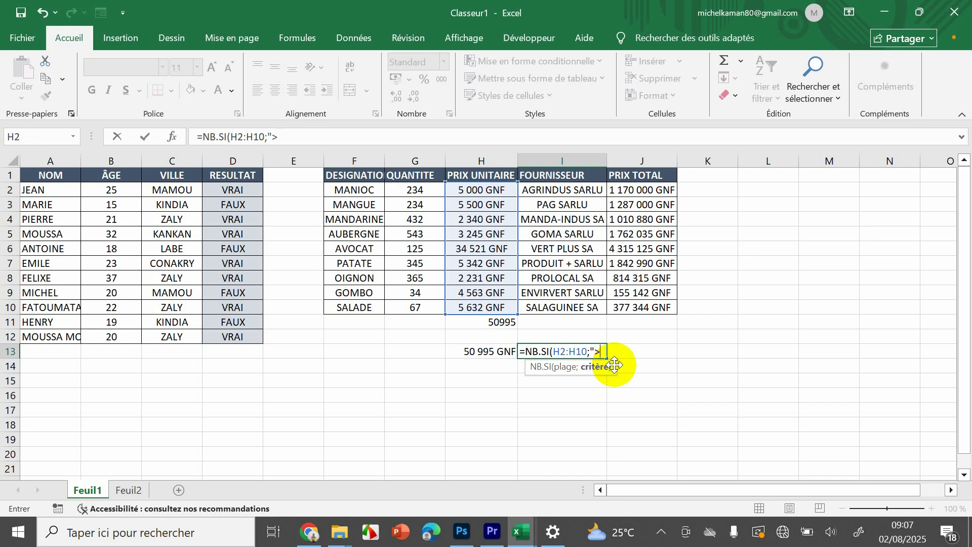
{"action": "type", "text": "5000"}
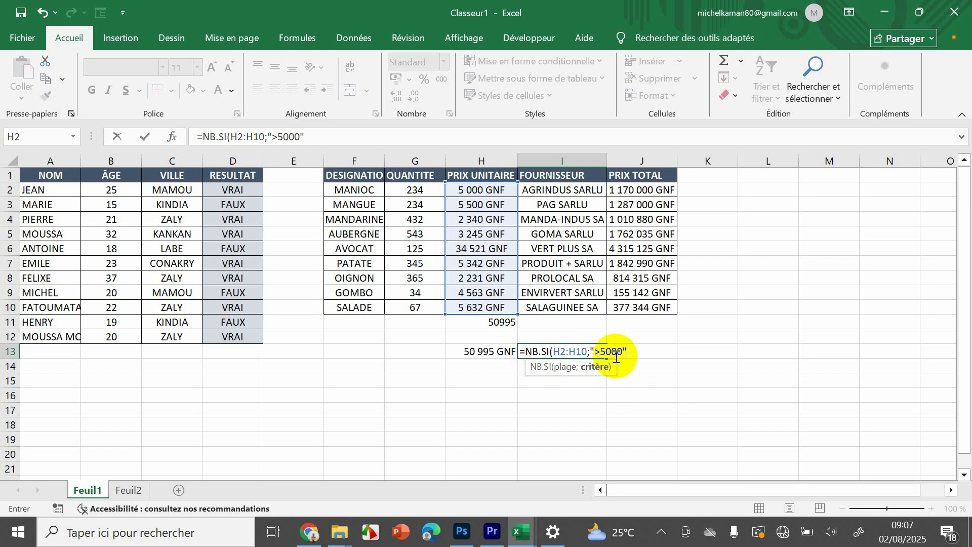
{"action": "key", "text": "Return"}
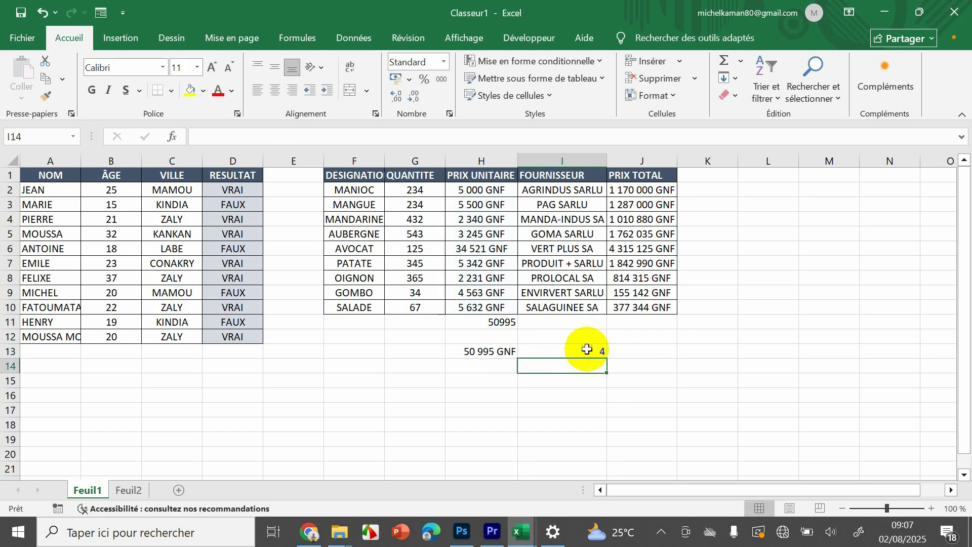
- Check the NB.SI result against the individual unit prices above 5000 in H10, H7, H3 and H6
{"action": "left_click", "coordinate": [462, 306]}
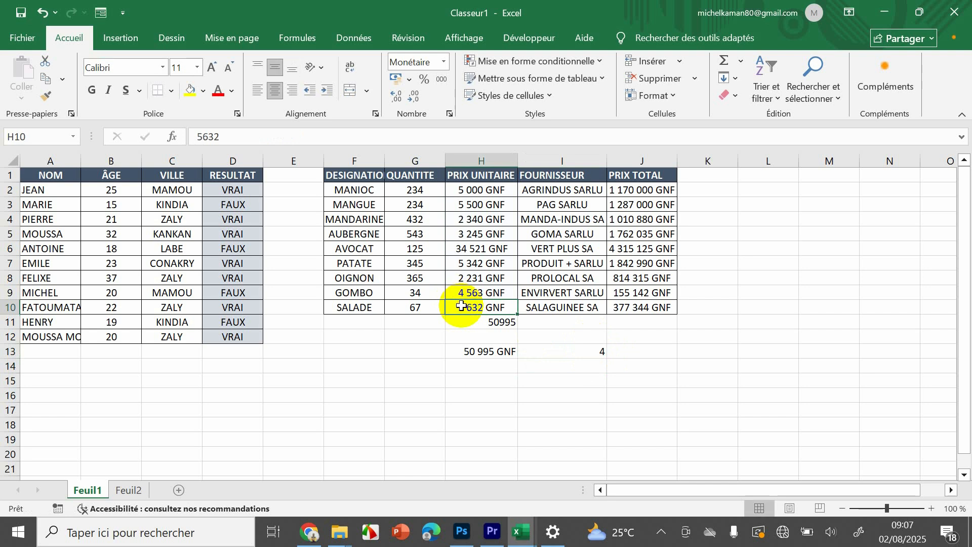
{"action": "left_click", "coordinate": [474, 262]}
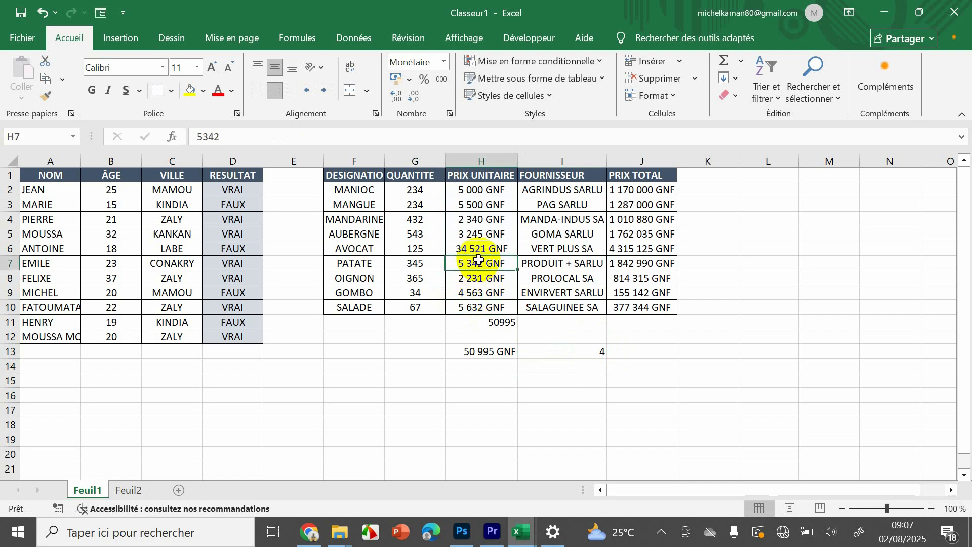
{"action": "left_click", "coordinate": [473, 207]}
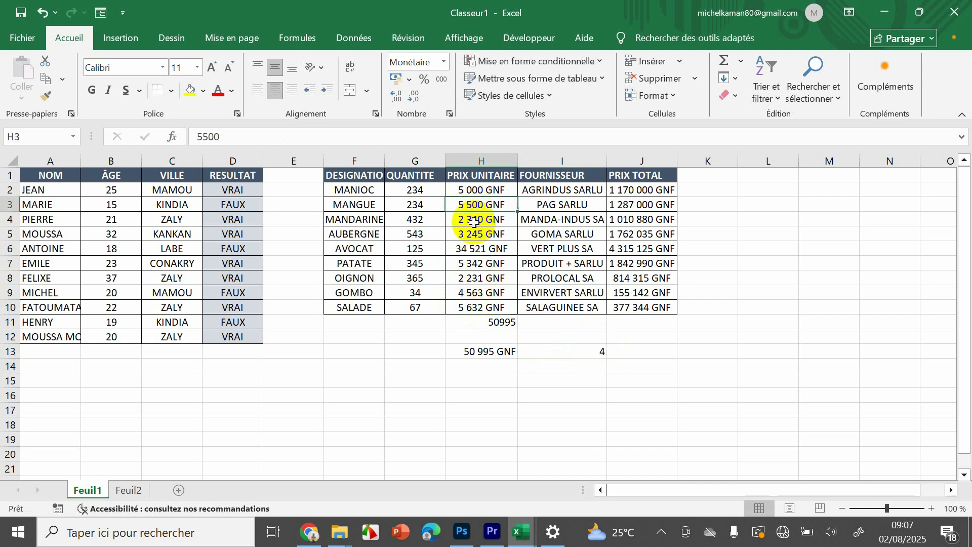
{"action": "left_click", "coordinate": [475, 247]}
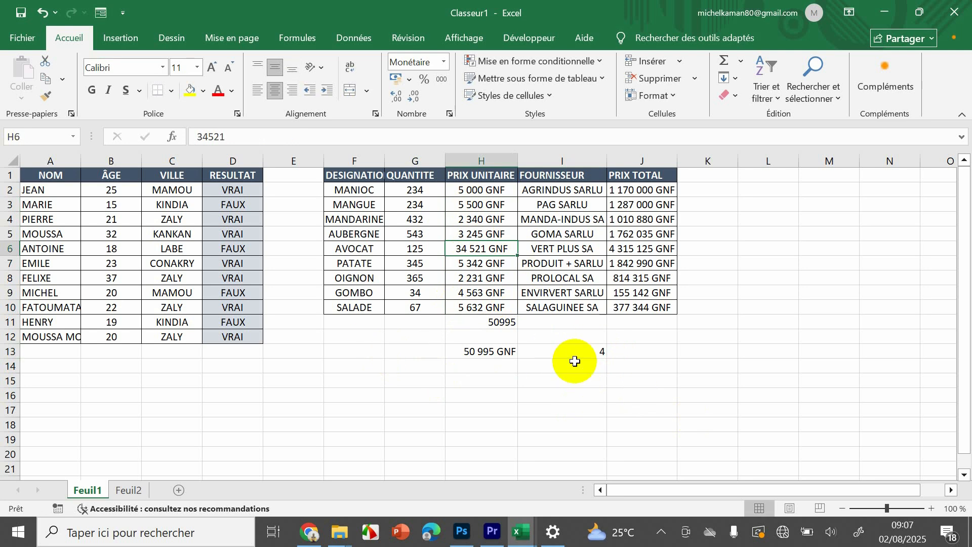
- Switch to the Feuil2 sheet and look at the empty RESULTAT column of the second grades table
{"action": "left_click", "coordinate": [133, 490]}
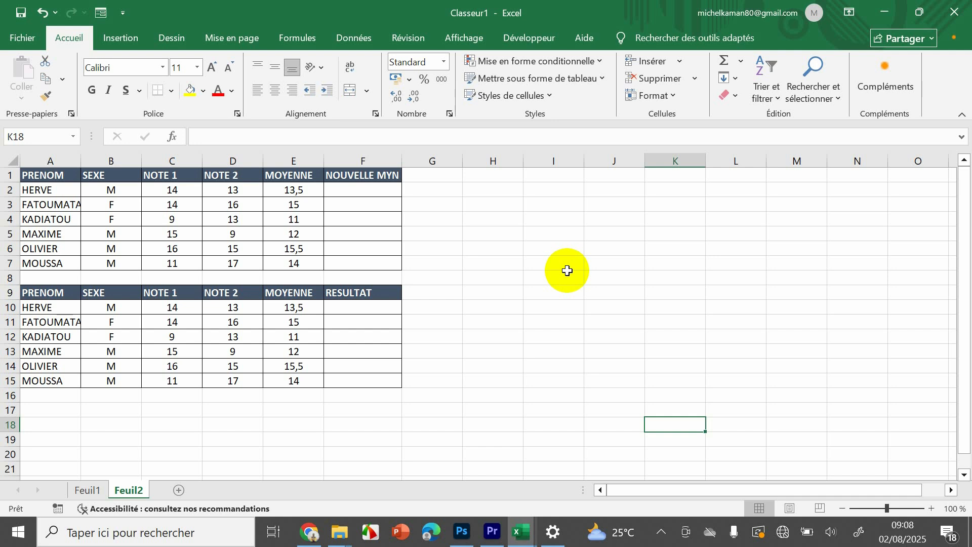
{"action": "left_click", "coordinate": [368, 307]}
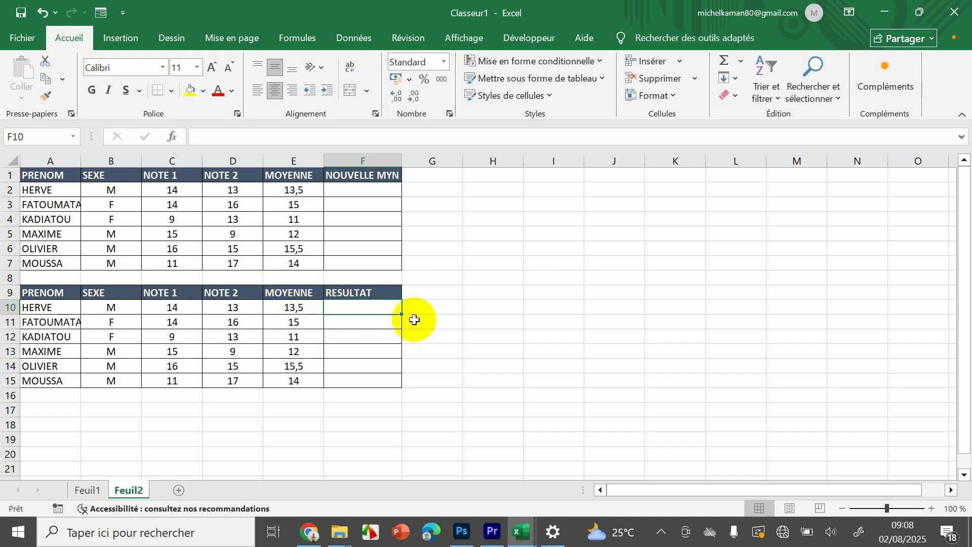
{"action": "left_click", "coordinate": [473, 317]}
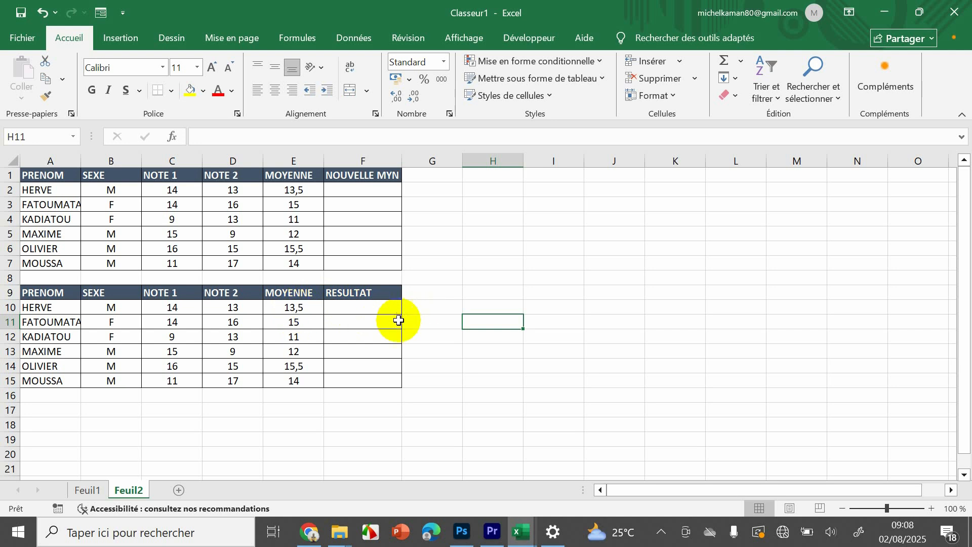
- Start an SI formula in F10 of the RESULTAT column with the logical test E10>10
{"action": "left_click", "coordinate": [350, 314]}
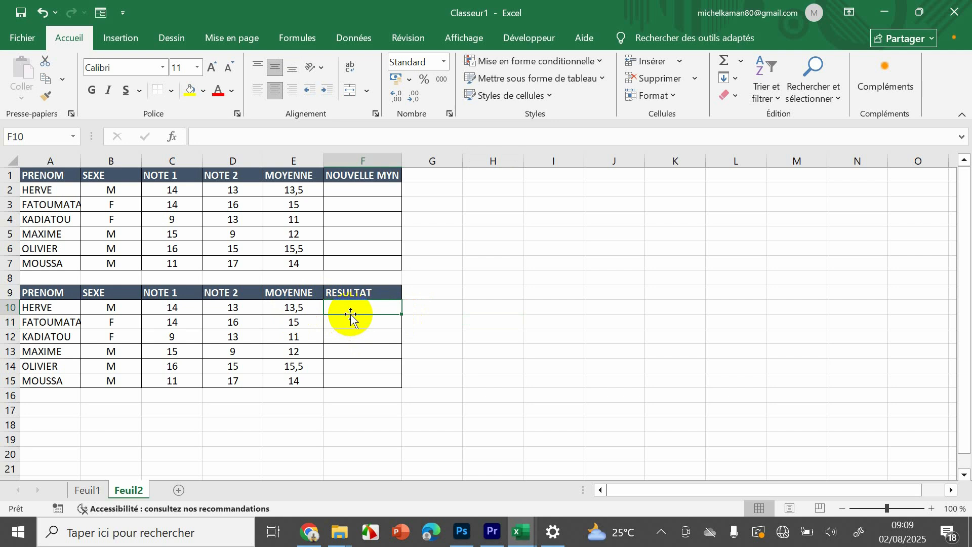
{"action": "type", "text": "="}
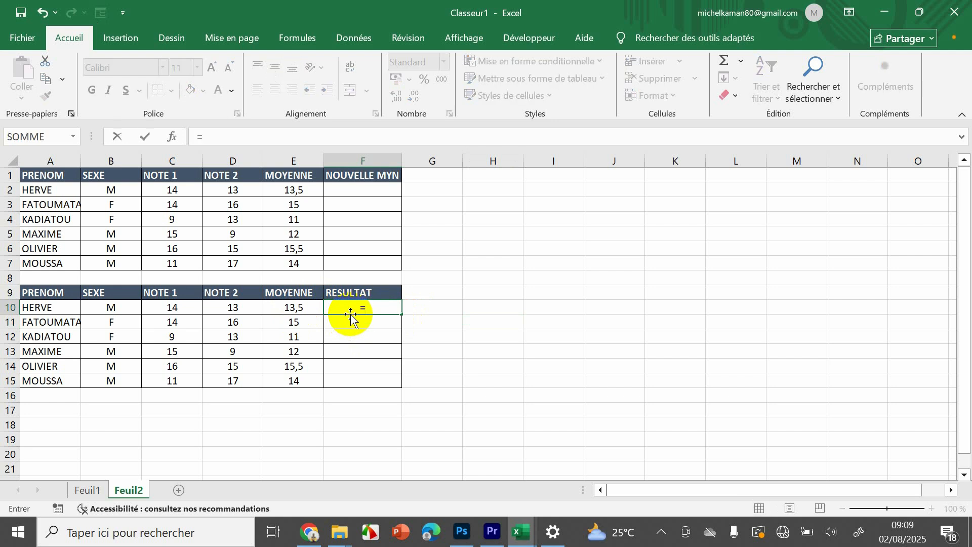
{"action": "type", "text": "SI"}
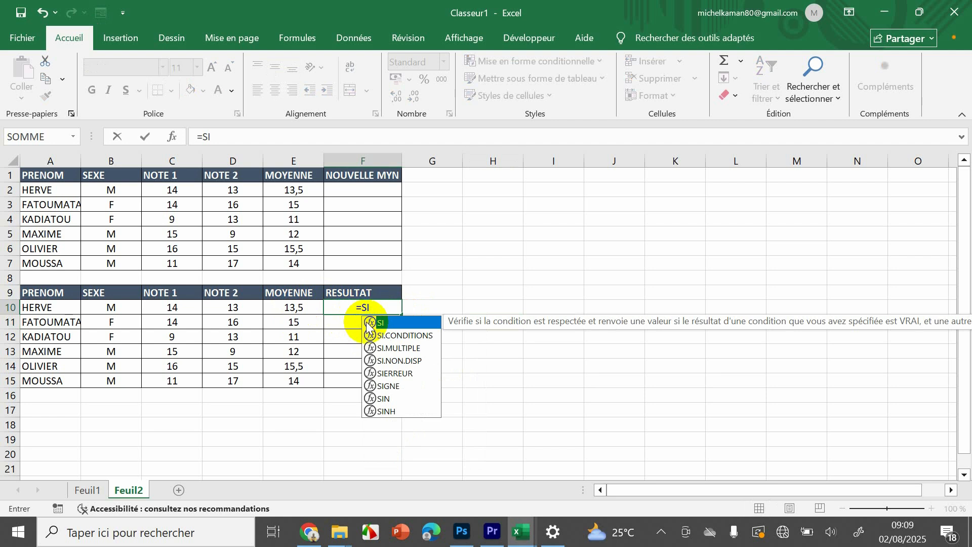
{"action": "type", "text": "("}
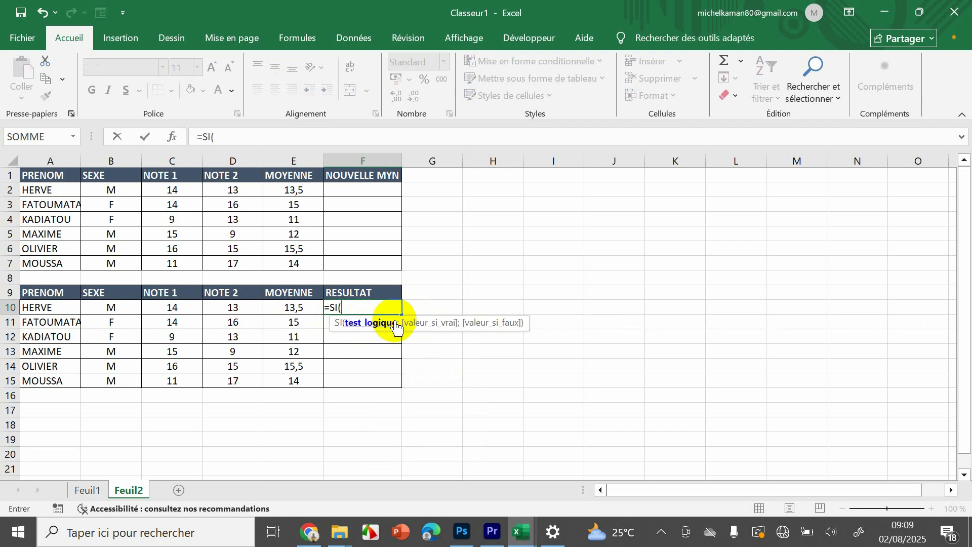
{"action": "left_click", "coordinate": [287, 304]}
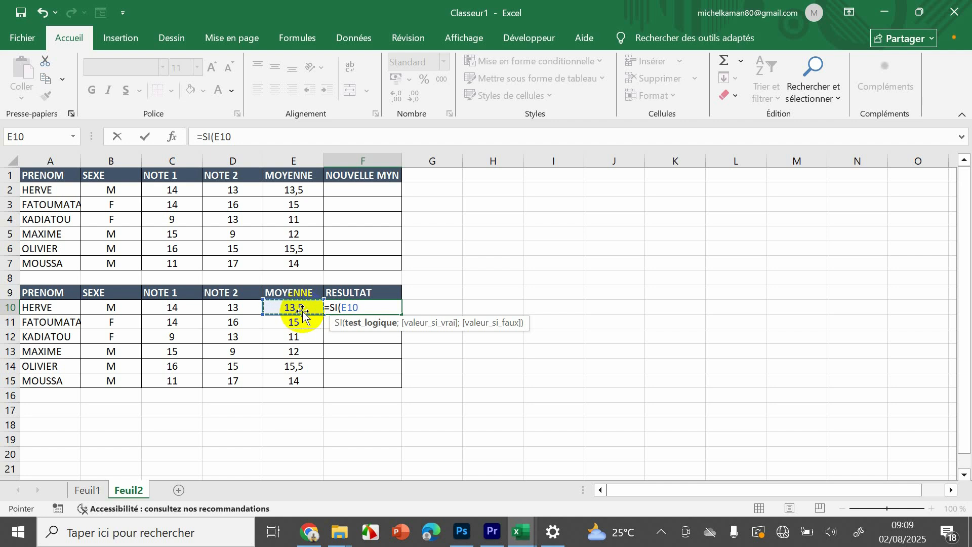
{"action": "type", "text": ";"}
{"action": "key", "text": "BackSpace"}
{"action": "type", "text": ">"}
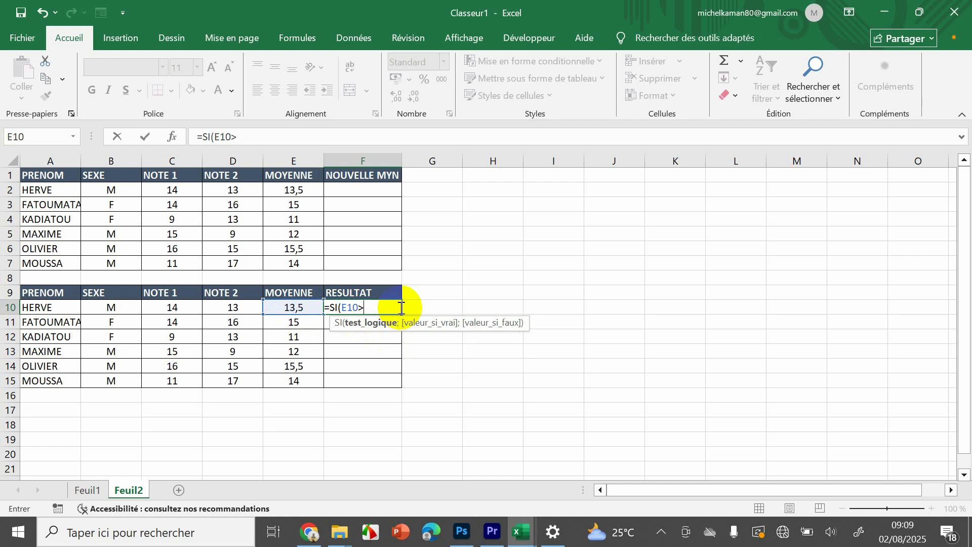
{"action": "type", "text": "&"}
{"action": "key", "text": "BackSpace"}
{"action": "type", "text": "10;"}
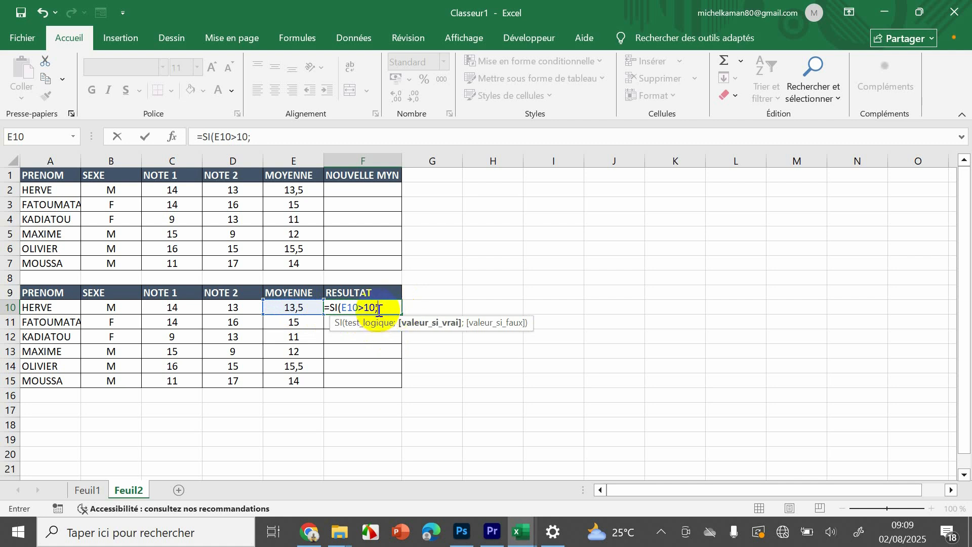
{"action": "type", "text": "3"}
- Complete the SI formula with "ADMIS" as the value if true and "ECHOUE" as the value if false
{"action": "key", "text": "BackSpace"}
{"action": "type", "text": "é"}
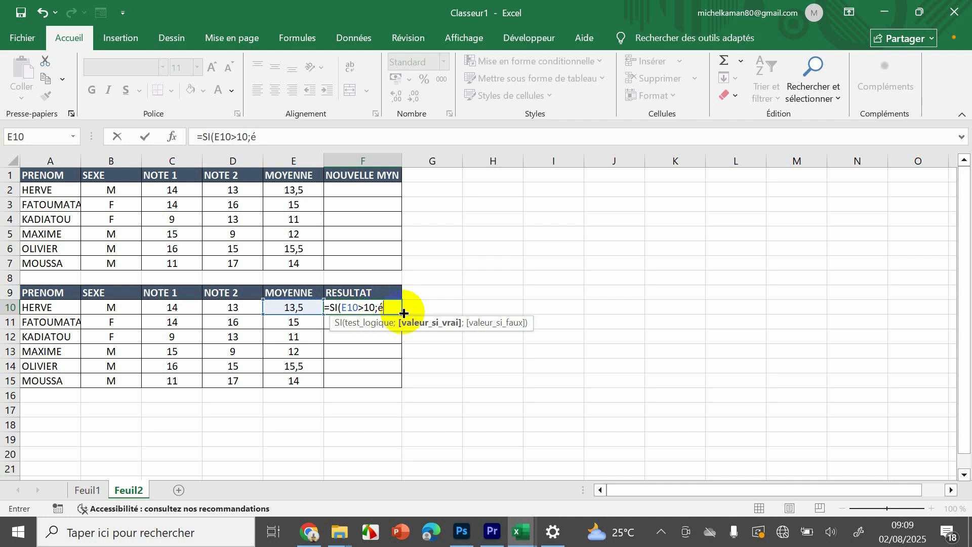
{"action": "key", "text": "BackSpace"}
{"action": "type", "text": "\"ADM"}
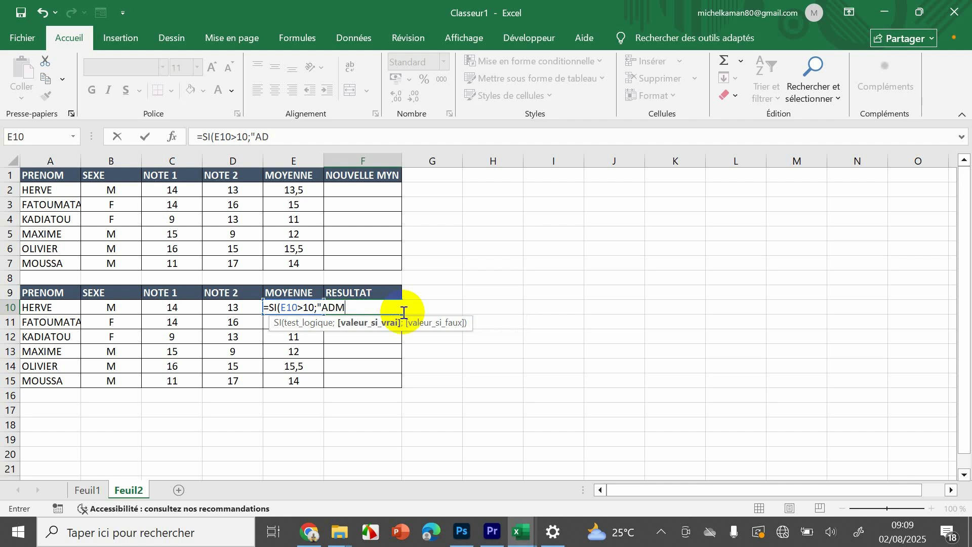
{"action": "type", "text": "IS"}
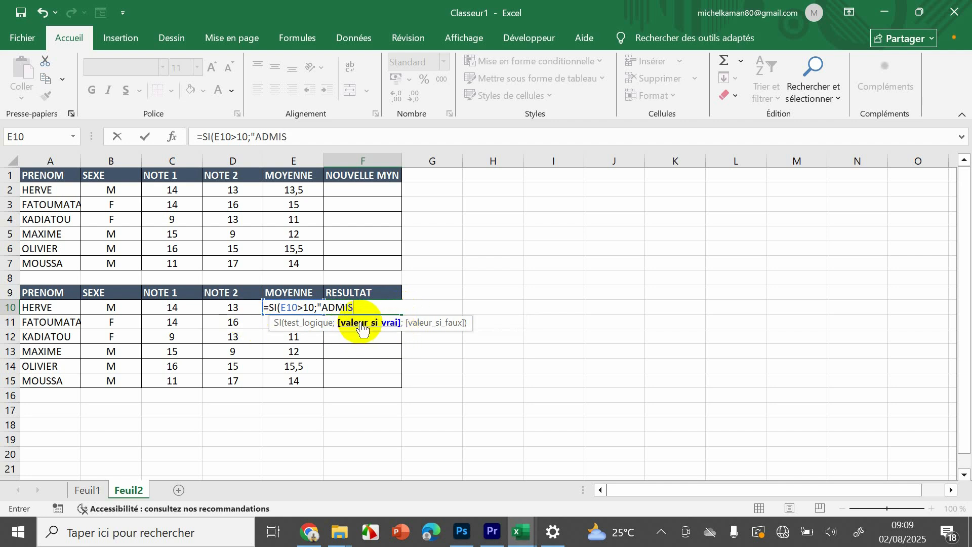
{"action": "type", "text": "\""}
{"action": "type", "text": "."}
{"action": "type", "text": ";"}
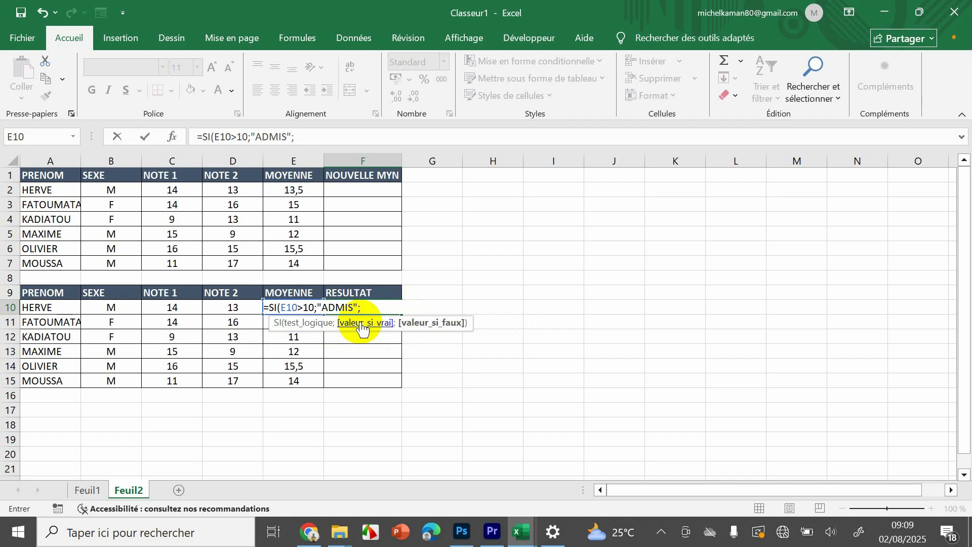
{"action": "type", "text": "3"}
{"action": "key", "text": "BackSpace"}
{"action": "type", "text": "\"ECHOUE\""}
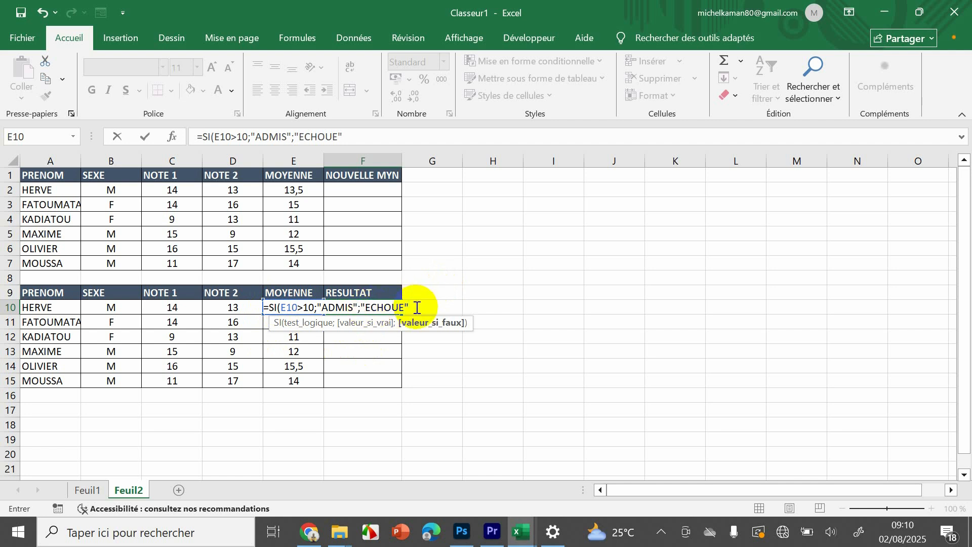
- Change the SI test in F10 to E10>=10, validate the formula and fill it down to F15
{"action": "left_click", "coordinate": [302, 305]}
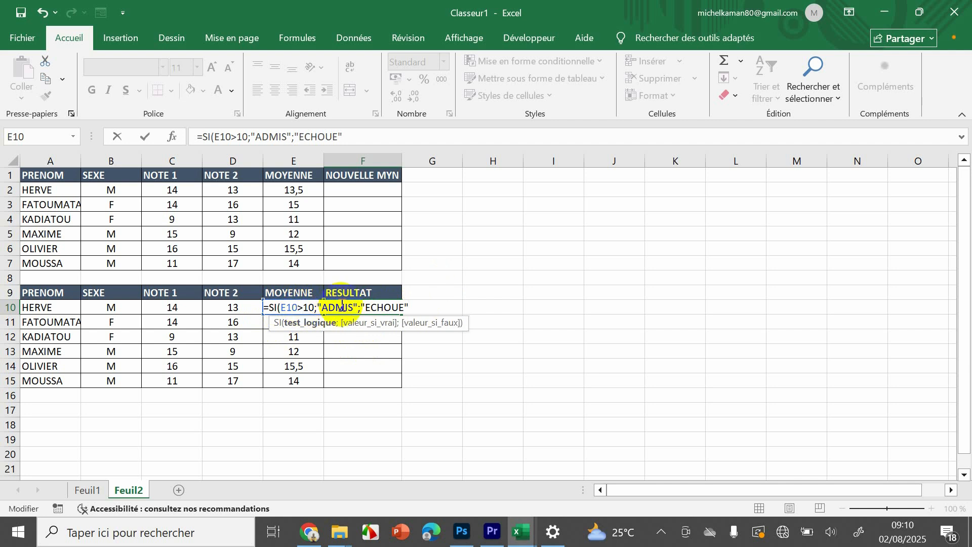
{"action": "type", "text": "+"}
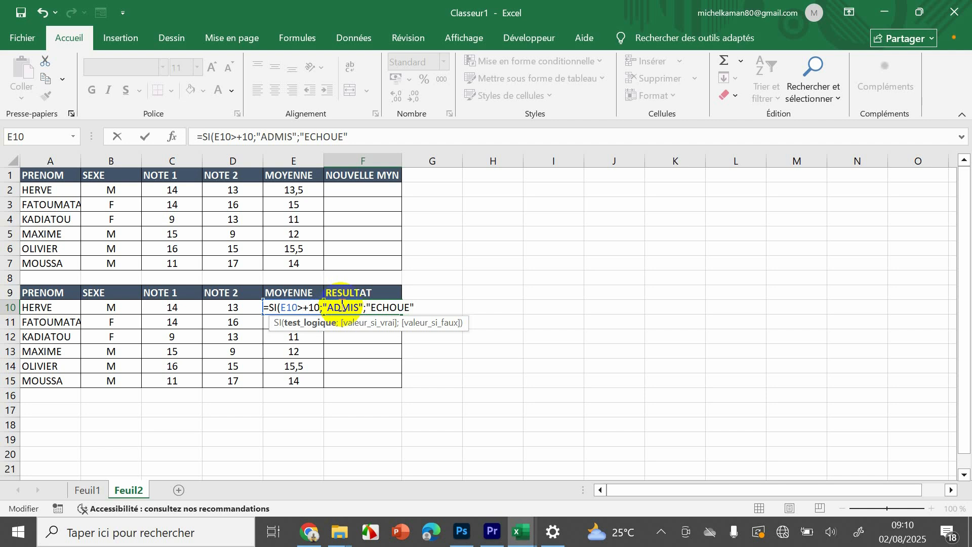
{"action": "key", "text": "BackSpace"}
{"action": "type", "text": "="}
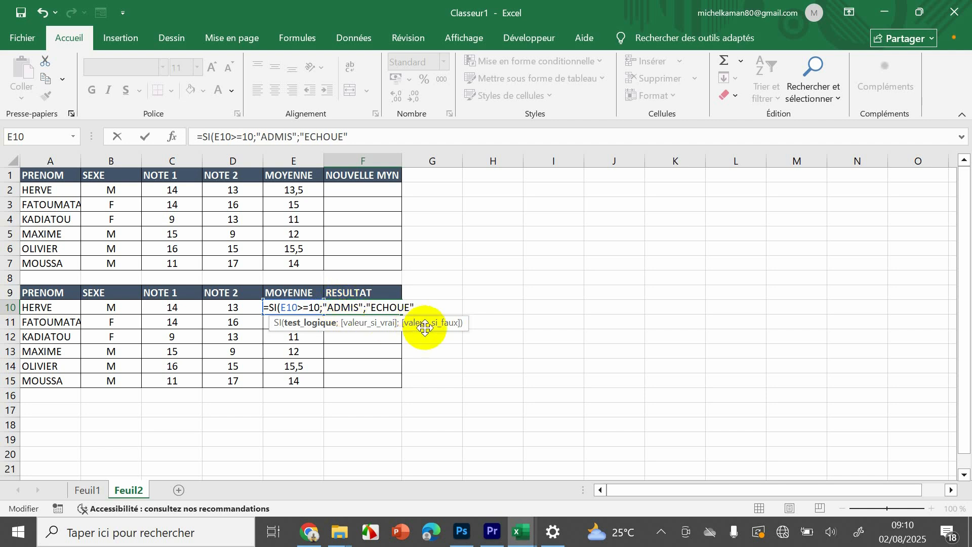
{"action": "key", "text": "Return"}
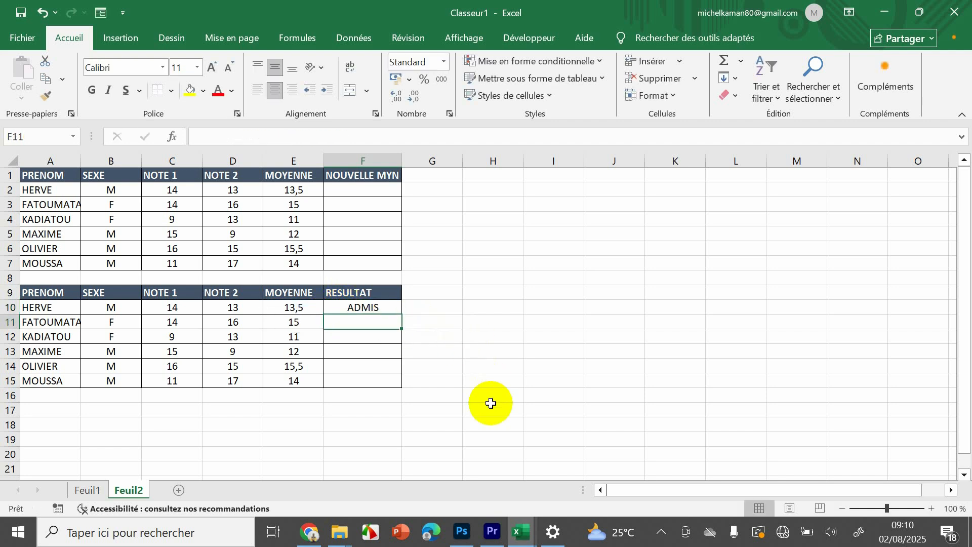
{"action": "left_click", "coordinate": [382, 308]}
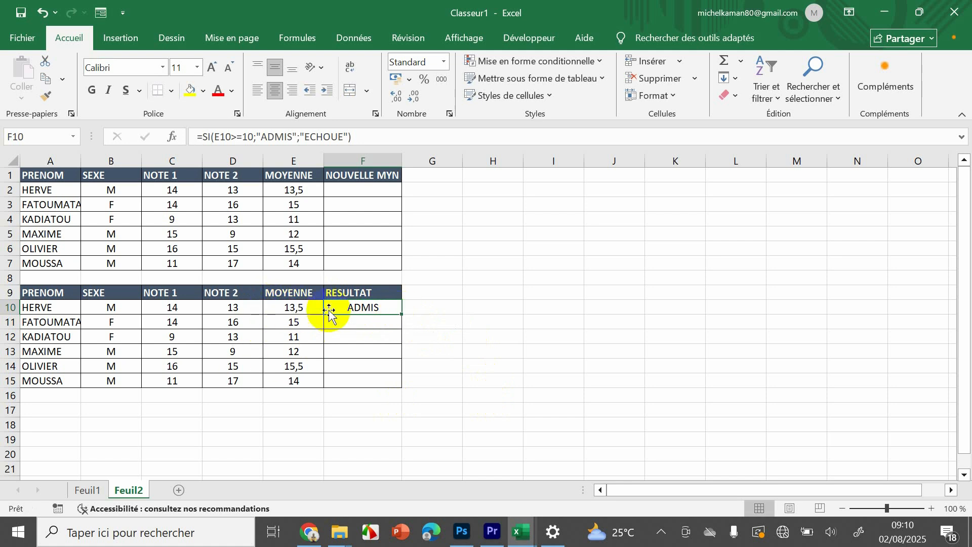
{"action": "left_click_drag", "start_coordinate": [402, 313], "coordinate": [389, 386]}
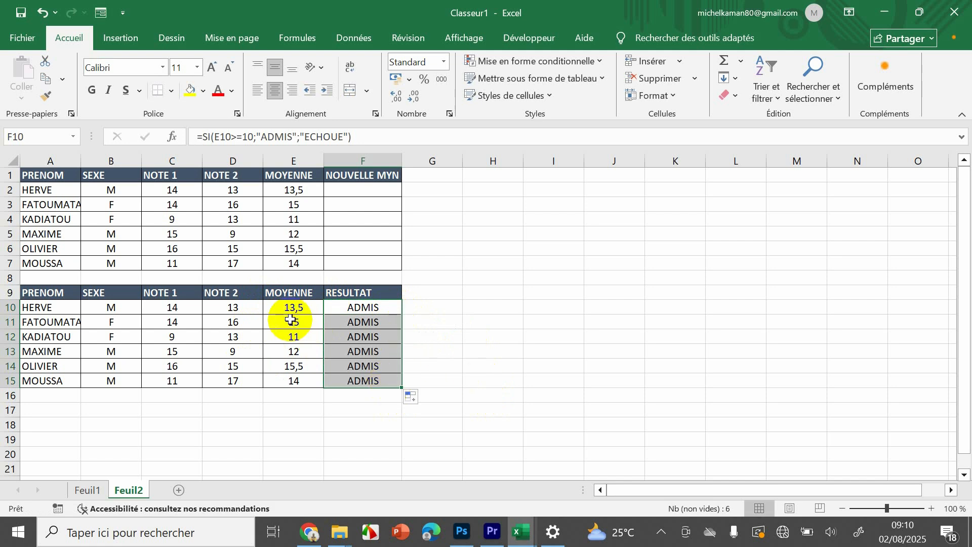
- Set the NOTE 2 grade in D12 to 9 and check the average and RESULTAT cells of row 12
{"action": "left_click", "coordinate": [291, 335]}
{"action": "double_click", "coordinate": [289, 336]}
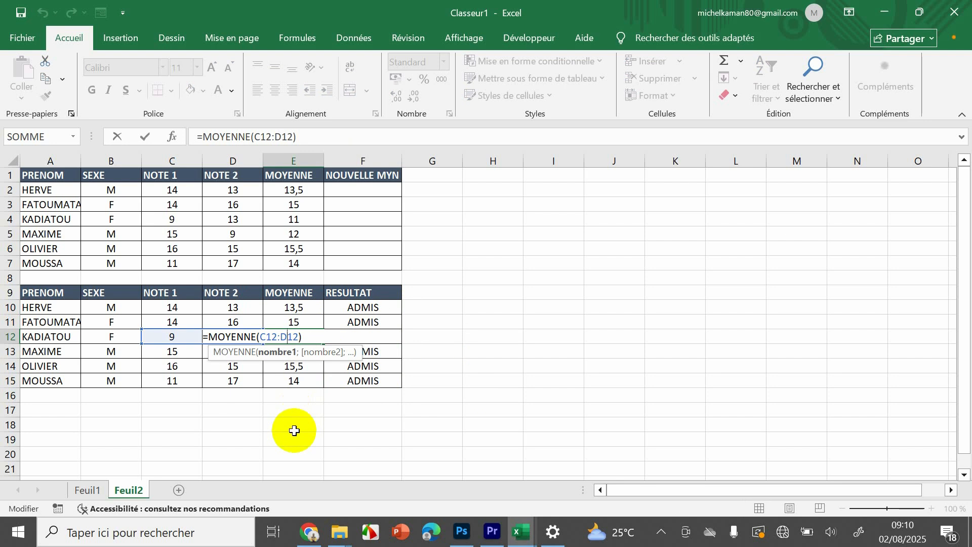
{"action": "key", "text": "Return"}
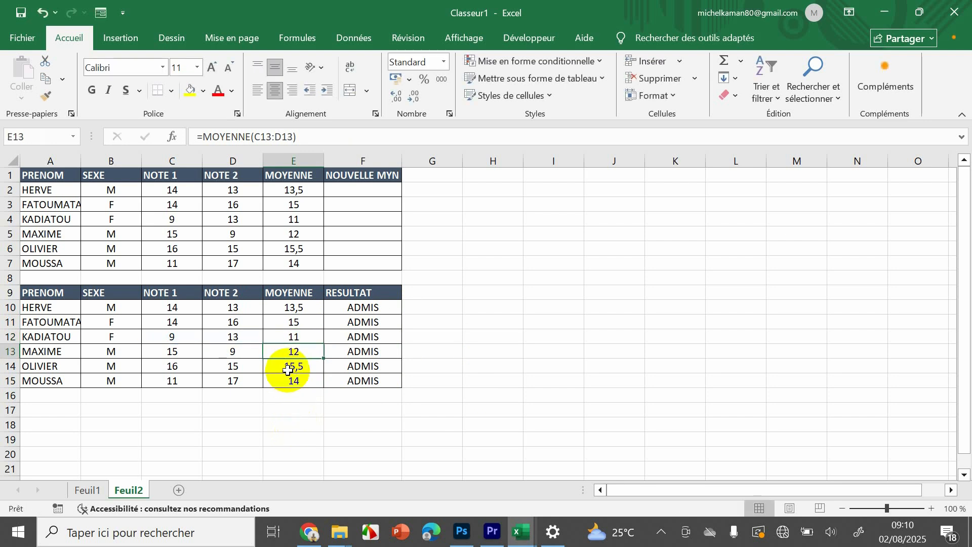
{"action": "left_click", "coordinate": [224, 337]}
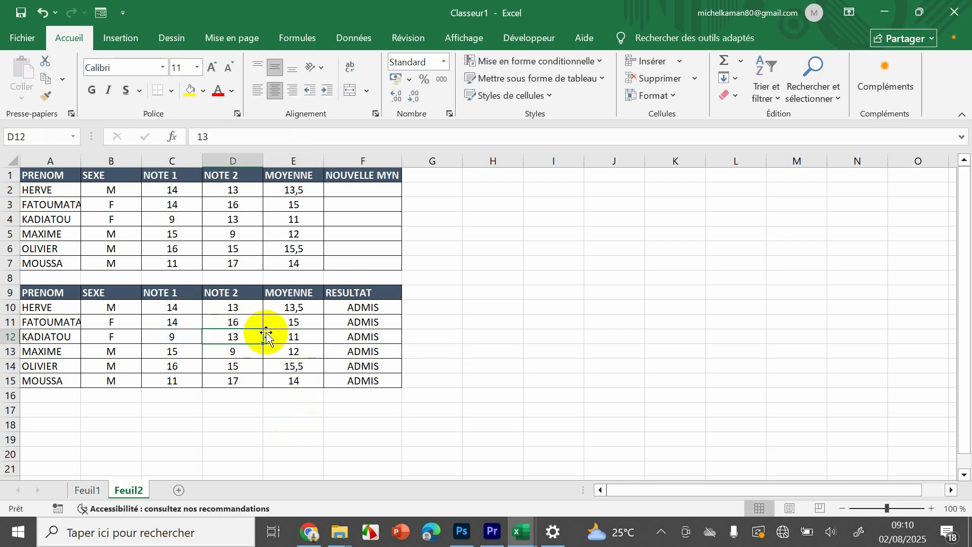
{"action": "key", "text": "BackSpace"}
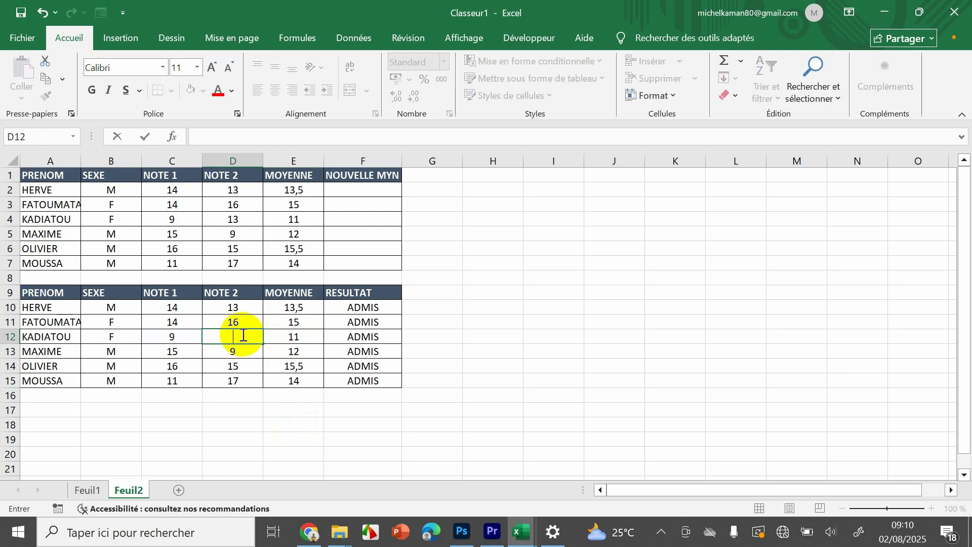
{"action": "type", "text": "9"}
{"action": "key", "text": "Return"}
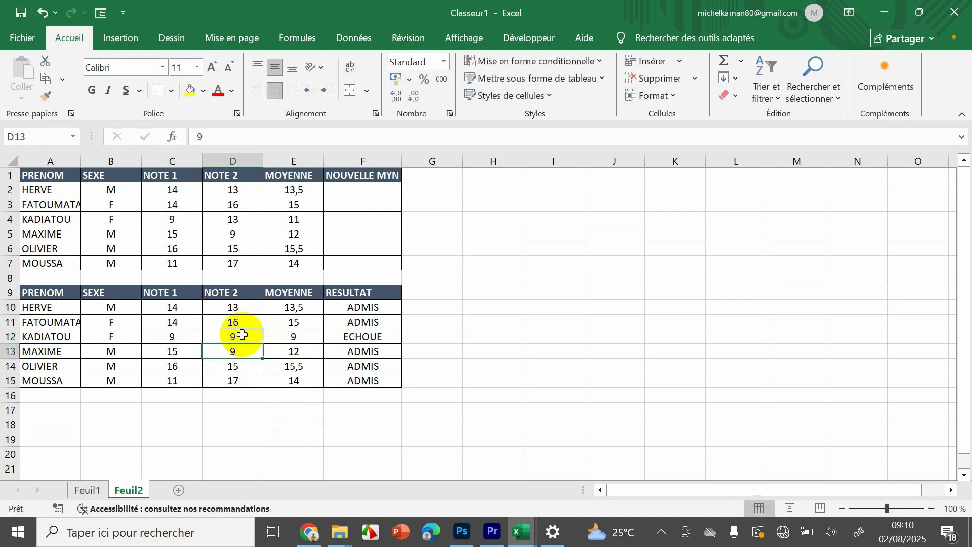
{"action": "left_click", "coordinate": [303, 335]}
{"action": "left_click", "coordinate": [384, 337]}
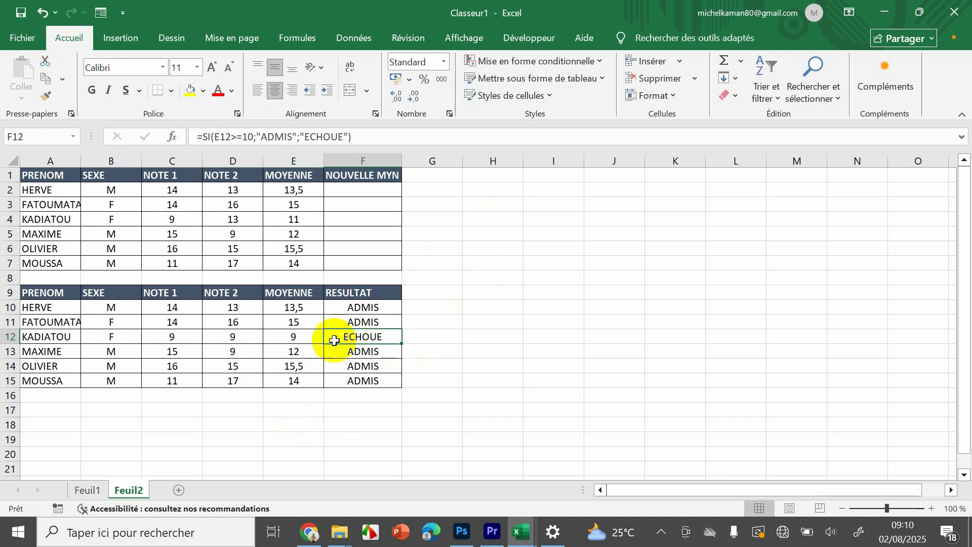
{"action": "left_click", "coordinate": [509, 264]}
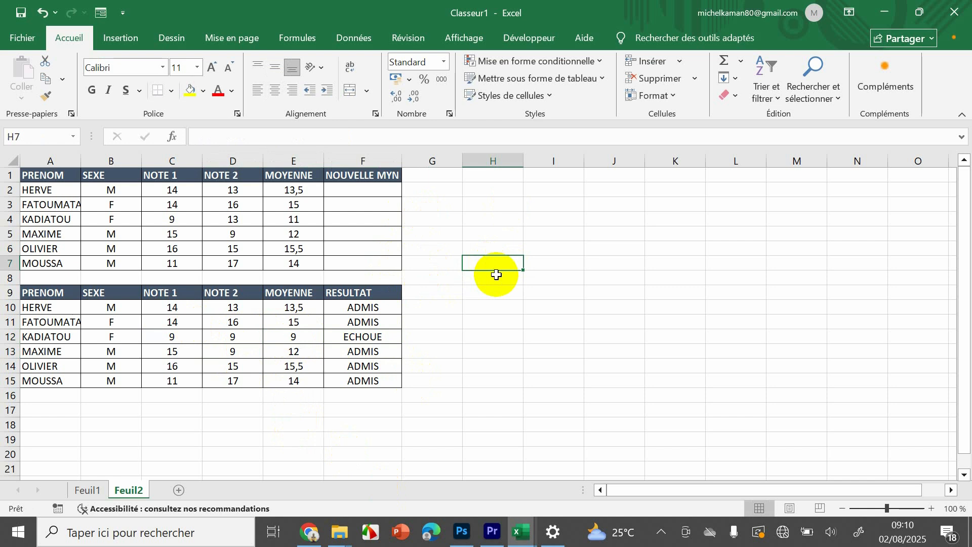
- Start an SI formula in F2 of the NOUVELLE MYN column with the logical test B2="F"
{"action": "left_click", "coordinate": [367, 194]}
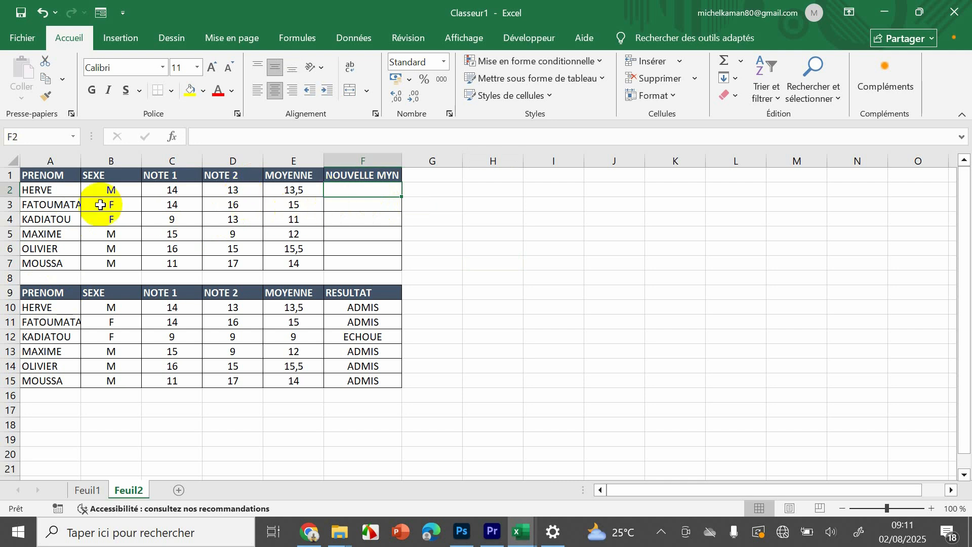
{"action": "left_click", "coordinate": [109, 187]}
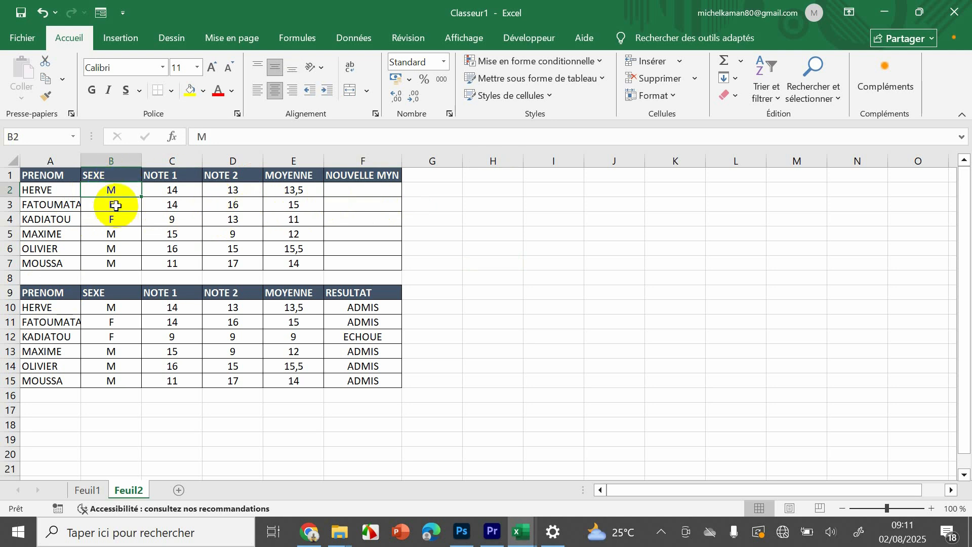
{"action": "left_click", "coordinate": [236, 186]}
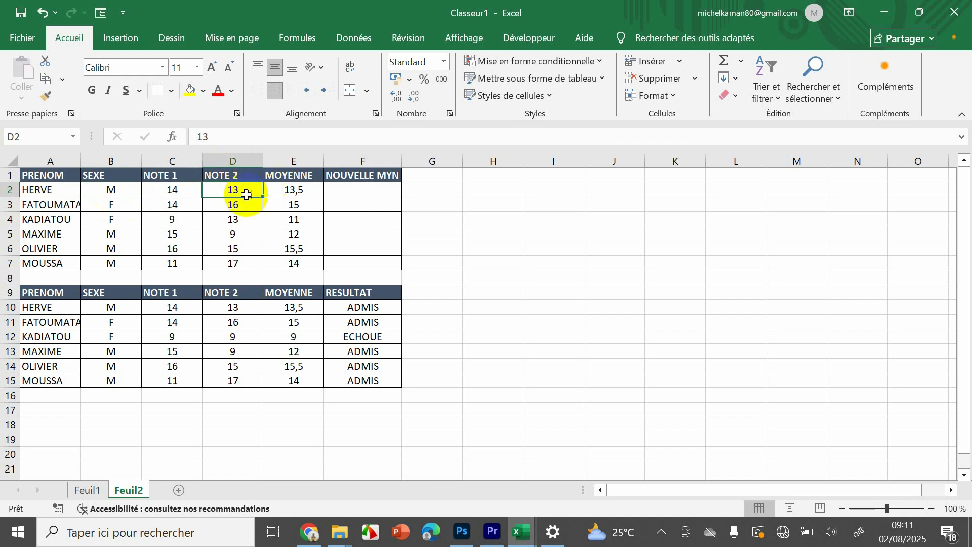
{"action": "left_click", "coordinate": [381, 194]}
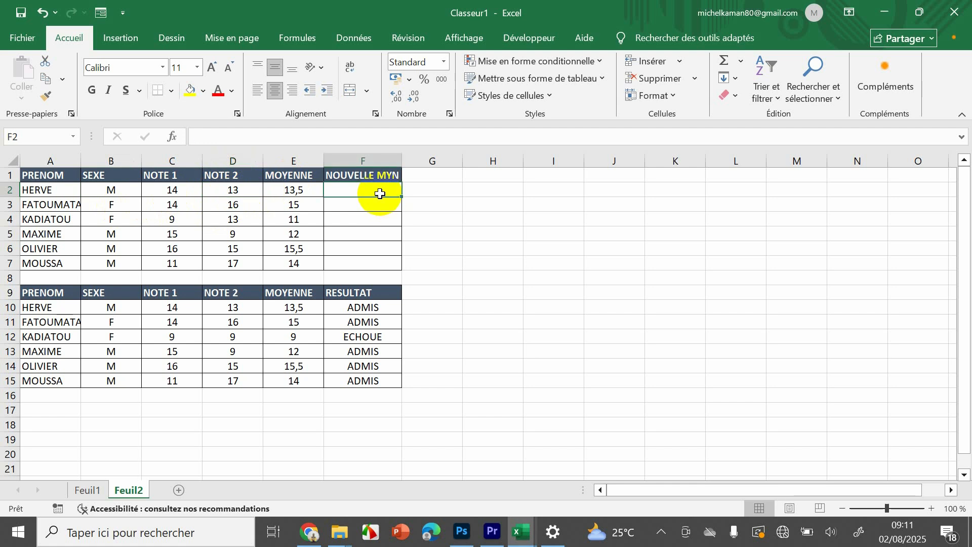
{"action": "type", "text": "="}
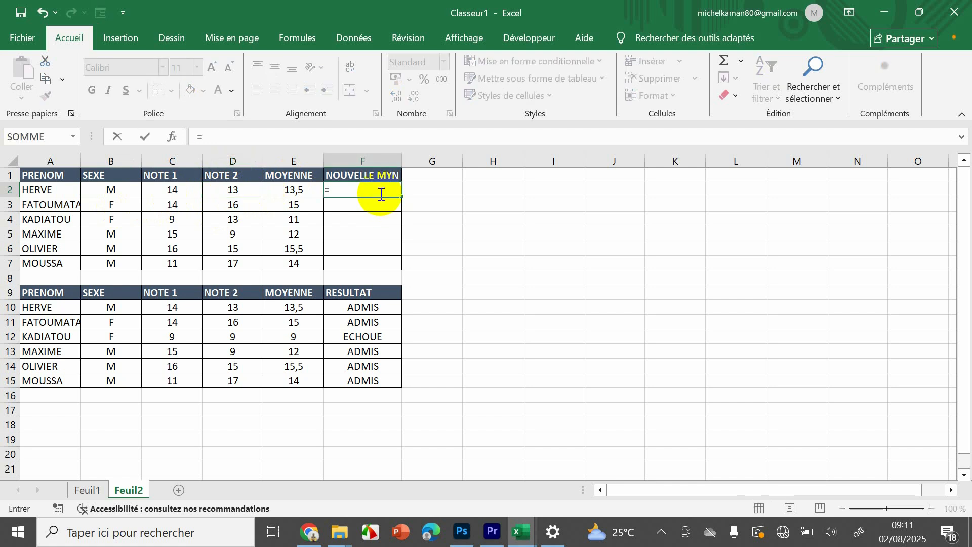
{"action": "type", "text": "SI"}
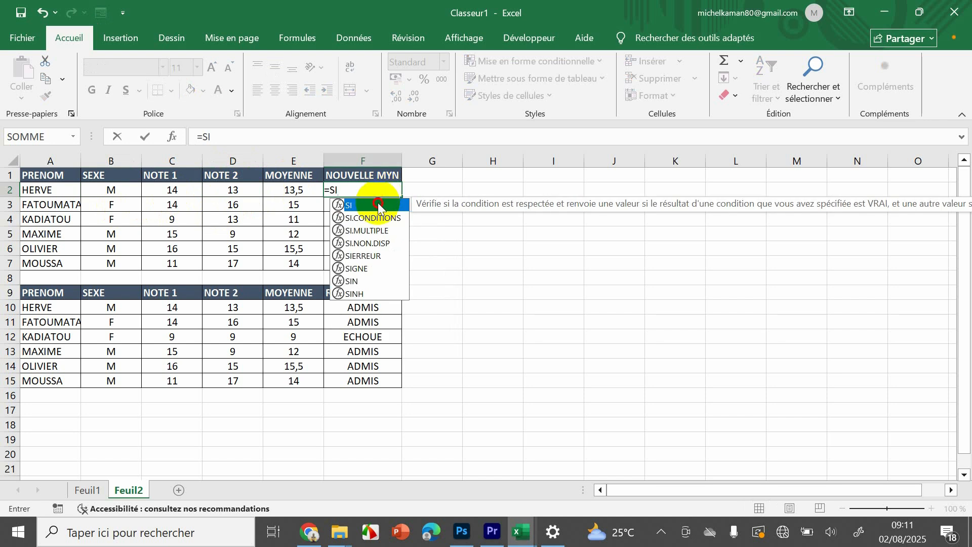
{"action": "double_click", "coordinate": [379, 206]}
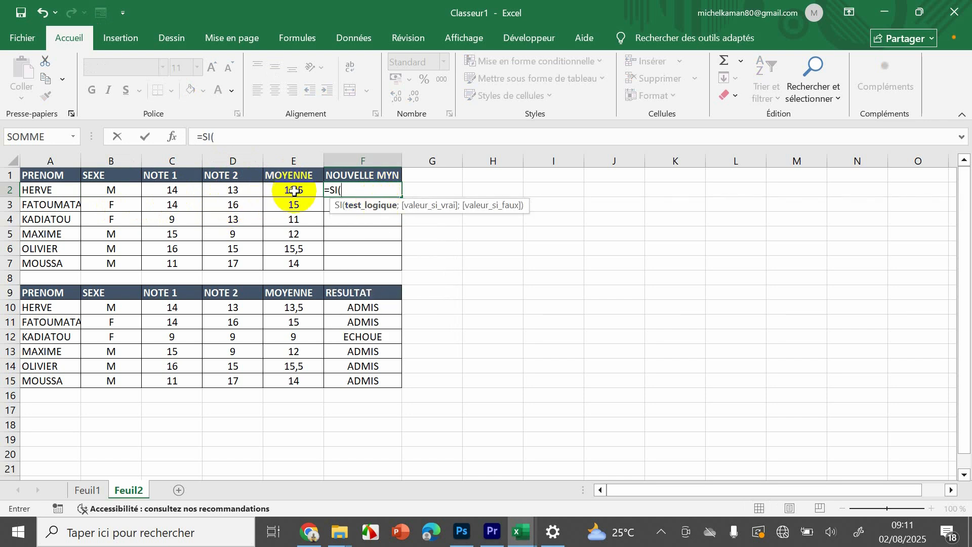
{"action": "left_click", "coordinate": [115, 193]}
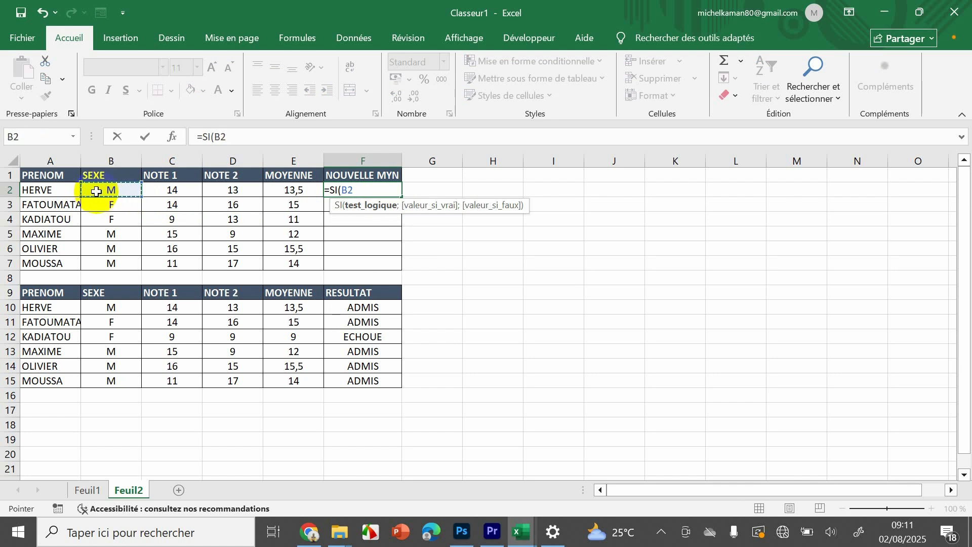
{"action": "type", "text": "=\""}
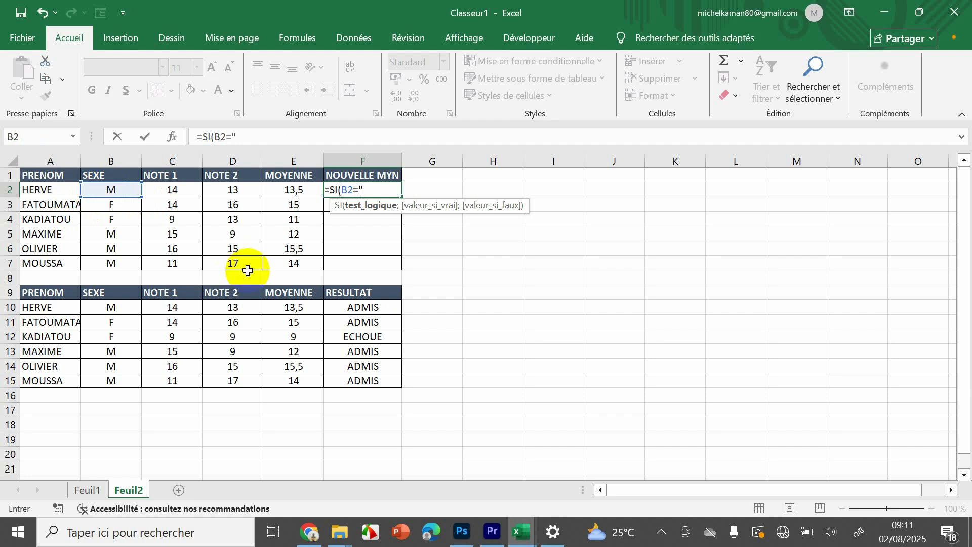
{"action": "type", "text": "F"}
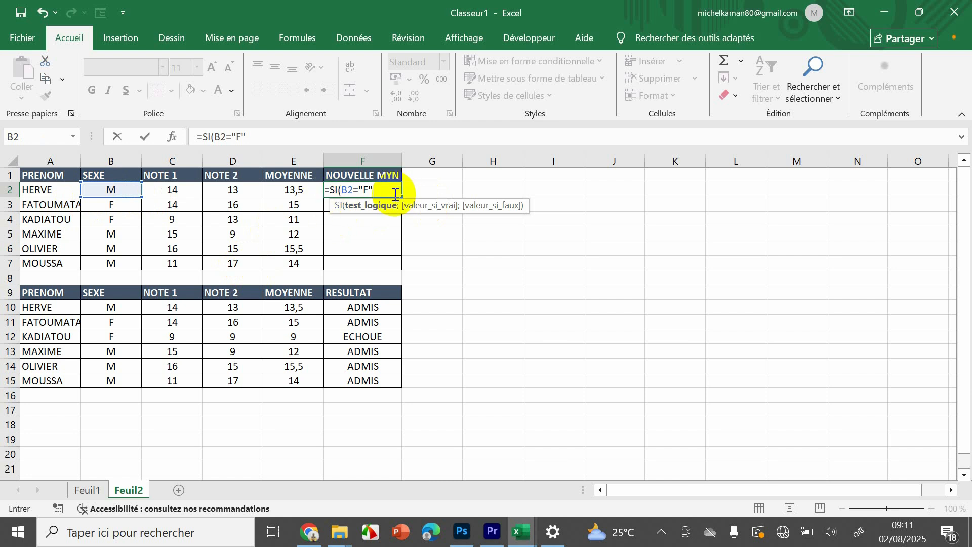
{"action": "type", "text": ";"}
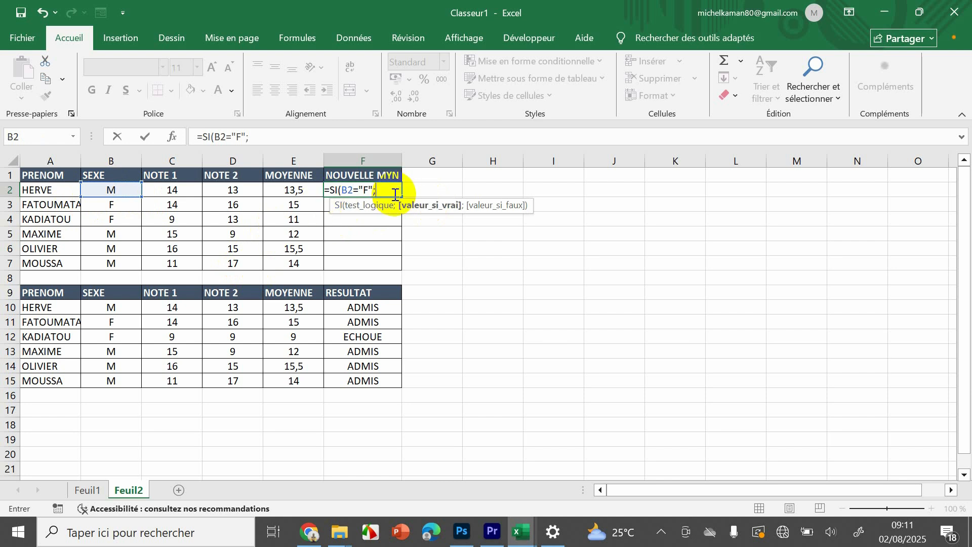
- Complete the SI formula in F2 with D2+2 as the value if true and D2 as the value if false, and validate it
{"action": "left_click", "coordinate": [234, 194]}
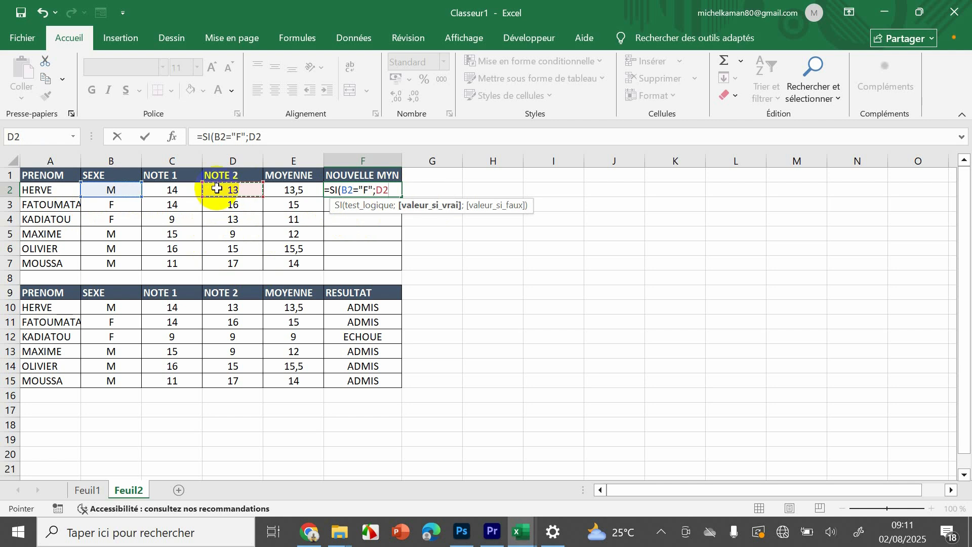
{"action": "type", "text": "="}
{"action": "type", "text": "é"}
{"action": "type", "text": "é"}
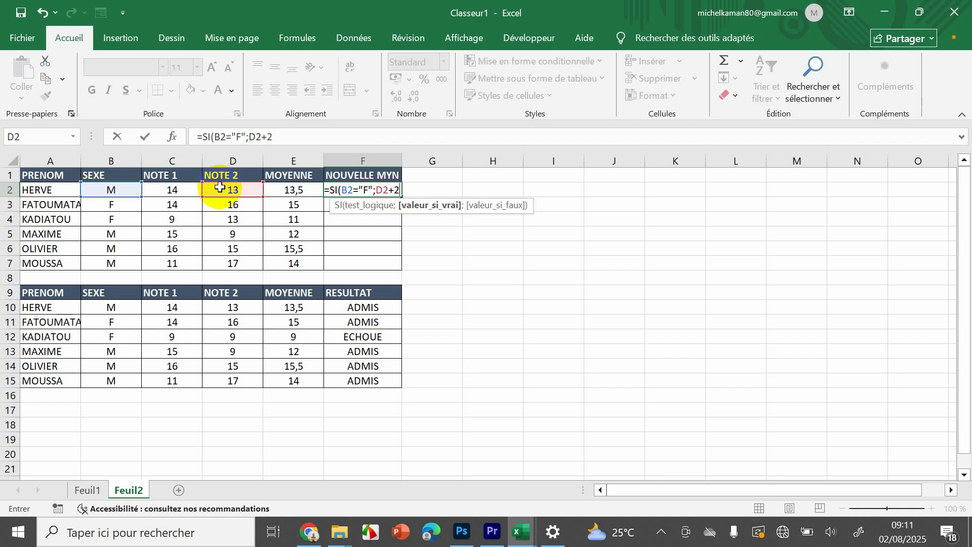
{"action": "type", "text": "."}
{"action": "key", "text": "BackSpace"}
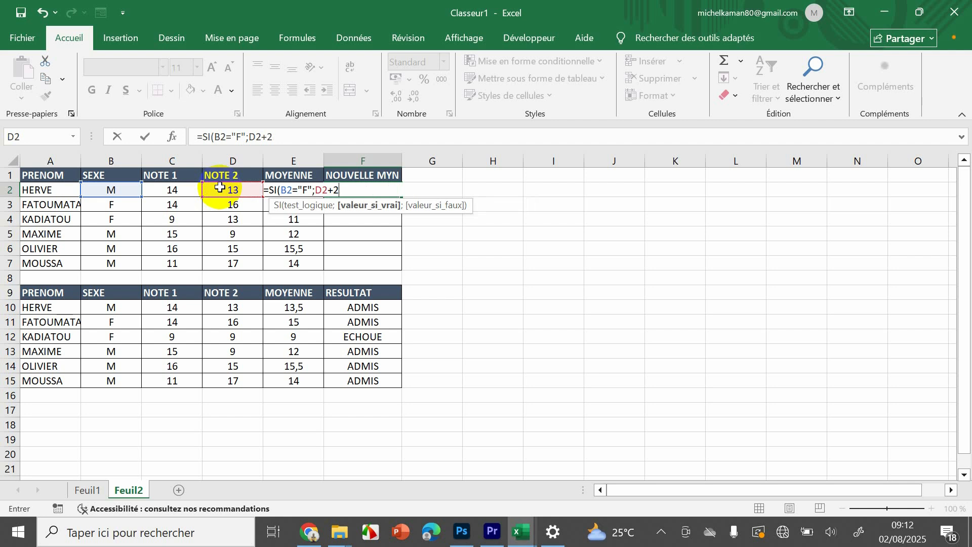
{"action": "type", "text": ";"}
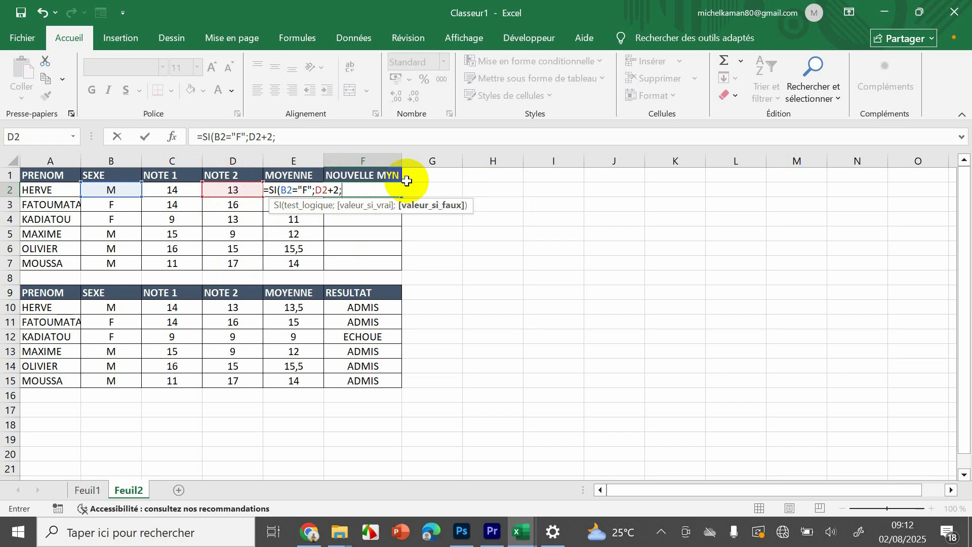
{"action": "type", "text": "D"}
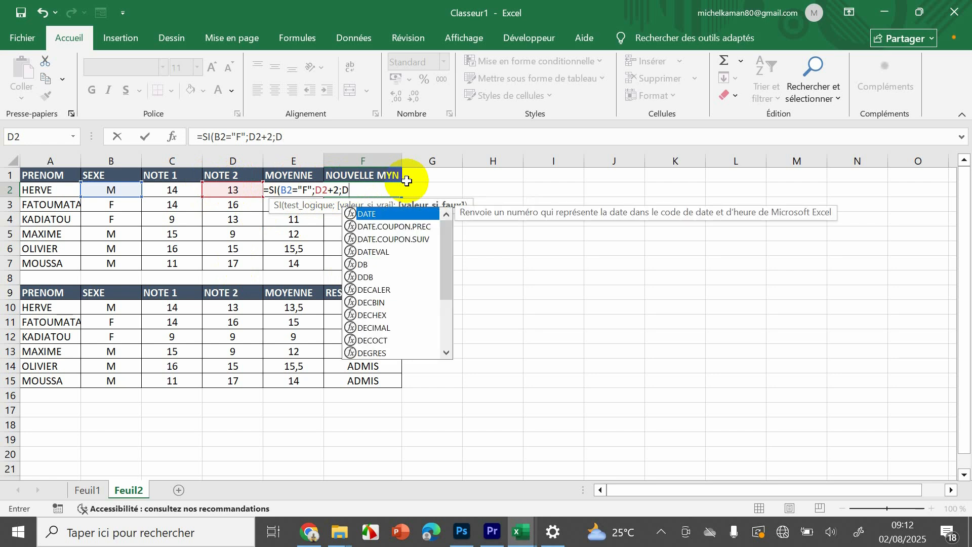
{"action": "type", "text": "2"}
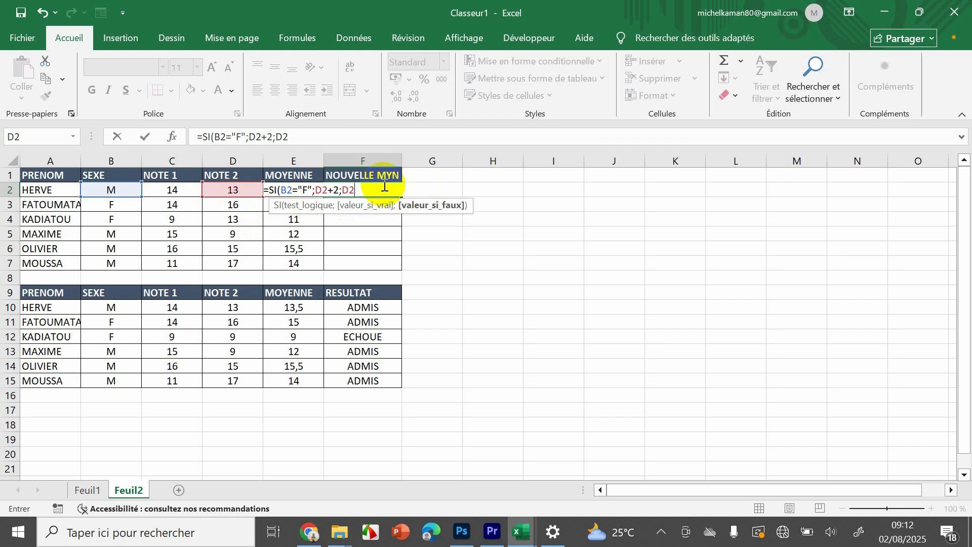
{"action": "key", "text": "Return"}
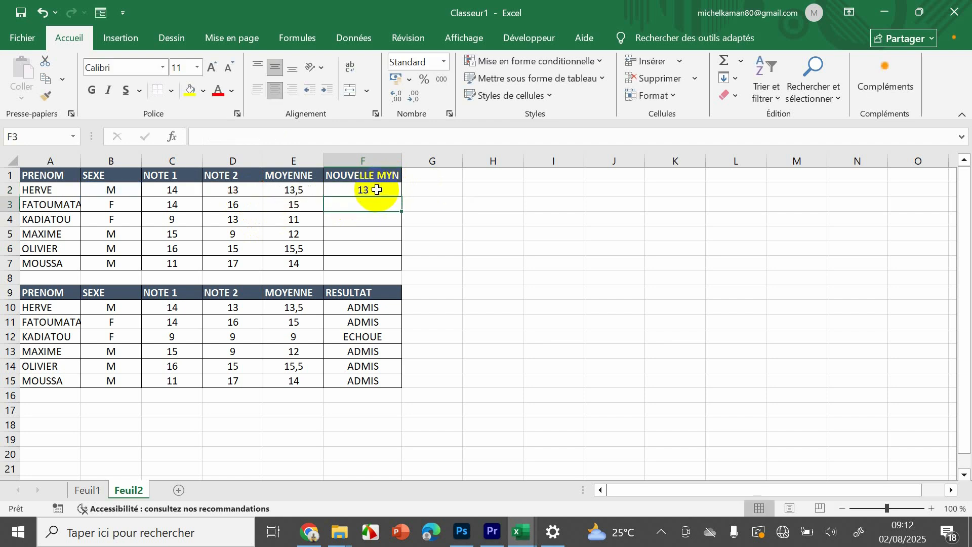
- Check the F2 formula against the NOTE 2 grade in D2, and fill it down to F7
{"action": "left_click", "coordinate": [376, 191]}
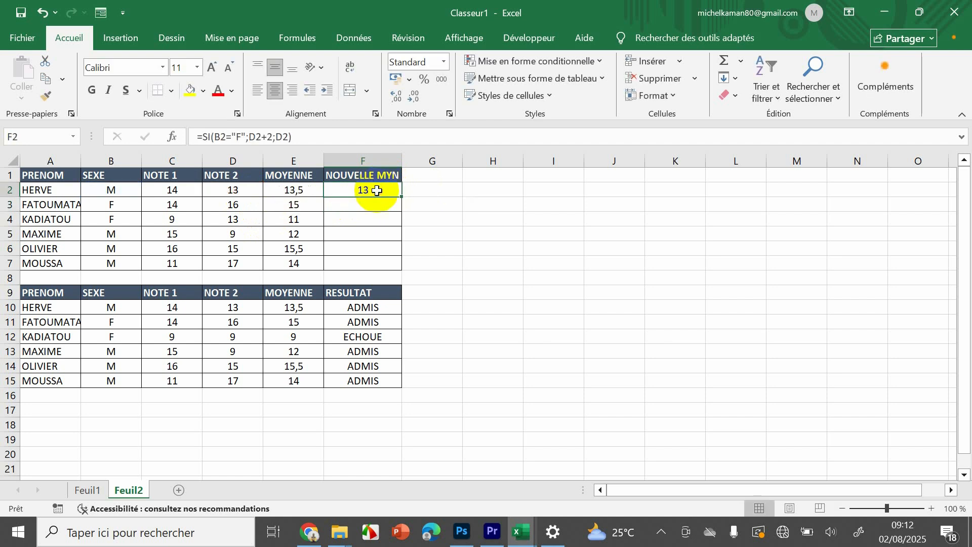
{"action": "left_click", "coordinate": [223, 191]}
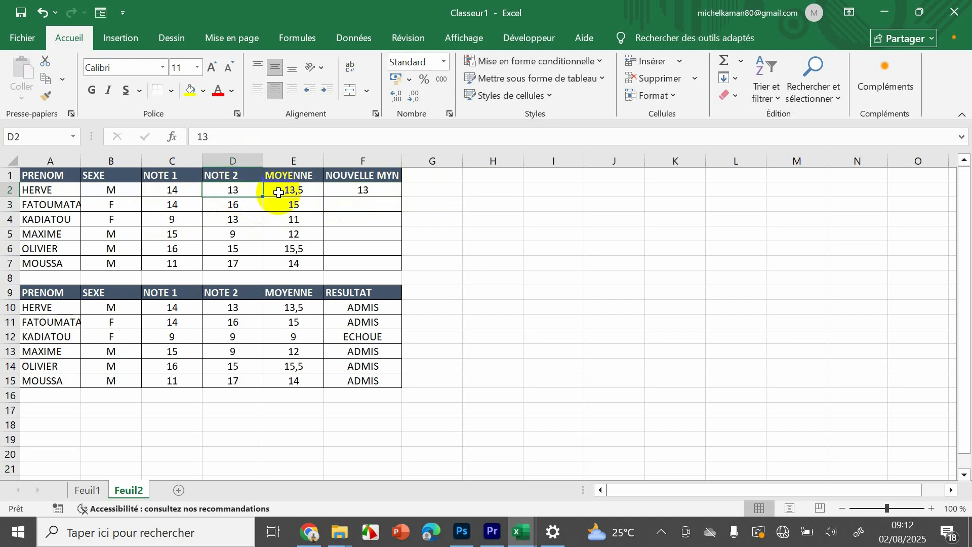
{"action": "mouse_move", "coordinate": [386, 189]}
{"action": "left_mouse_down"}
{"action": "mouse_move", "coordinate": [408, 188]}
{"action": "mouse_move", "coordinate": [400, 193]}
{"action": "left_mouse_up"}
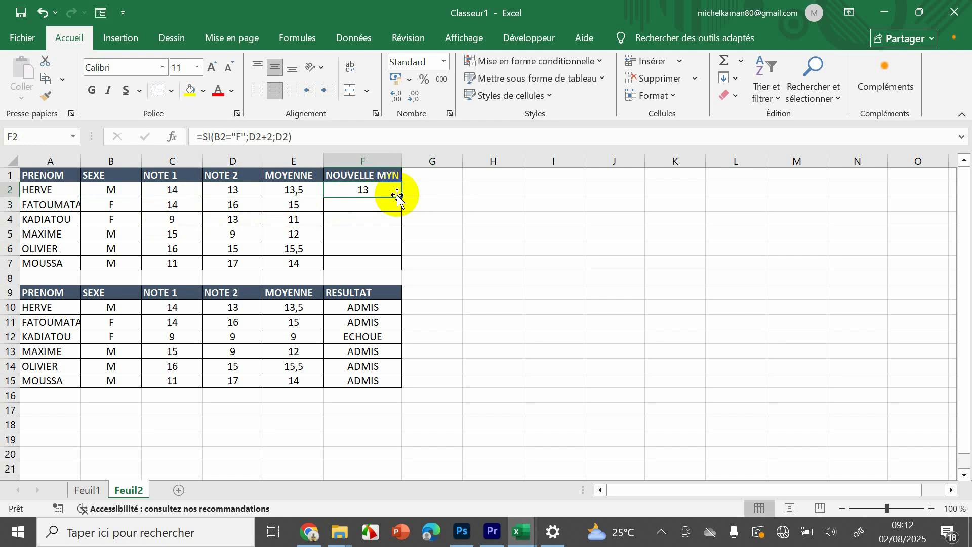
{"action": "left_click_drag", "start_coordinate": [401, 196], "coordinate": [397, 264]}
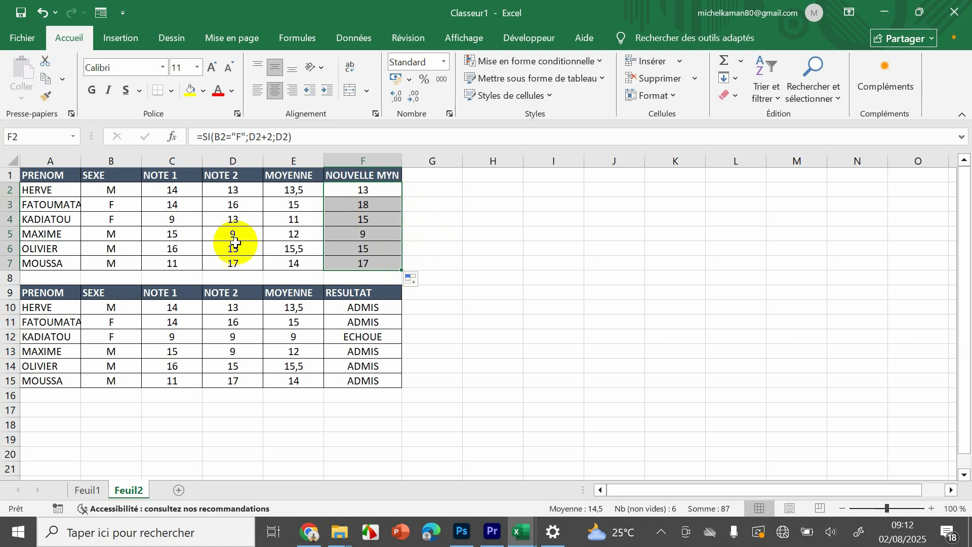
- Compare the NOTE 2 grades with the NOUVELLE MYN values for female and male students in rows 3 to 6
{"action": "left_click", "coordinate": [231, 223]}
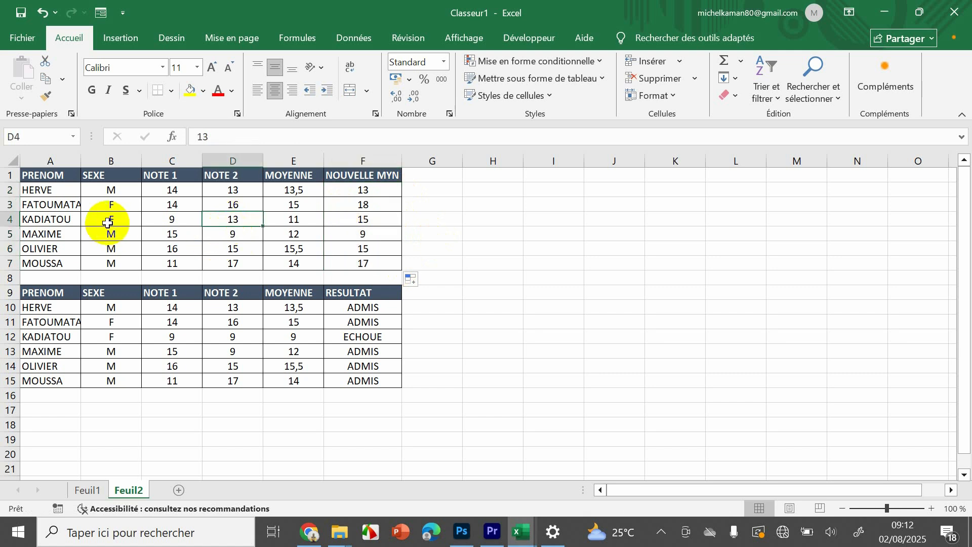
{"action": "left_click", "coordinate": [373, 223]}
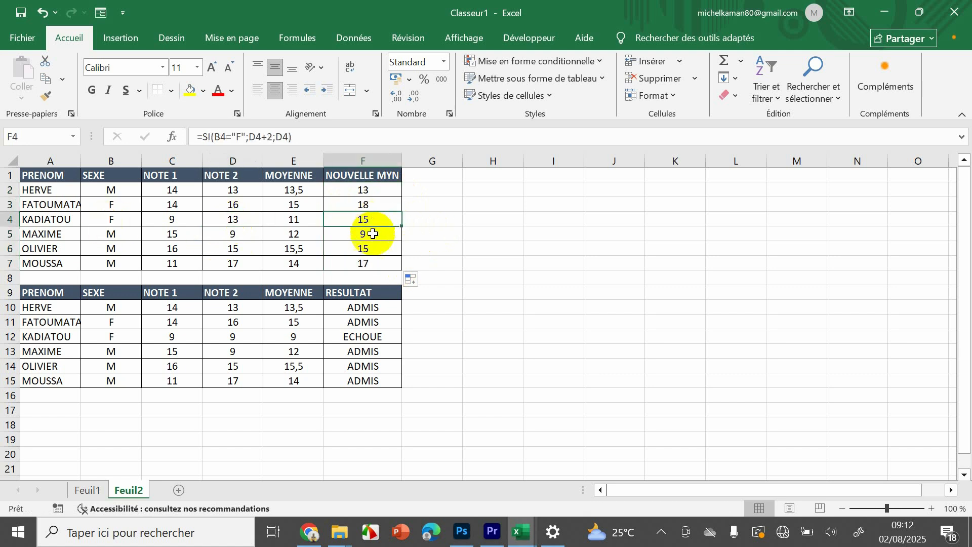
{"action": "left_click", "coordinate": [366, 256]}
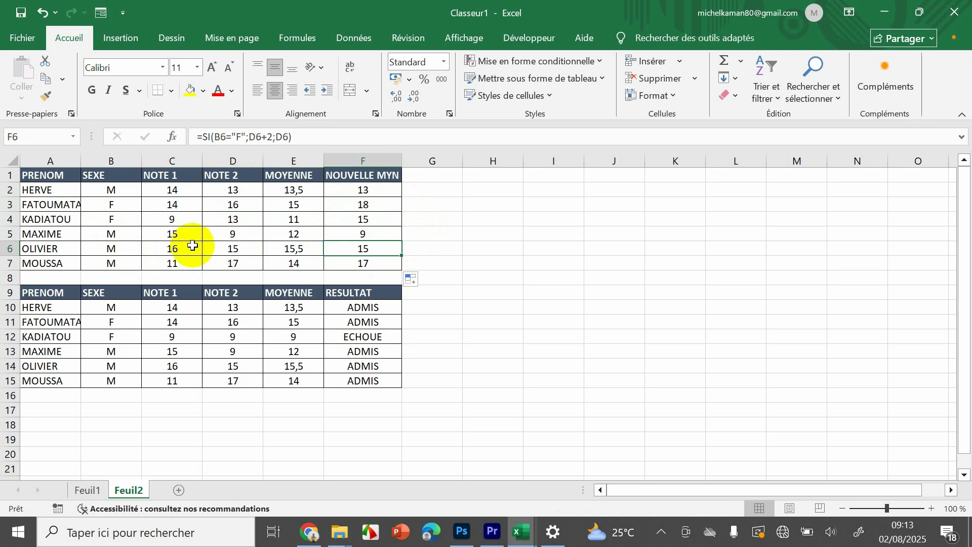
{"action": "left_click", "coordinate": [238, 233]}
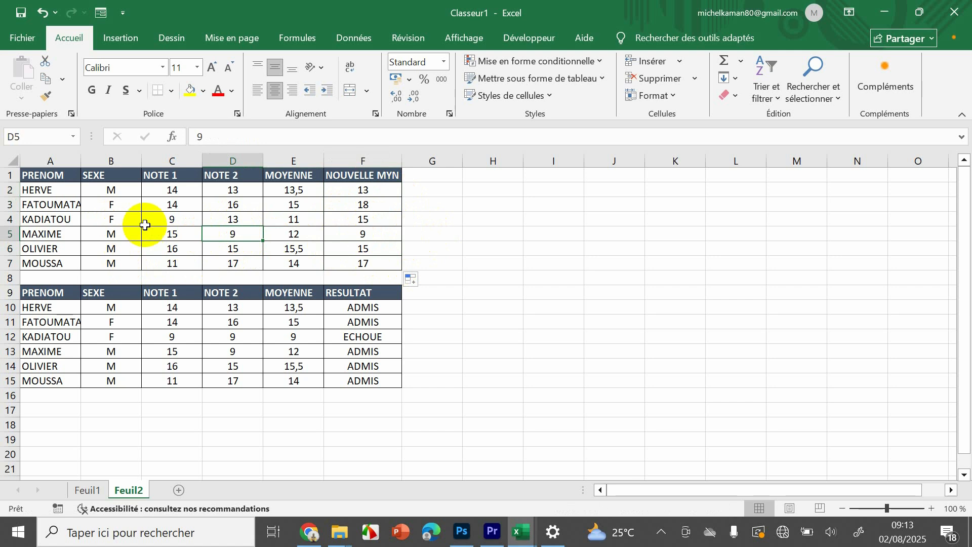
{"action": "left_click", "coordinate": [232, 205]}
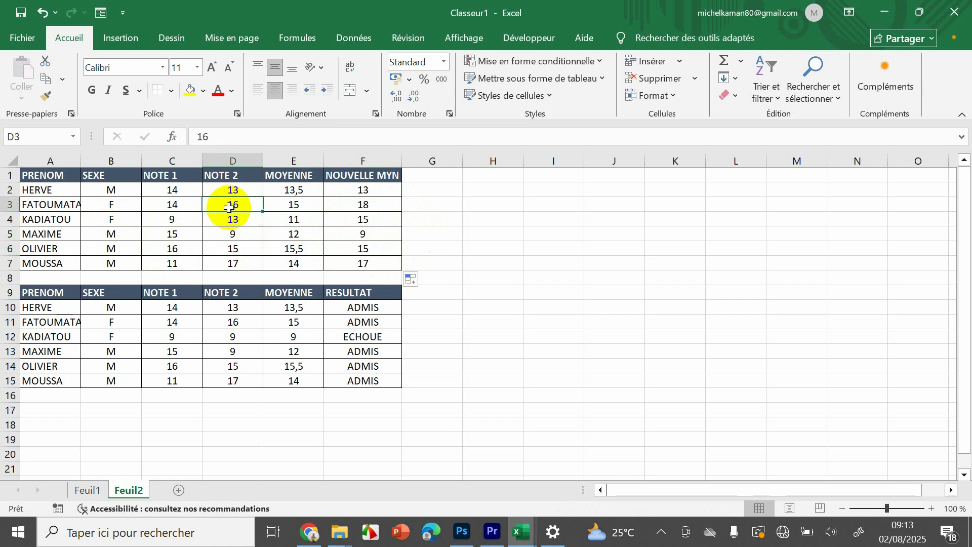
{"action": "left_click", "coordinate": [379, 206]}
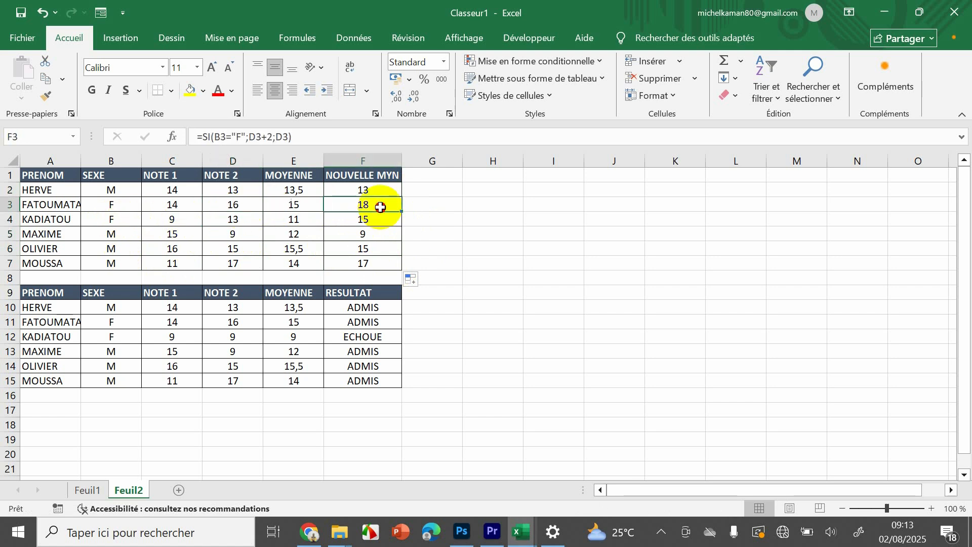
- Clear the contents of F2:F7 in the NOUVELLE MYN column
{"action": "left_click_drag", "start_coordinate": [384, 189], "coordinate": [385, 258]}
{"action": "right_click", "coordinate": [385, 257]}
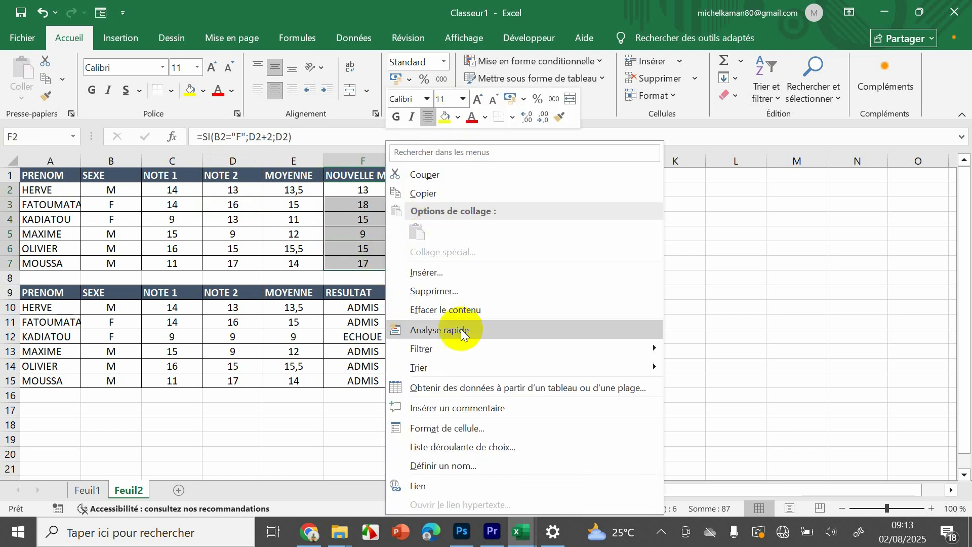
{"action": "left_click", "coordinate": [456, 310]}
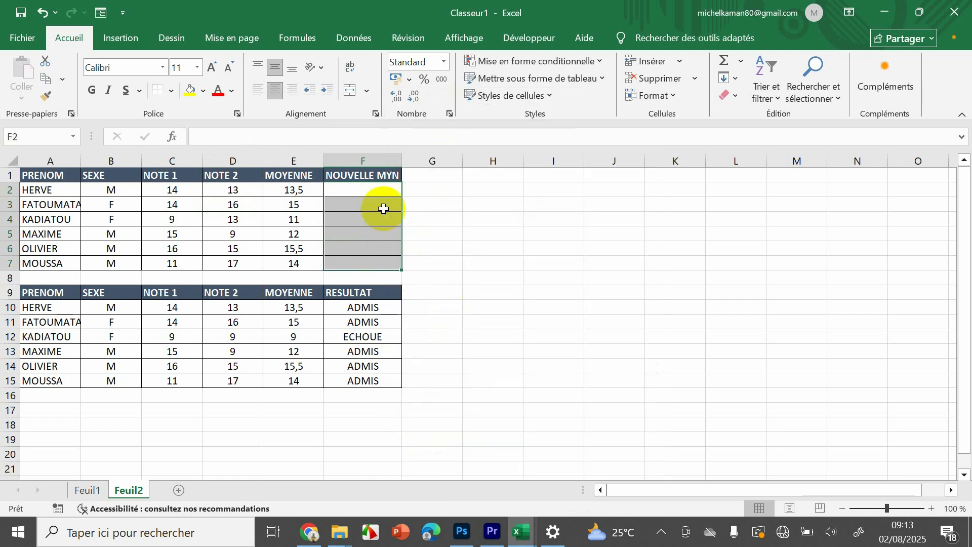
{"action": "left_click", "coordinate": [497, 200]}
- Start an SI formula in F2 with the logical test B2="M"
{"action": "left_click", "coordinate": [382, 194]}
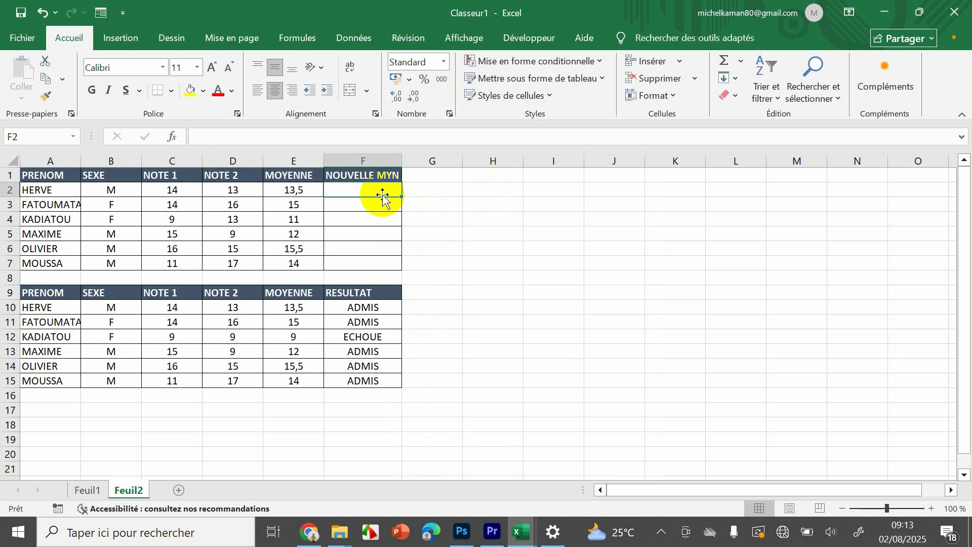
{"action": "type", "text": "+S"}
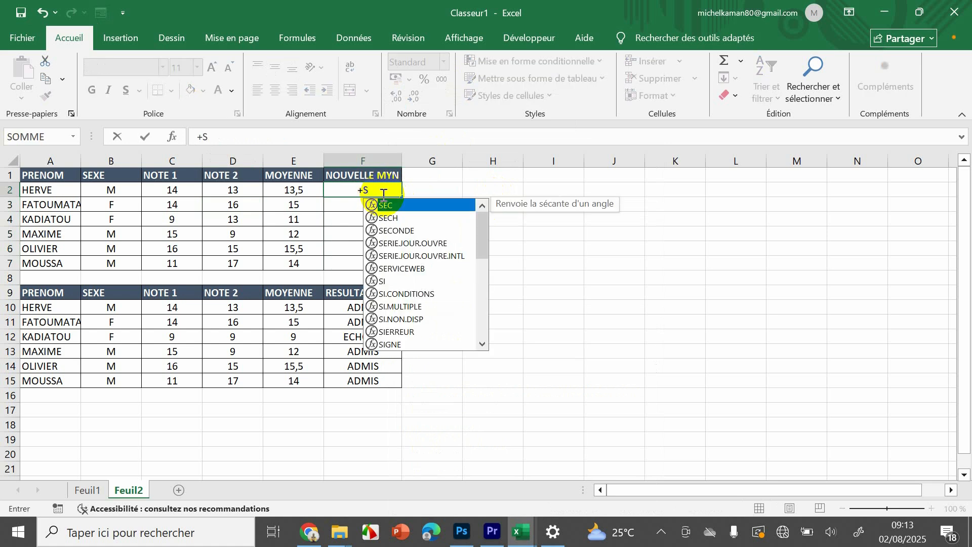
{"action": "key", "text": "BackSpace"}
{"action": "key", "text": "BackSpace"}
{"action": "type", "text": "=SI"}
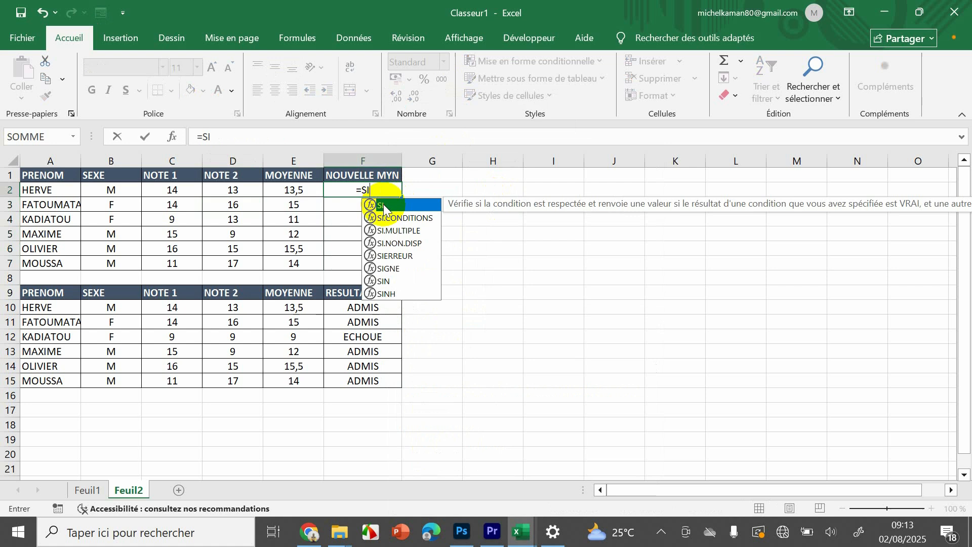
{"action": "double_click", "coordinate": [385, 206]}
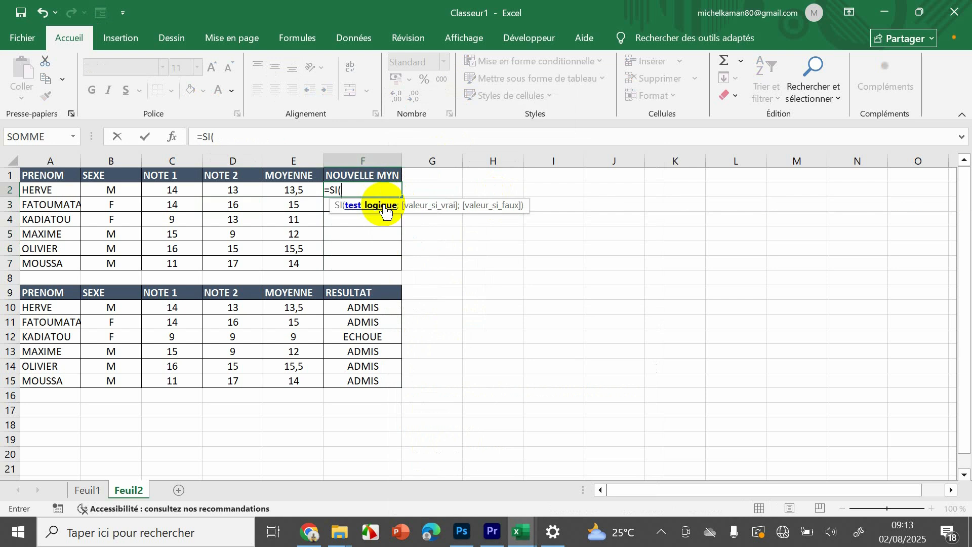
{"action": "left_click", "coordinate": [289, 190]}
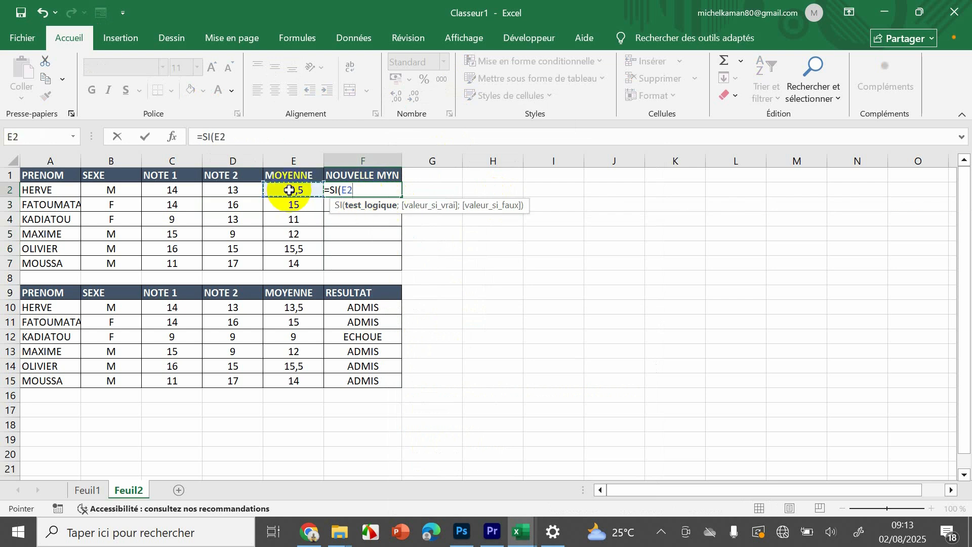
{"action": "key", "text": "BackSpace"}
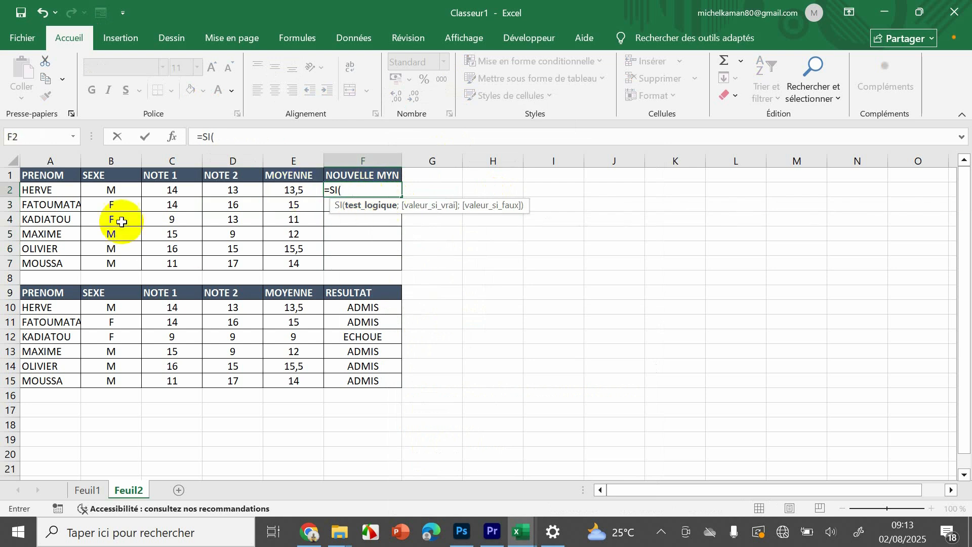
{"action": "left_click", "coordinate": [107, 190]}
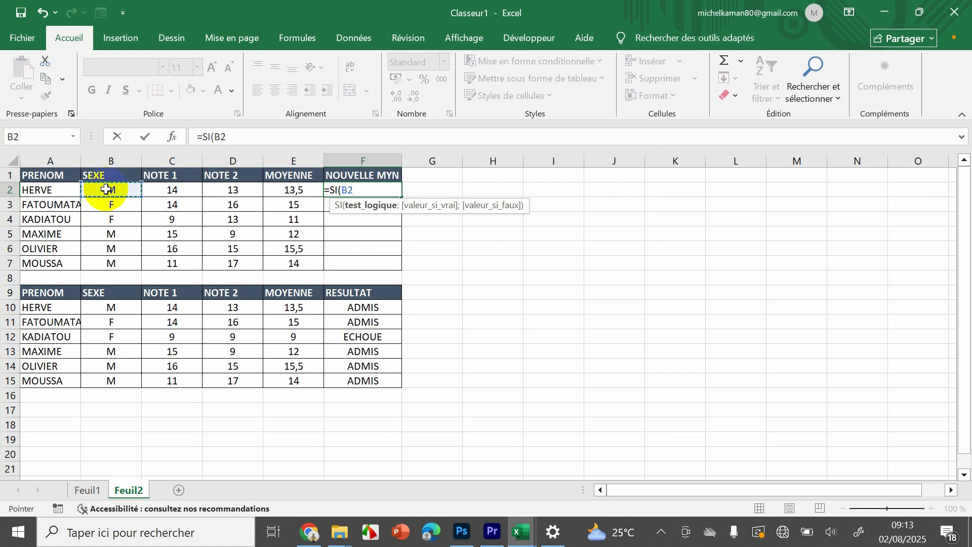
{"action": "type", "text": "=\"m"}
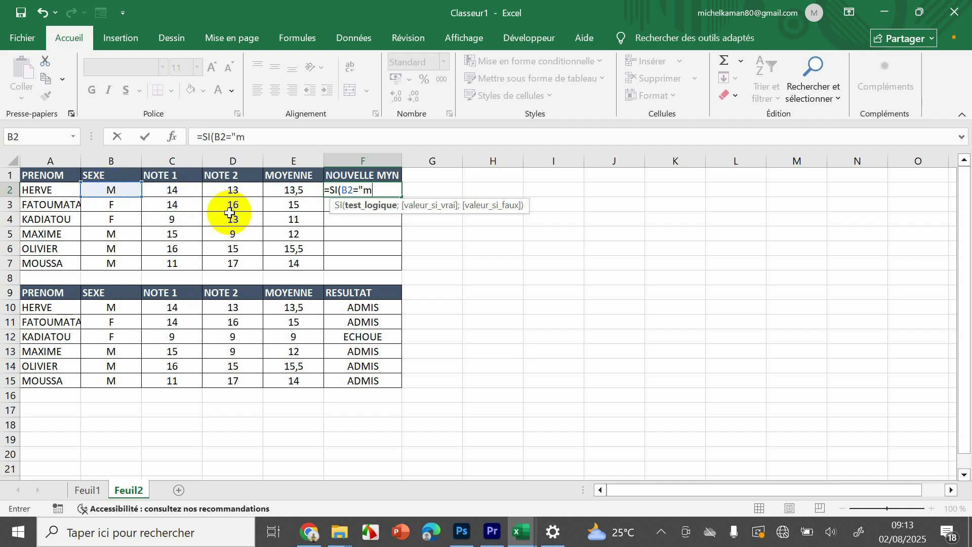
{"action": "type", "text": "M\";"}
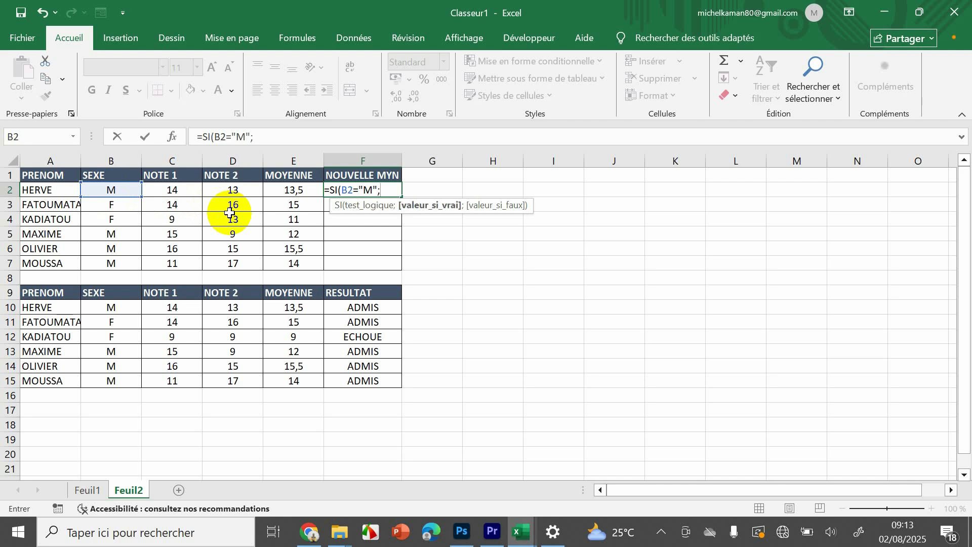
- Finish the SI formula in F2 with E2+2 as the value if true and E2 as the value if false, and validate it
{"action": "left_click", "coordinate": [289, 189]}
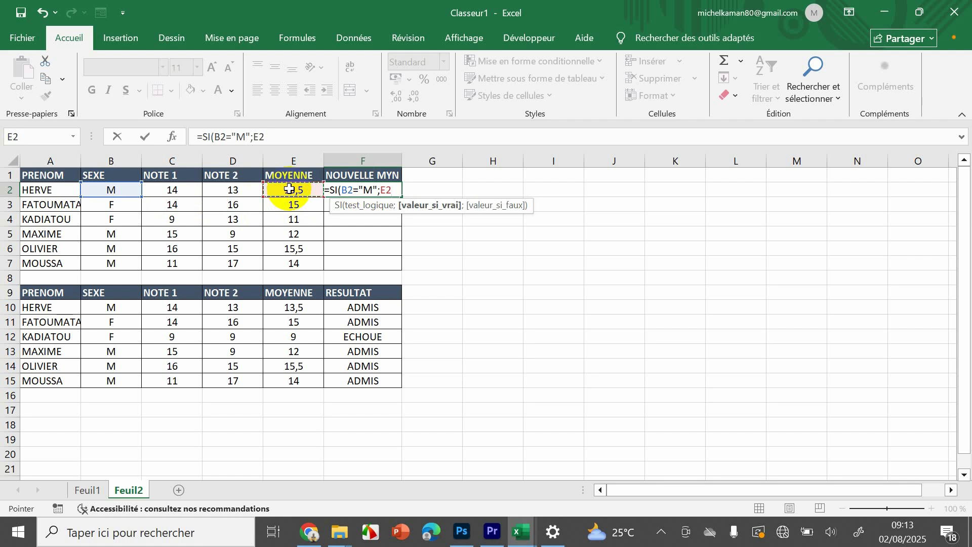
{"action": "type", "text": "+2"}
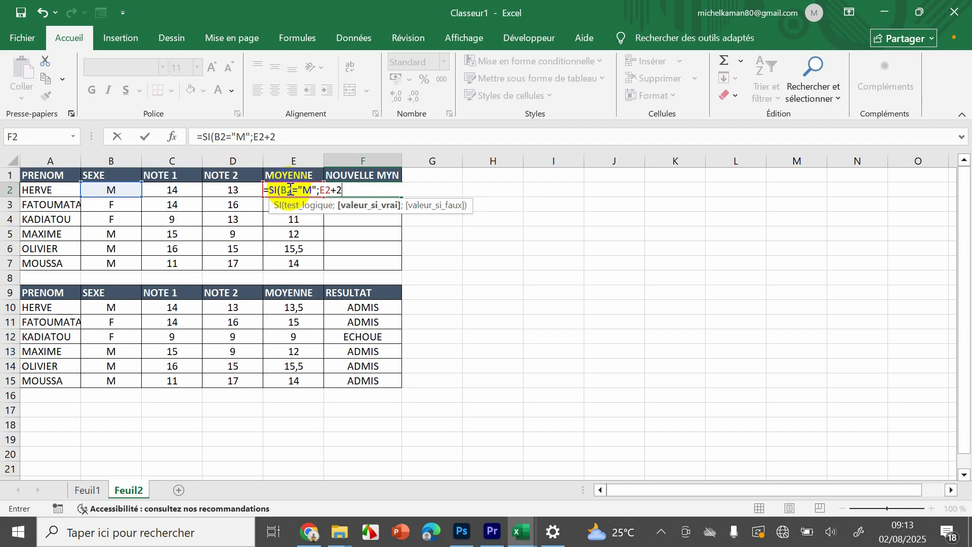
{"action": "type", "text": ";"}
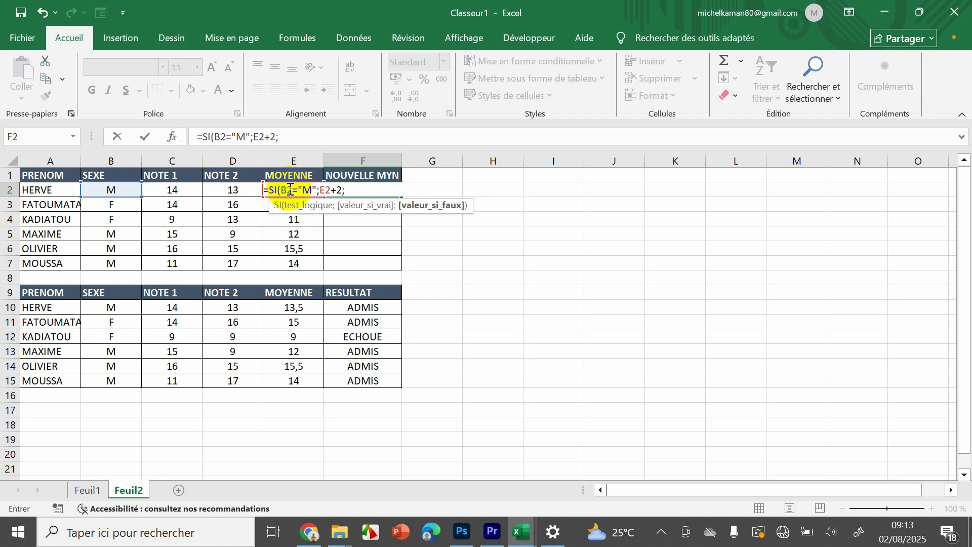
{"action": "type", "text": "e"}
{"action": "key", "text": "BackSpace"}
{"action": "type", "text": "E2"}
{"action": "key", "text": "Return"}
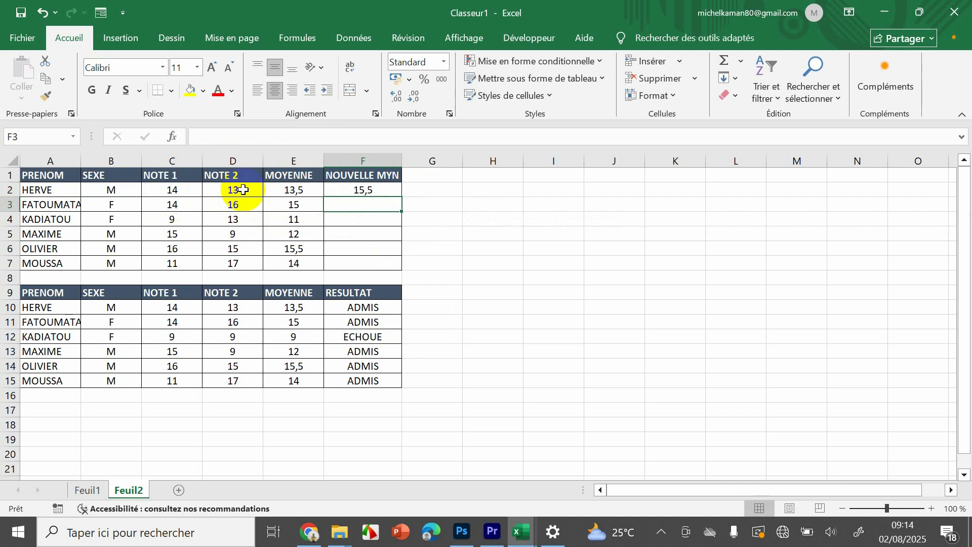
- Check the F2 formula against the MOYENNE in E2, and fill it down to F7
{"action": "double_click", "coordinate": [353, 189]}
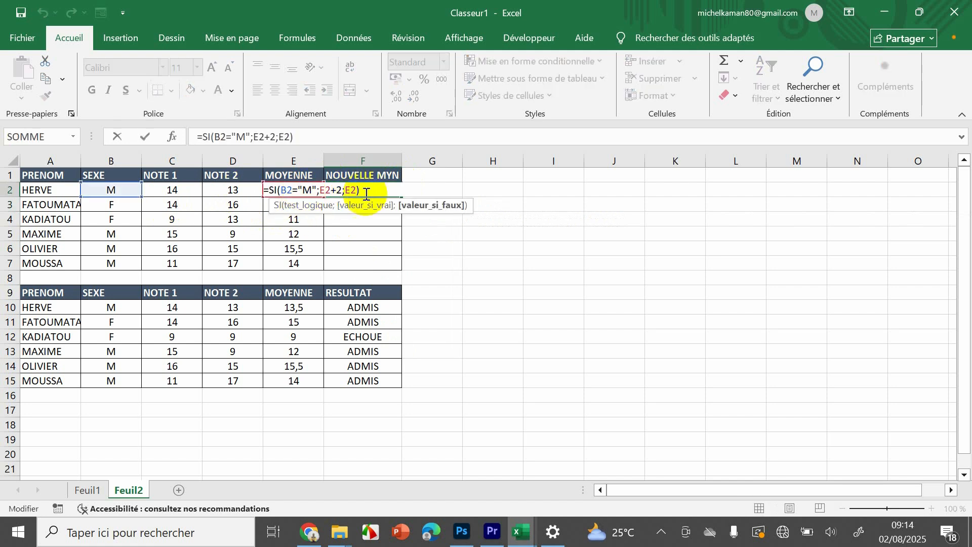
{"action": "key", "text": "Return"}
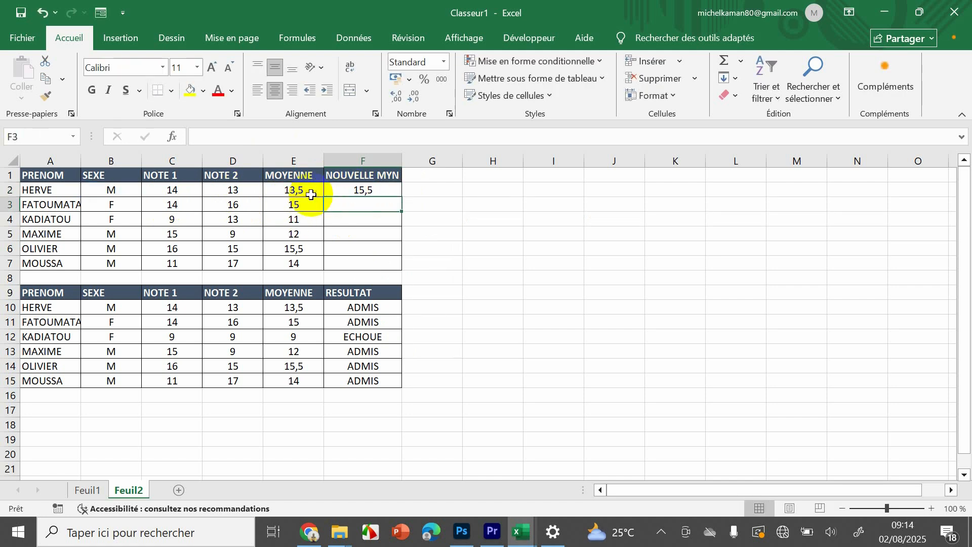
{"action": "left_click", "coordinate": [285, 194]}
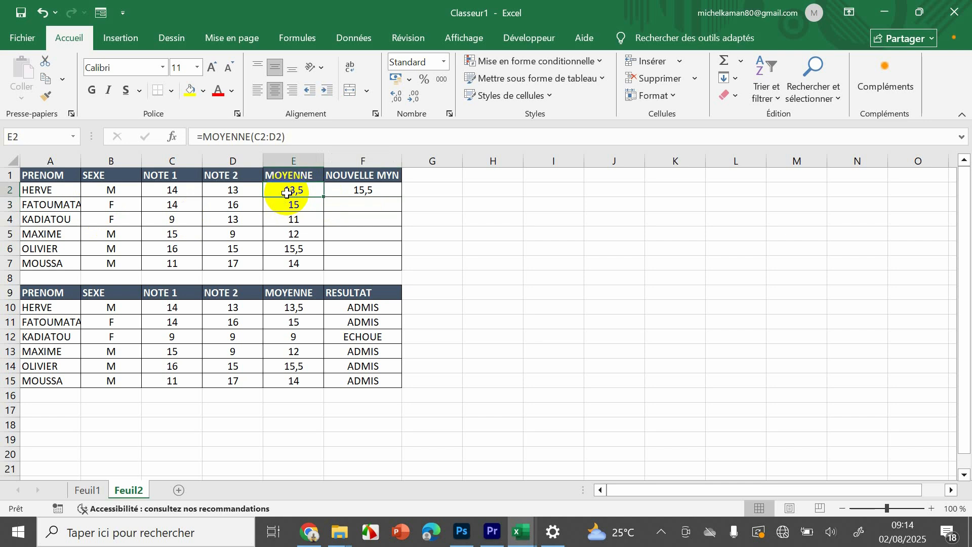
{"action": "mouse_move", "coordinate": [374, 193]}
{"action": "left_mouse_down"}
{"action": "mouse_move", "coordinate": [402, 191]}
{"action": "mouse_move", "coordinate": [404, 269]}
{"action": "left_mouse_up"}
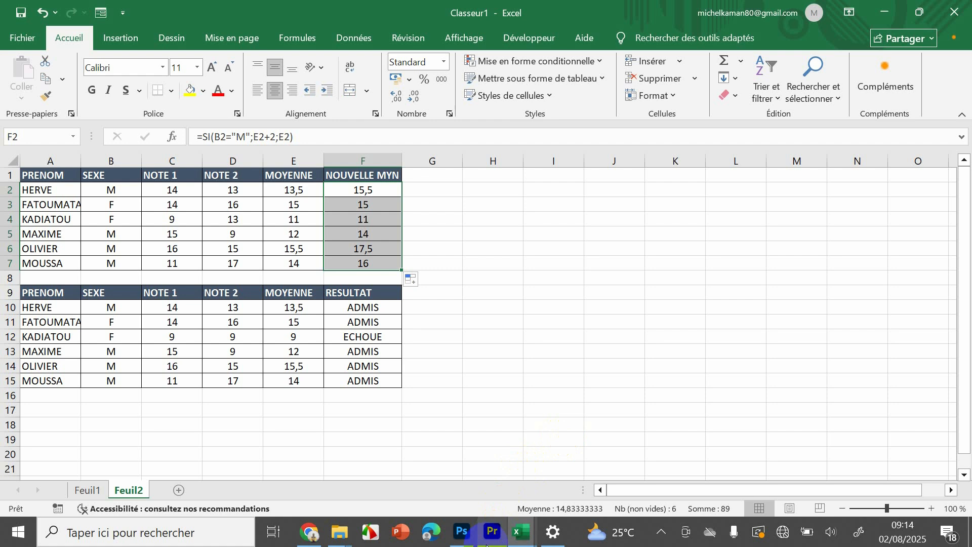
{"action": "mouse_move", "coordinate": [489, 543]}
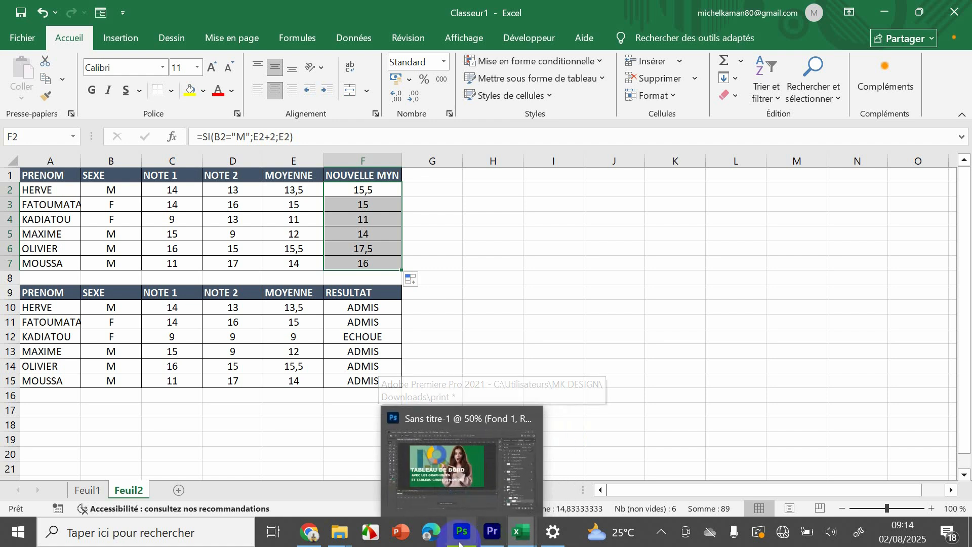